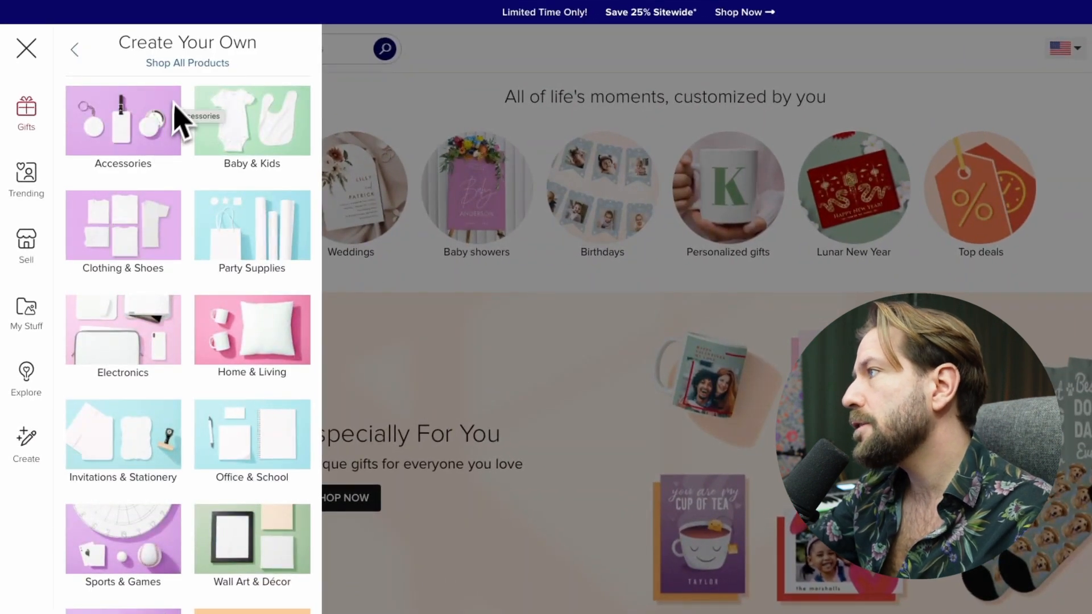
# View all Create Your Own products, open the Home & Living category and look through its Coffee Mugs under Drinkware.
pyautogui.click(177, 66)
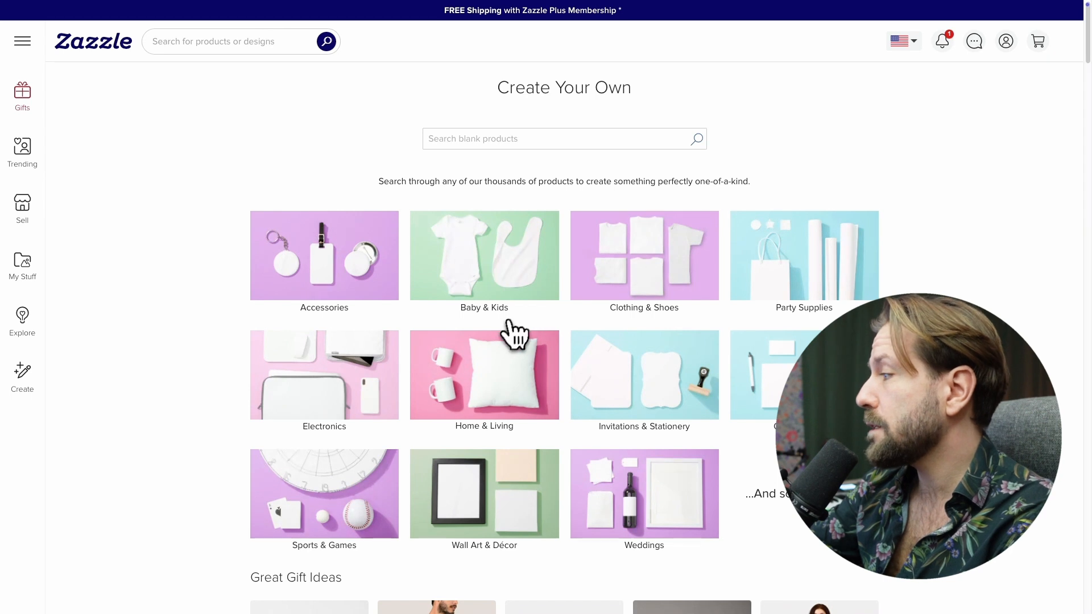
pyautogui.click(501, 392)
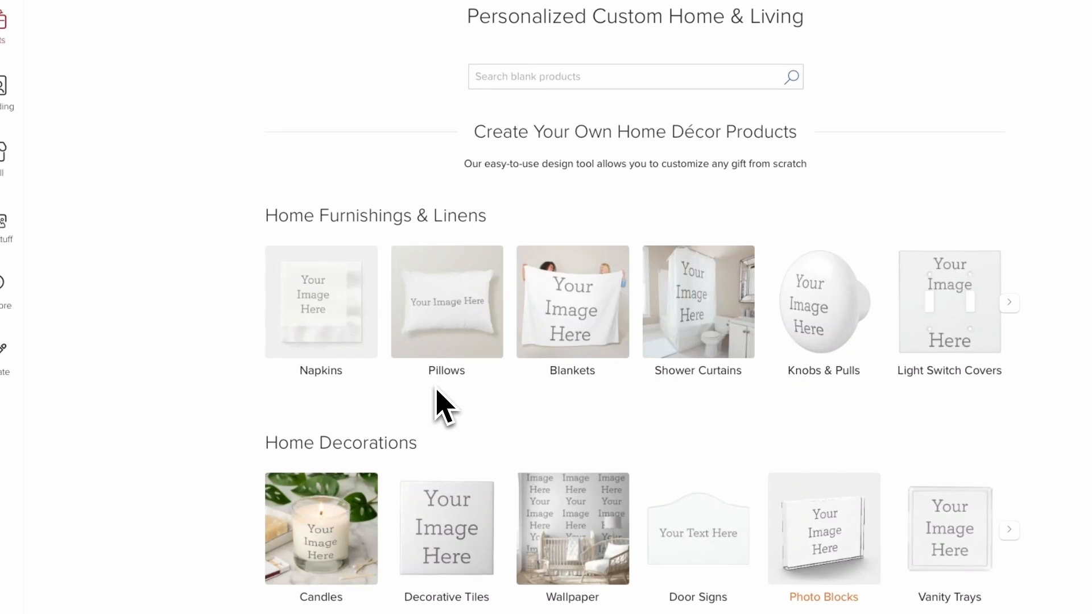
pyautogui.scroll(-4, 397, 394)
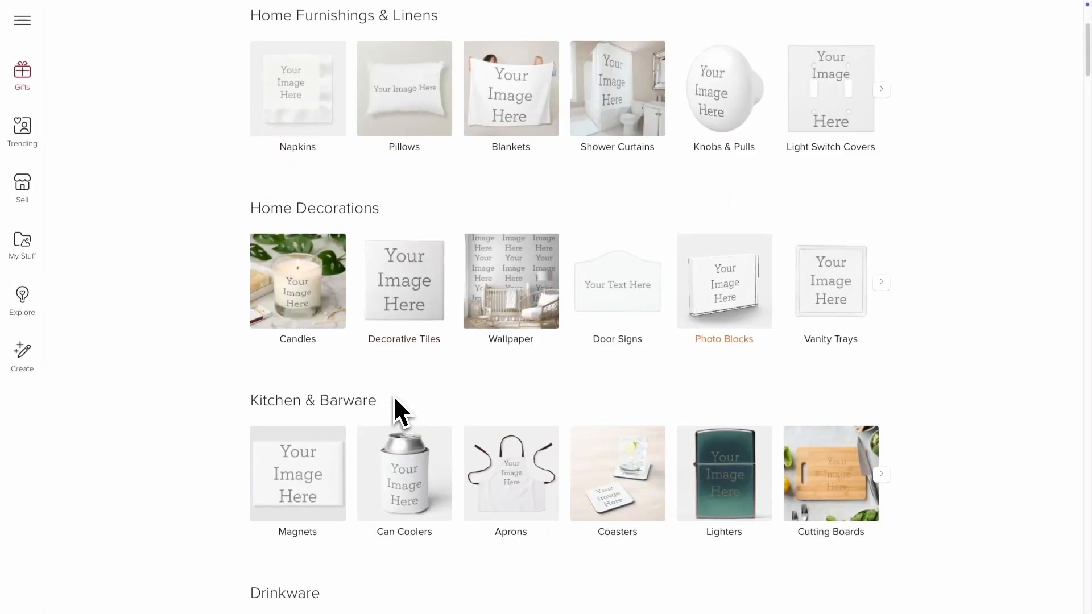
pyautogui.scroll(-3, 401, 412)
pyautogui.scroll(-1, 395, 401)
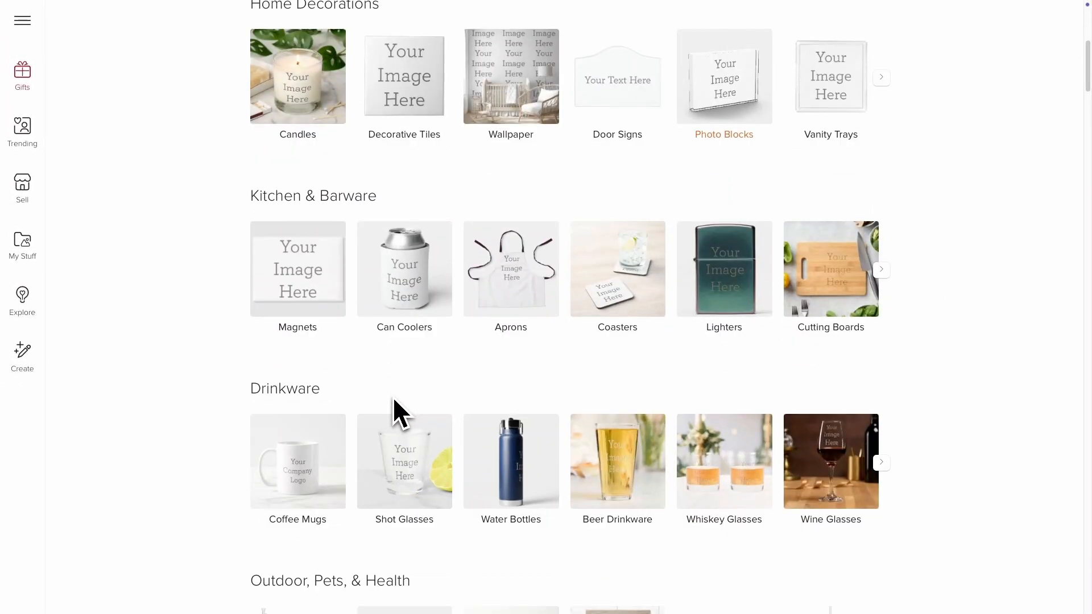
pyautogui.scroll(-2, 393, 398)
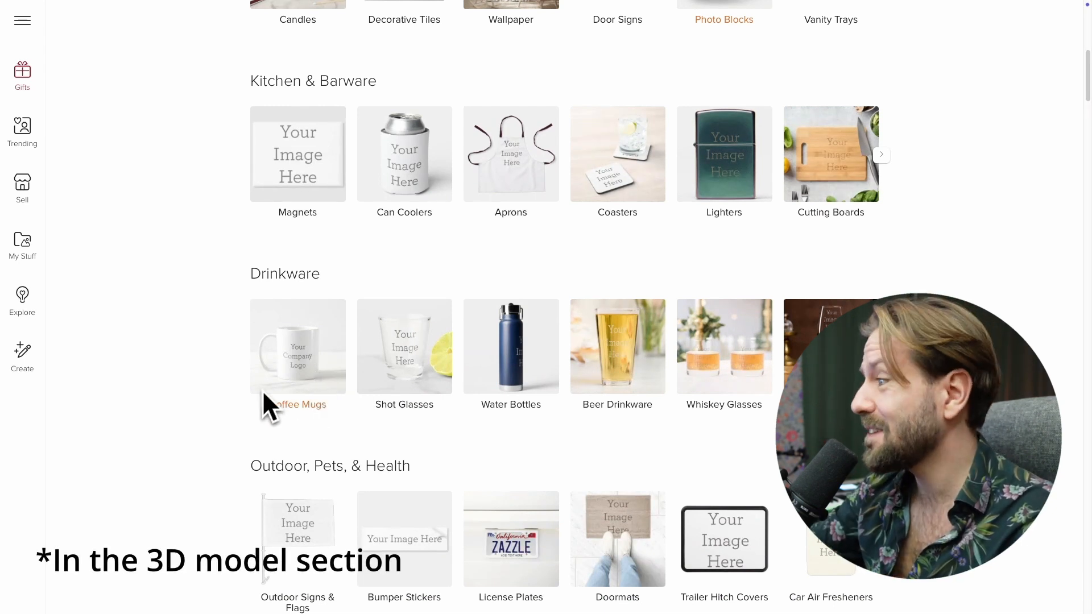
pyautogui.click(317, 365)
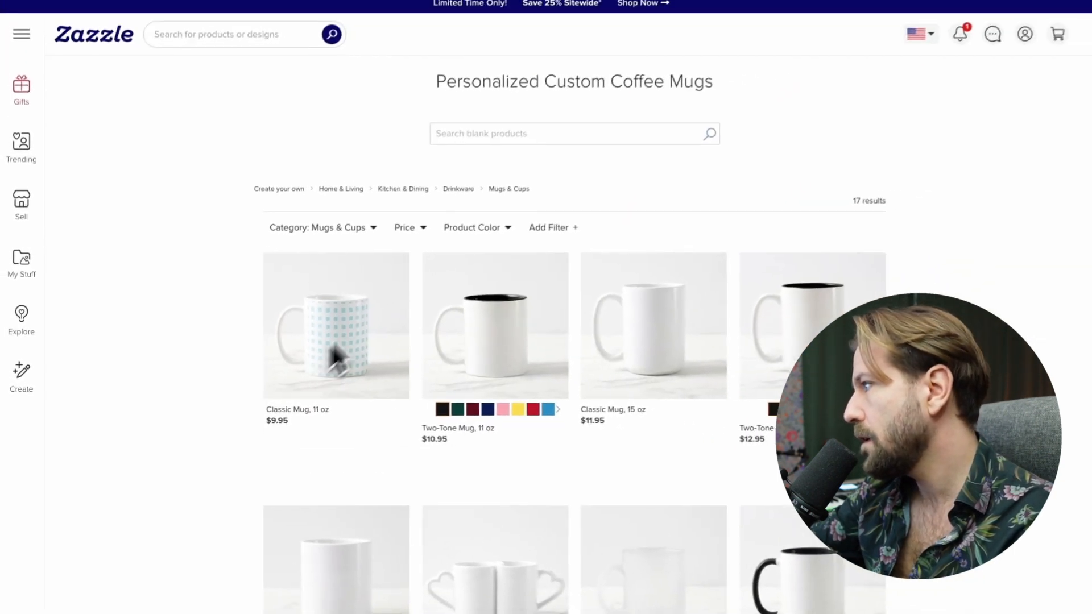
pyautogui.click(501, 335)
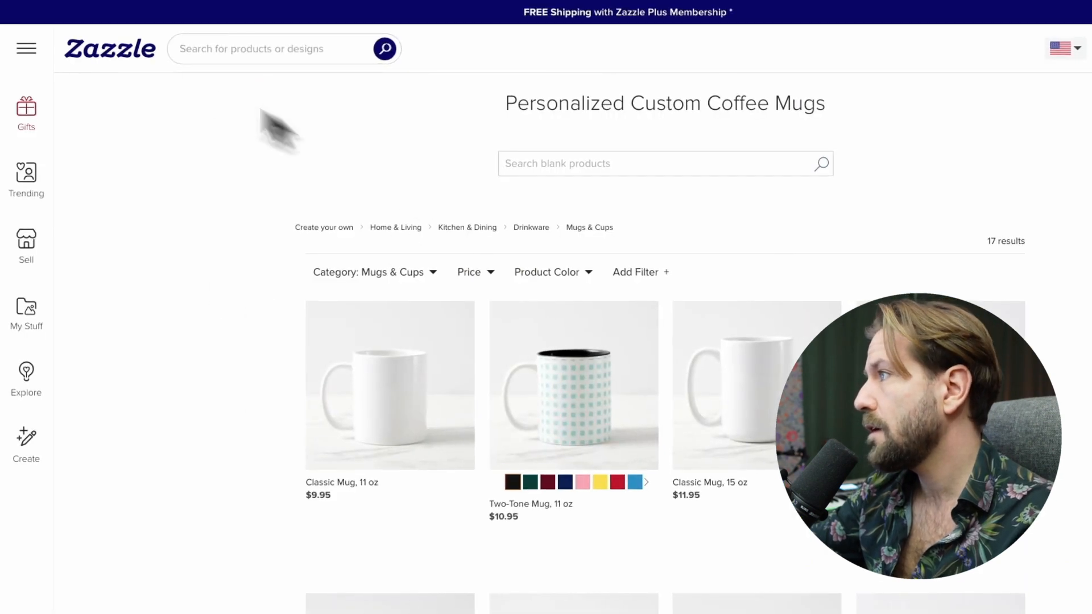
# Return to the Home & Living blank products and open the Spiral Notebook.
pyautogui.moveTo(36, 5)
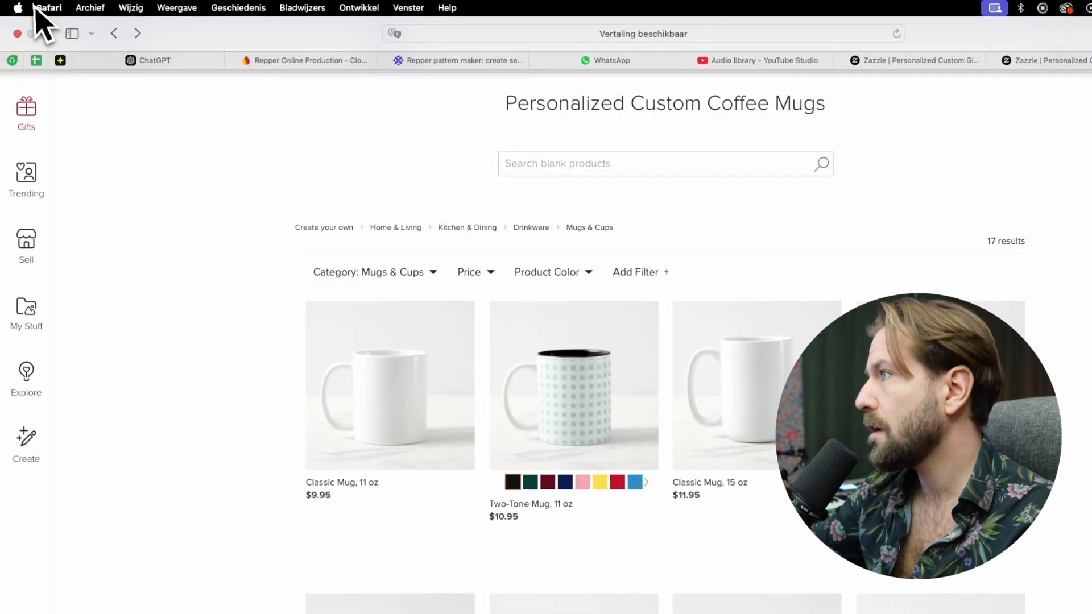
pyautogui.click(114, 32)
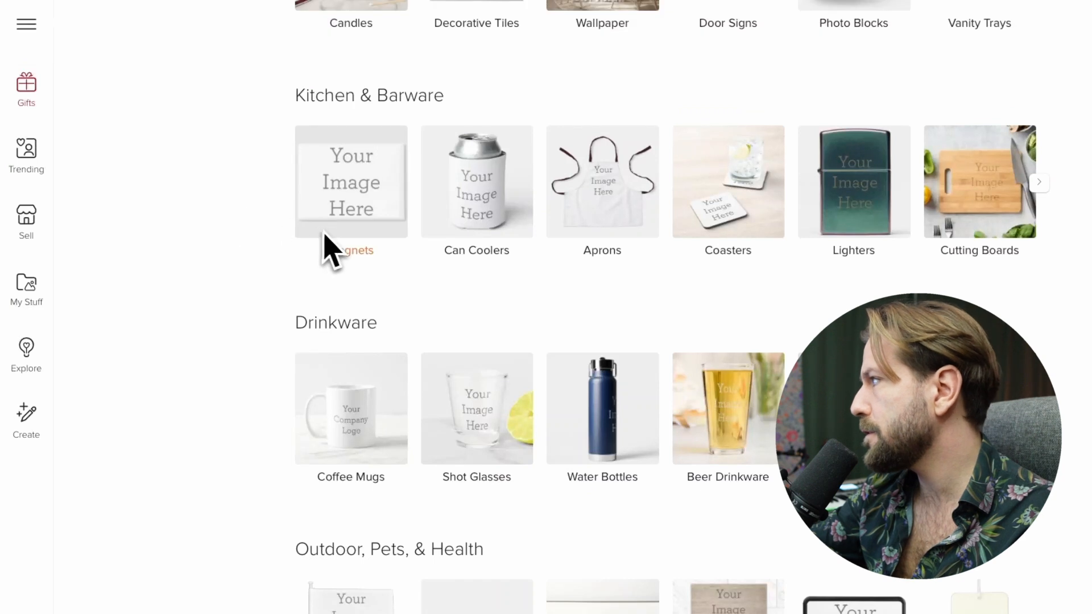
pyautogui.scroll(10, 327, 250)
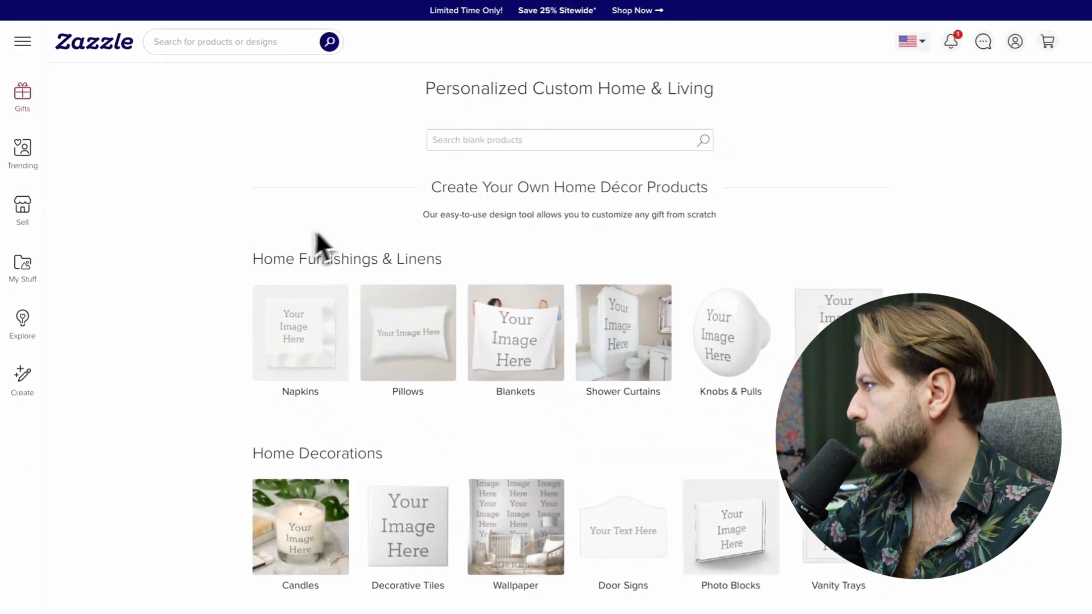
pyautogui.scroll(-15, 319, 245)
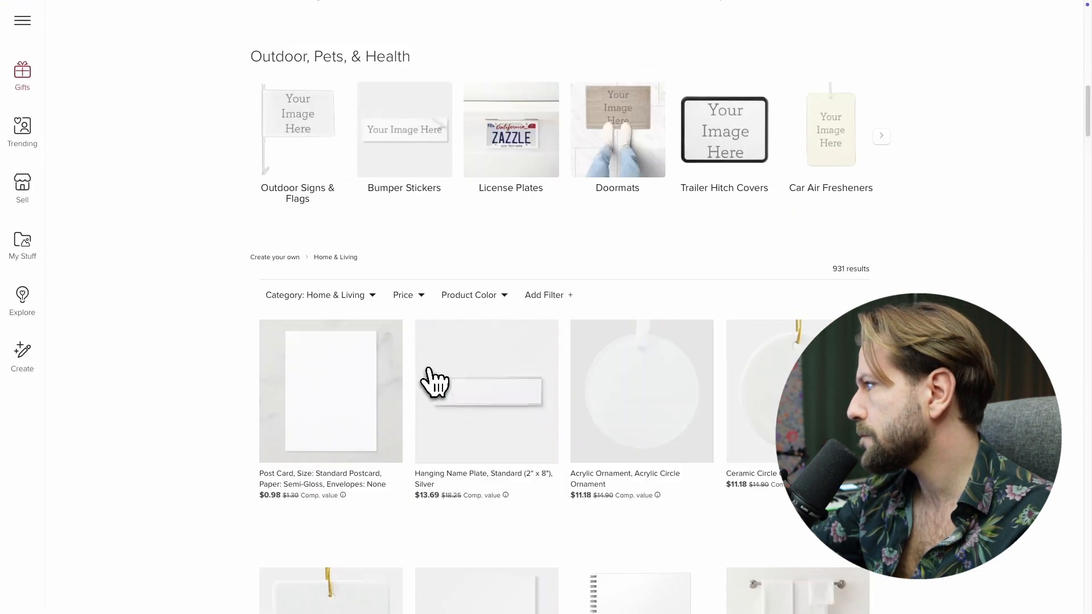
pyautogui.scroll(-6, 432, 382)
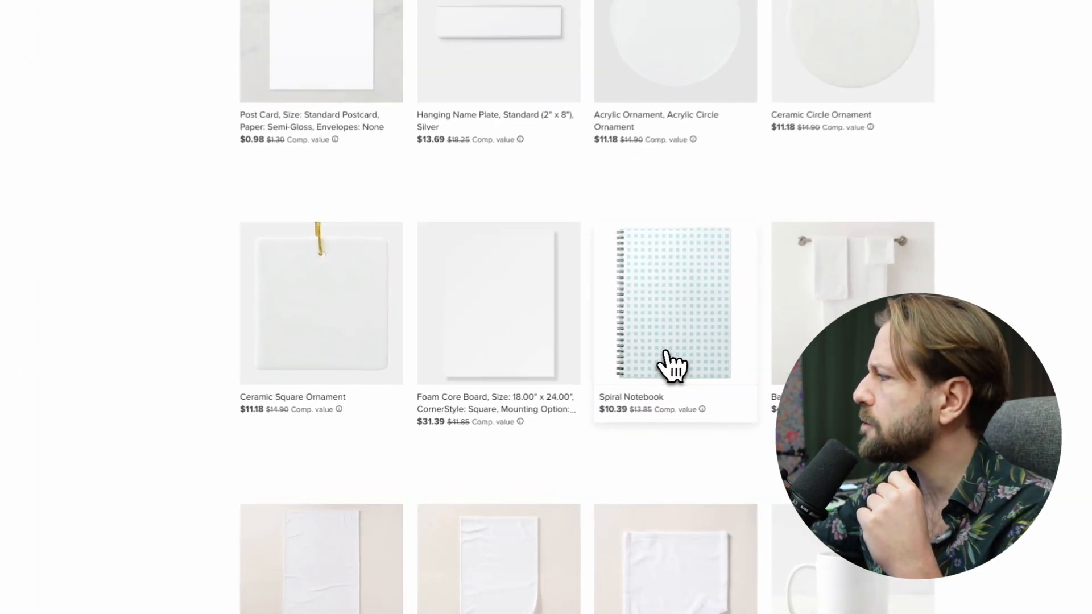
pyautogui.click(665, 364)
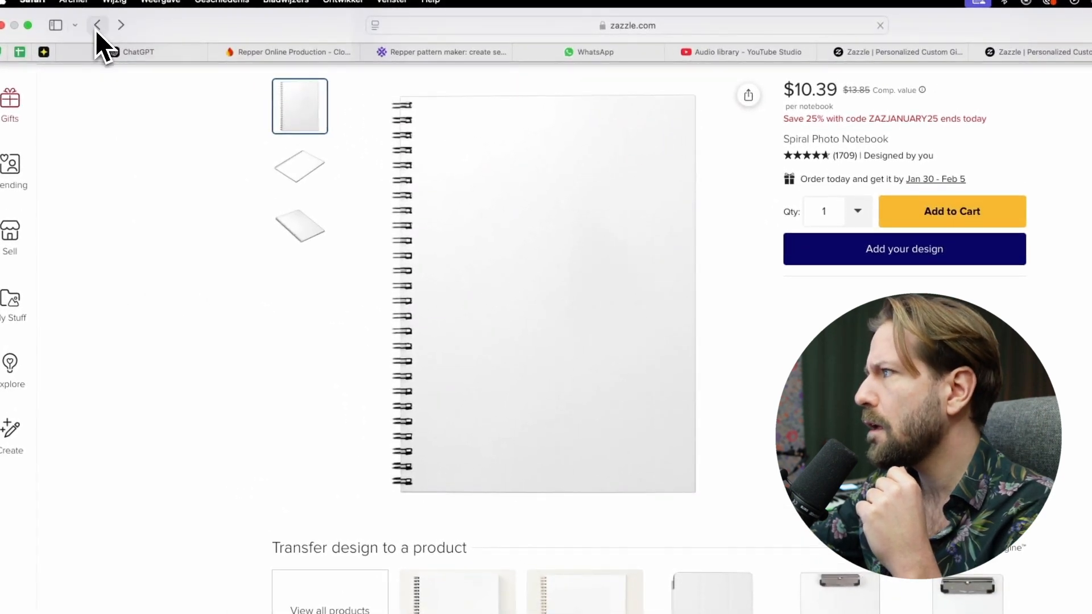
# Go back to the Create Your Own categories and open the All-Over-Print Leggings from Clothing & Shoes.
pyautogui.click(95, 25)
pyautogui.click(96, 25)
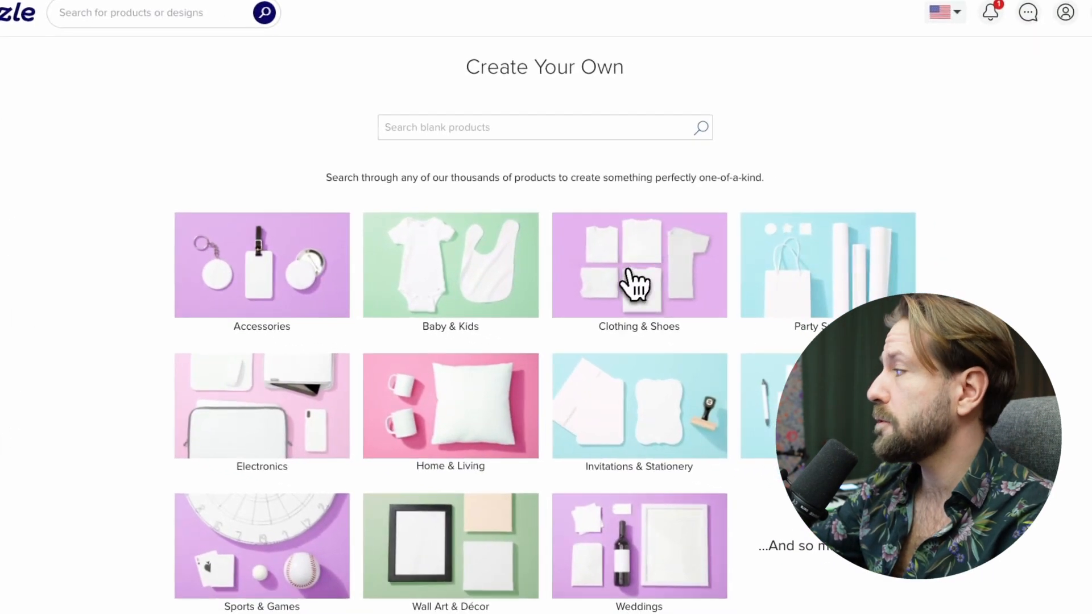
pyautogui.click(629, 289)
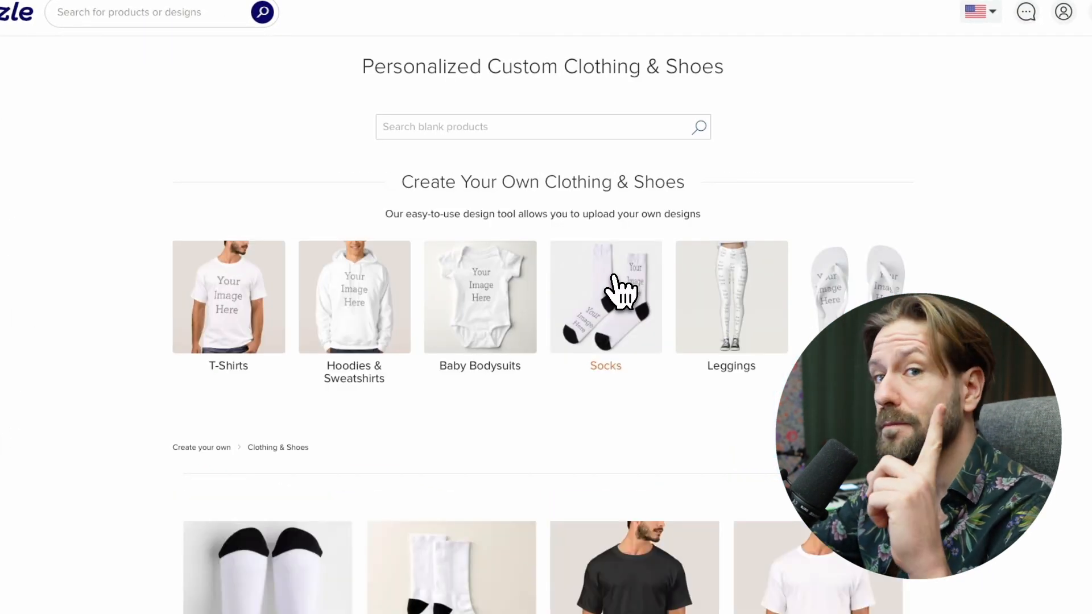
pyautogui.scroll(-5, 694, 349)
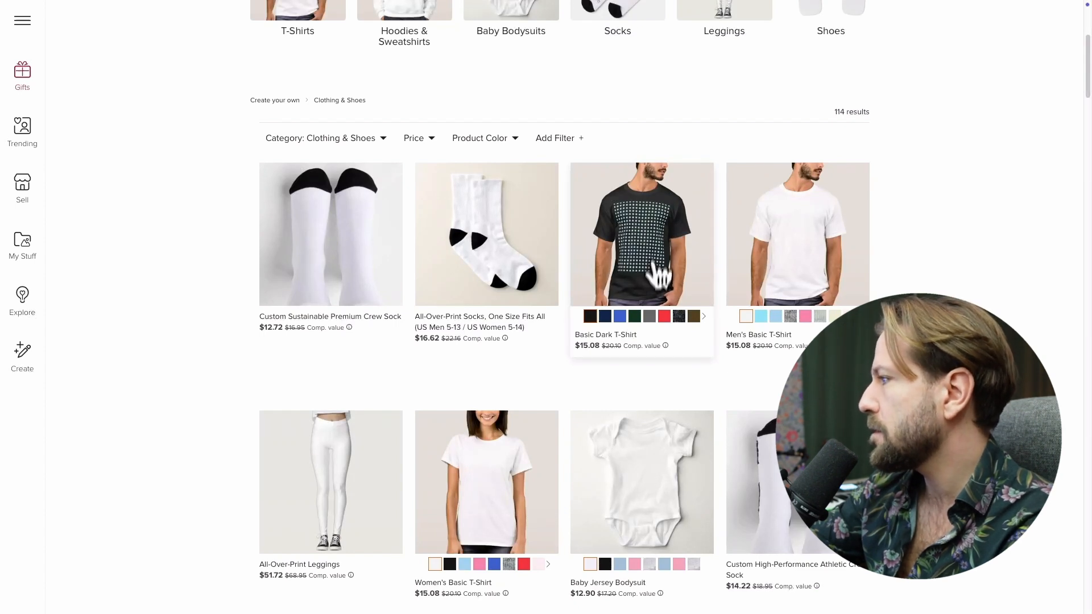
pyautogui.scroll(-5, 660, 273)
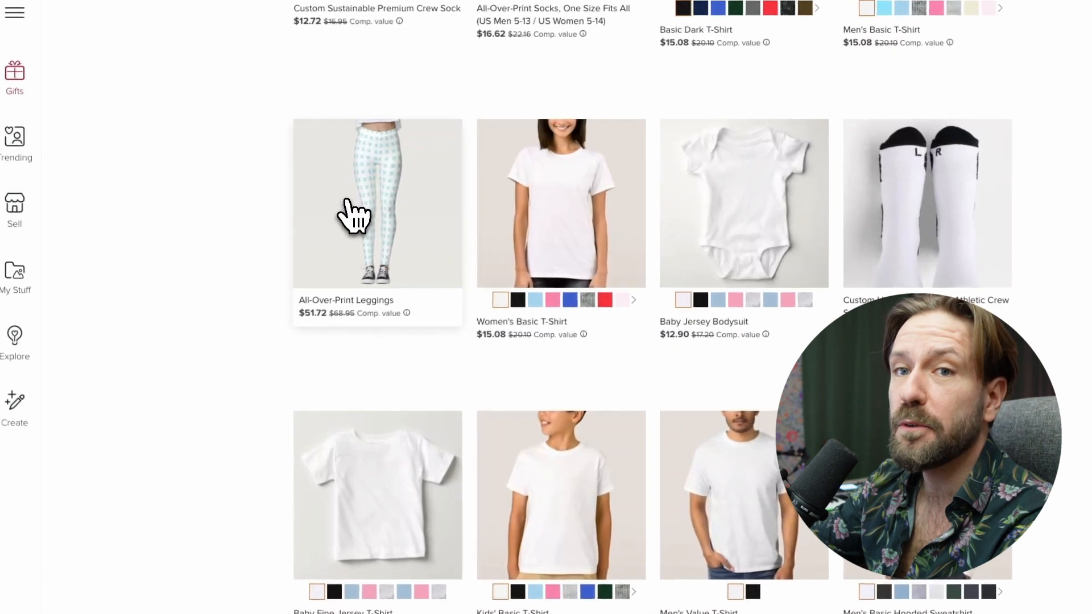
pyautogui.click(307, 191)
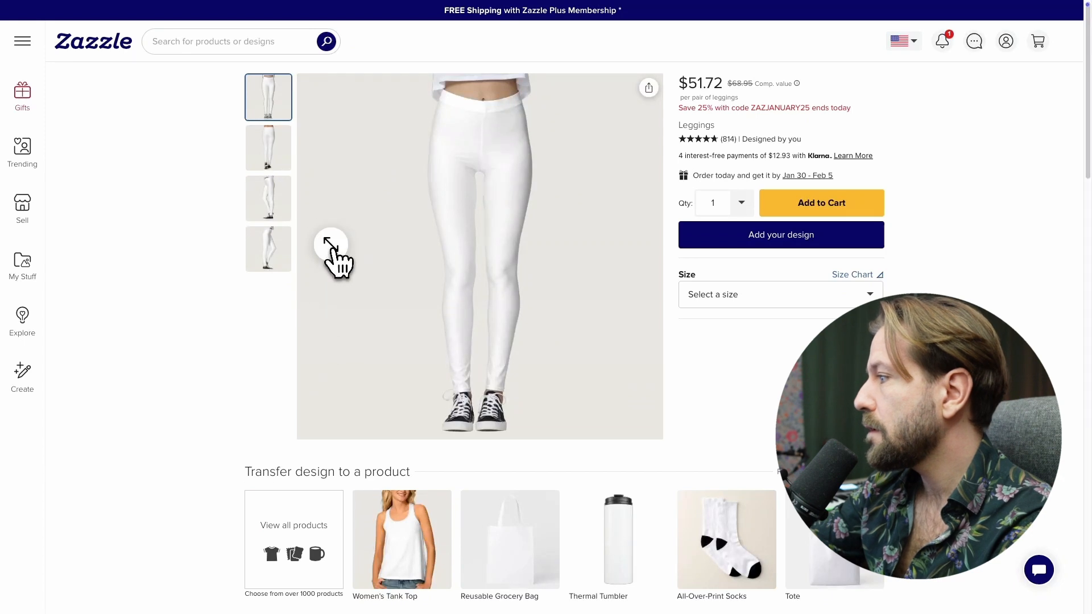
# Return to the Clothing & Shoes listing, search the blank products for "all over" and browse the matching items.
pyautogui.scroll(-1, 329, 263)
pyautogui.moveTo(141, 3)
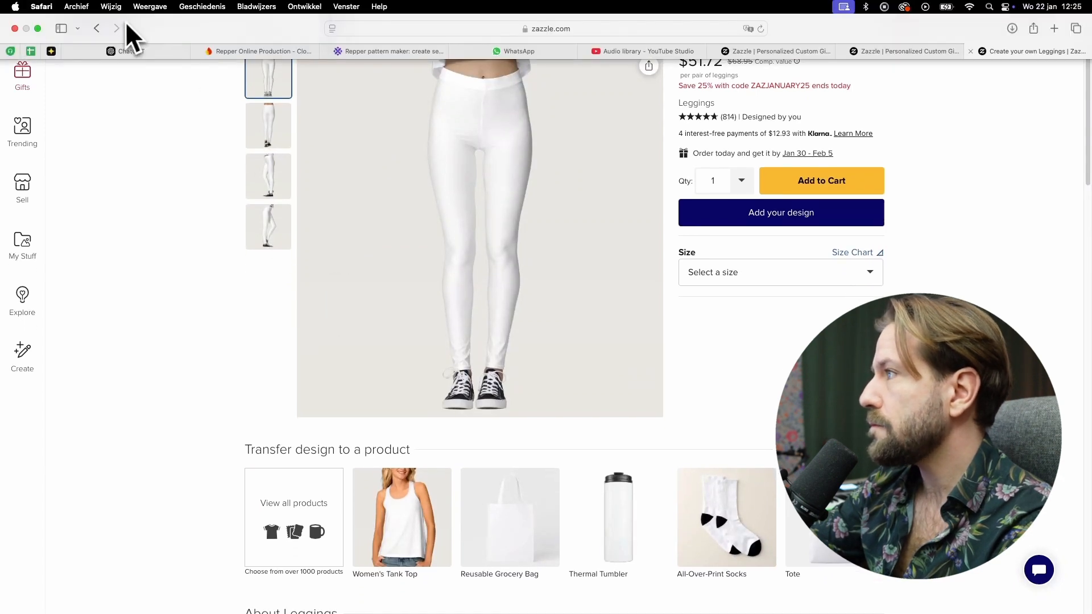
pyautogui.click(97, 29)
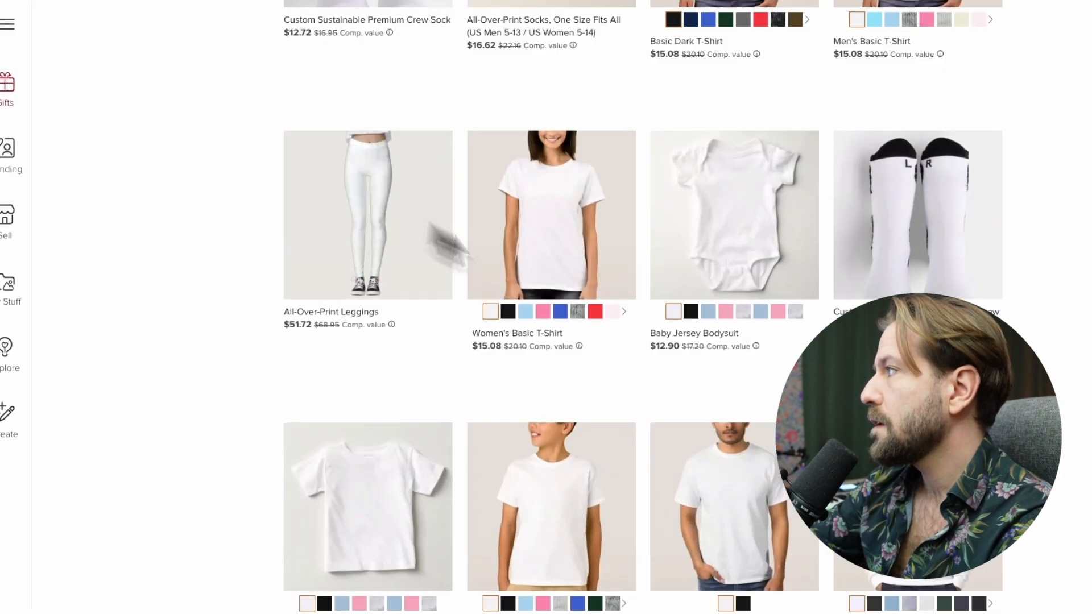
pyautogui.click(482, 146)
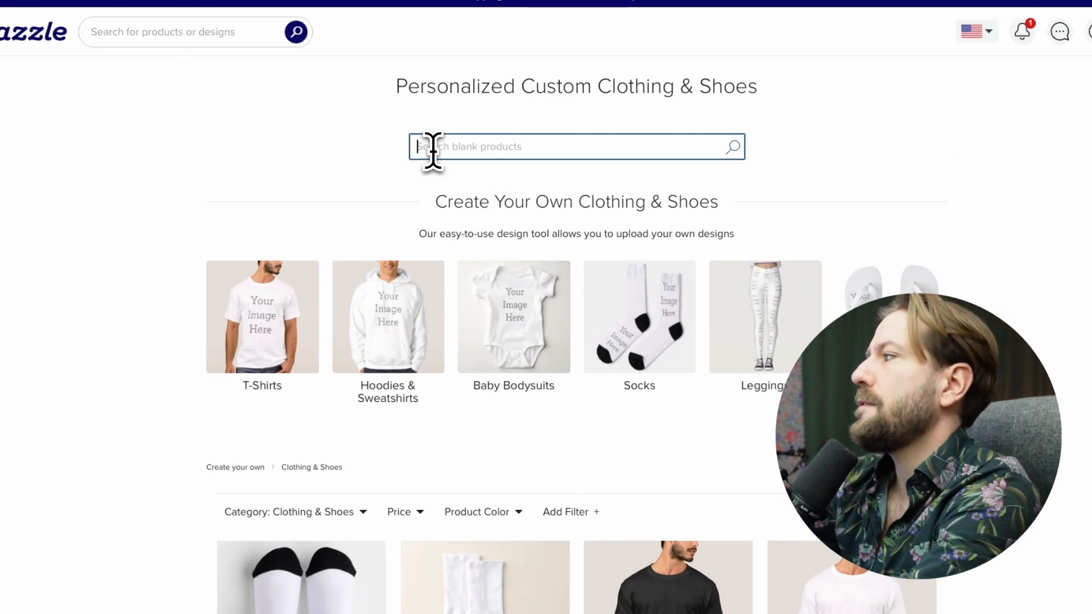
pyautogui.write('all over')
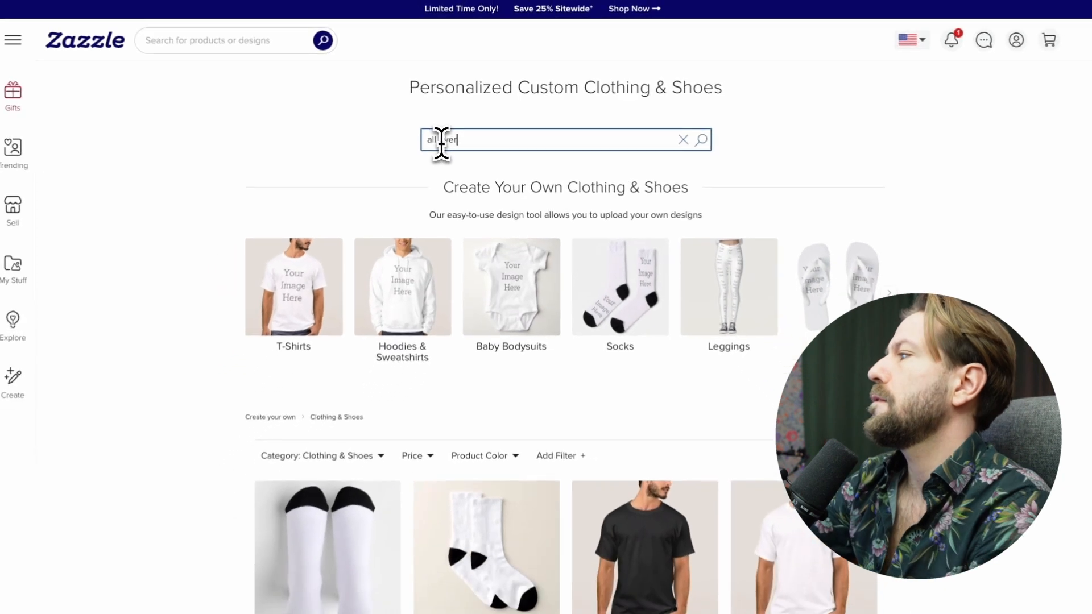
pyautogui.press('Return')
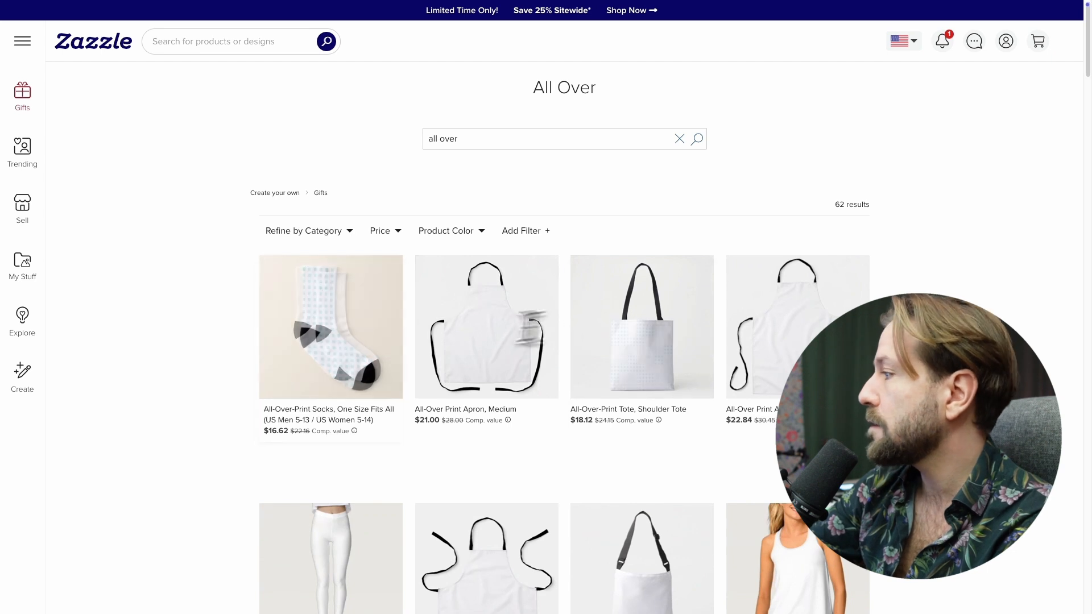
pyautogui.scroll(-2, 486, 355)
pyautogui.scroll(-5, 486, 356)
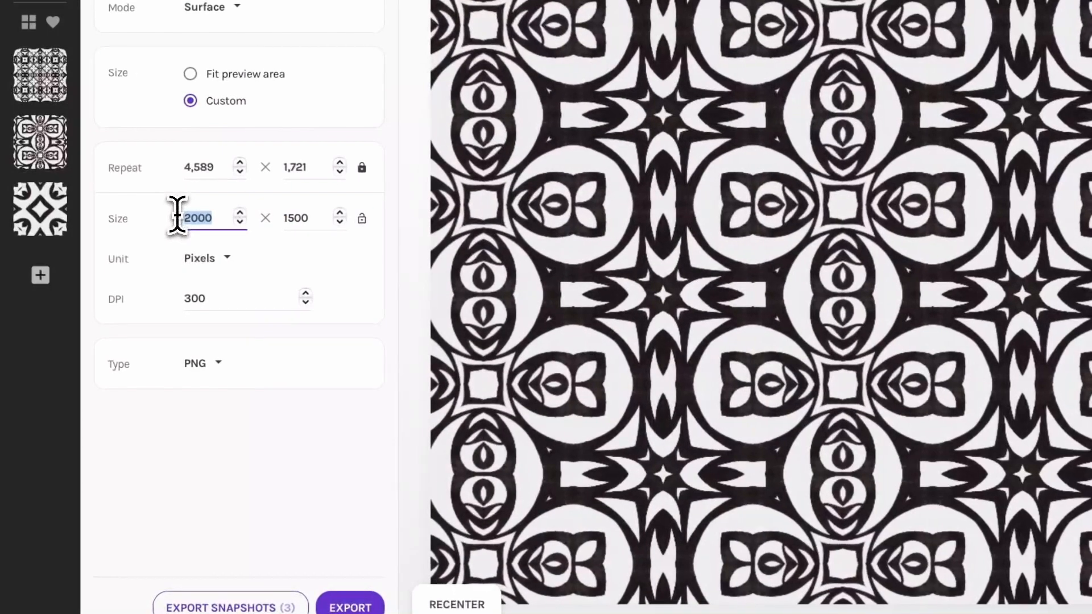
# In Repper, set the custom export size of the surface pattern to 5000 by 5000 pixels.
pyautogui.write('5000')
pyautogui.doubleClick(300, 218)
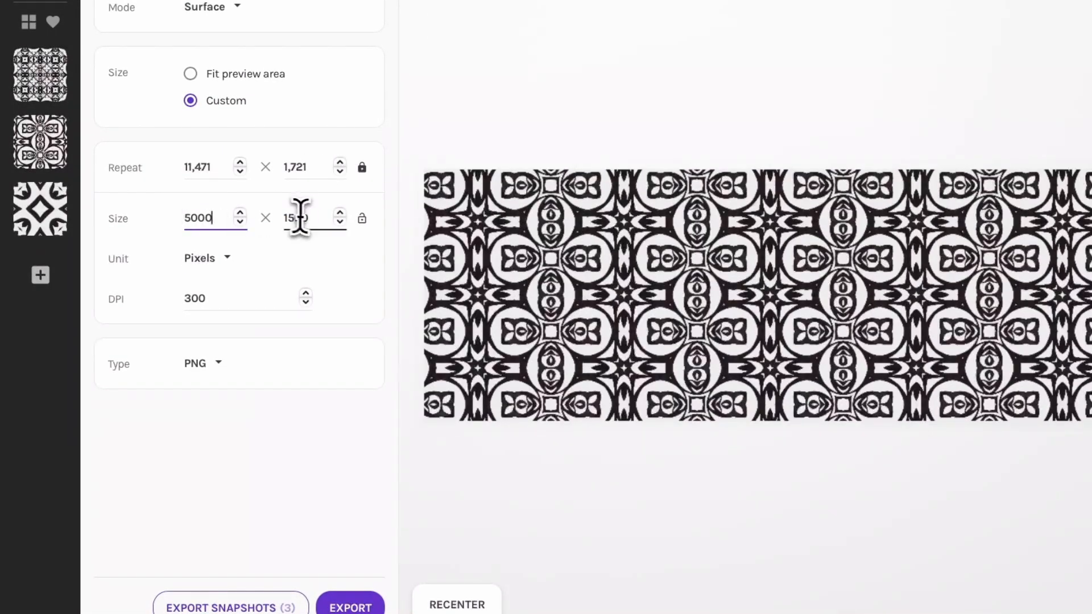
pyautogui.write('5000')
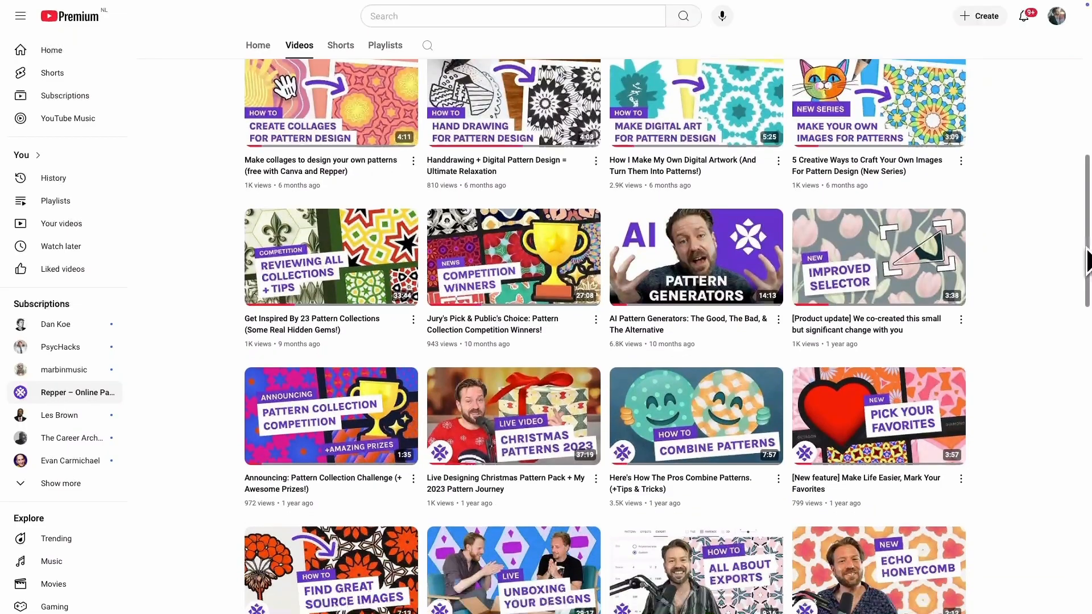
pyautogui.moveTo(1088, 269); pyautogui.dragTo(1087, 379)
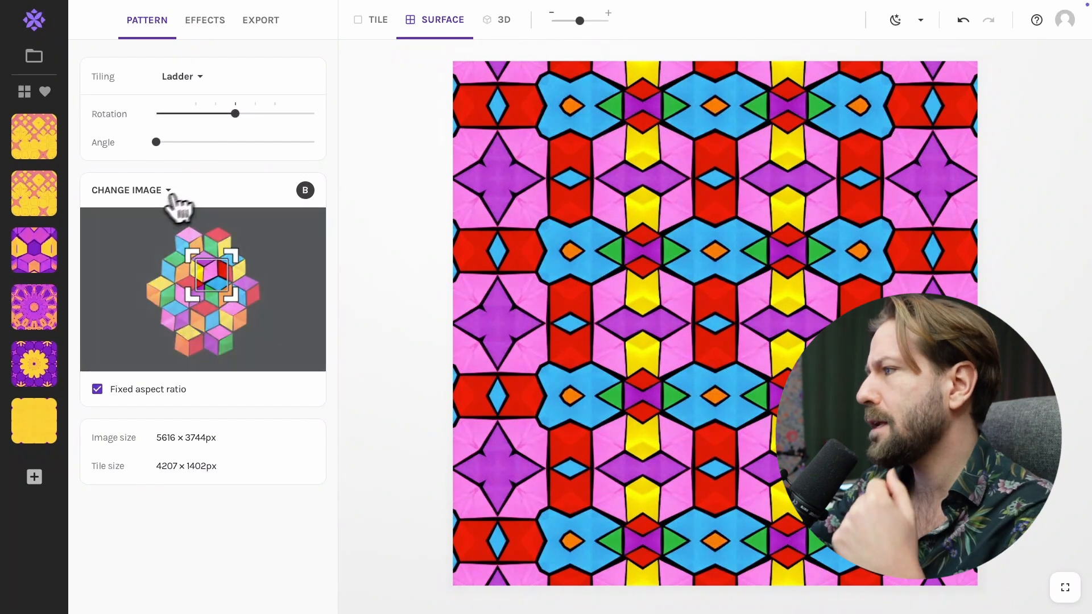
# Load the third saved pattern snapshot in Repper, preview it on the 3D leggings and return to the surface view.
pyautogui.click(35, 259)
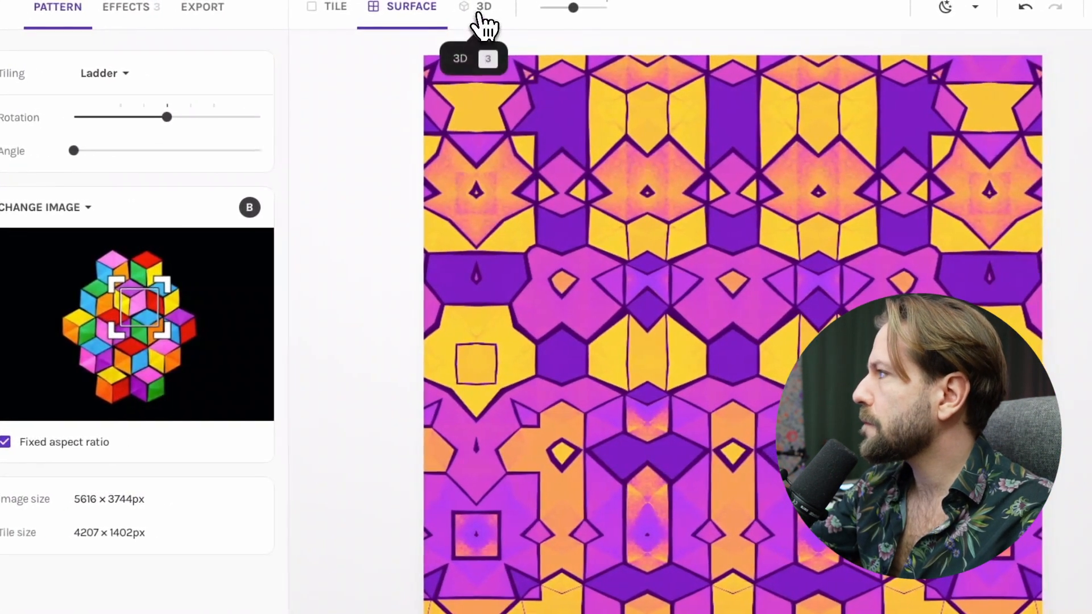
pyautogui.click(555, 17)
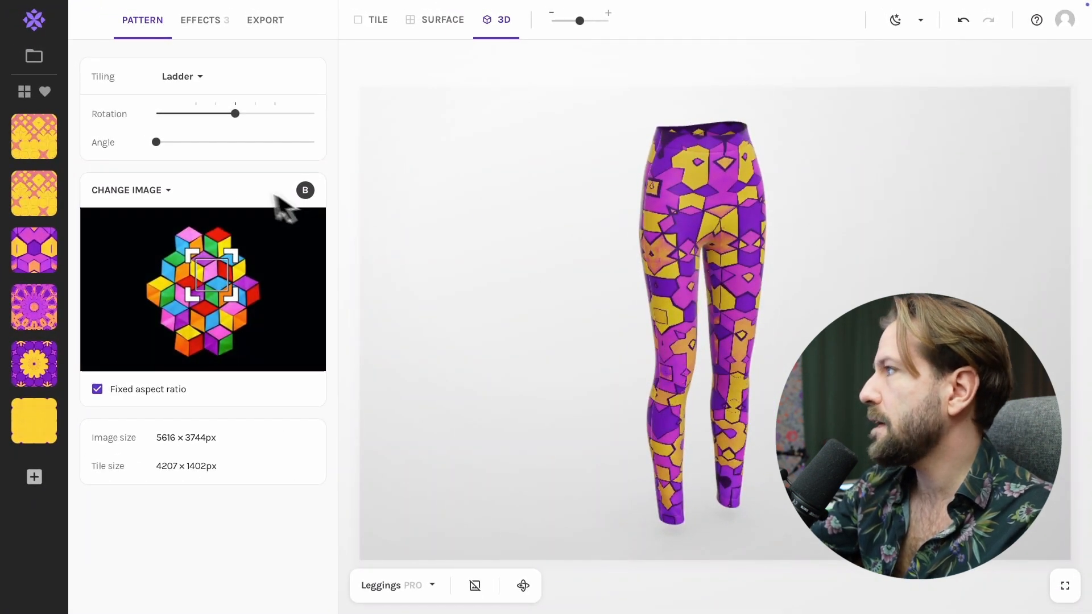
pyautogui.click(449, 24)
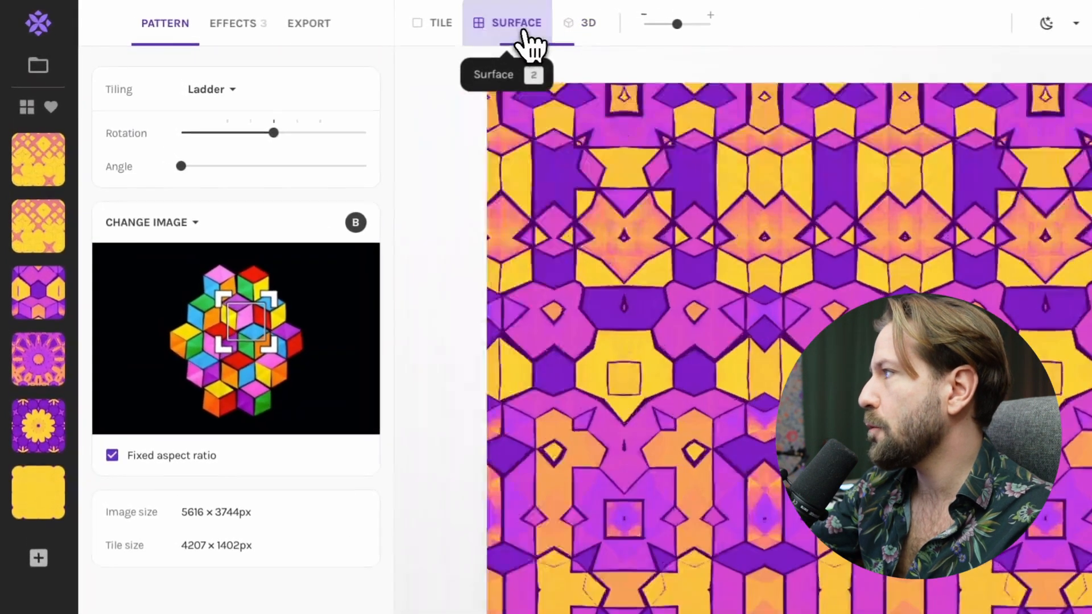
# Turn off the Color Adjustments, Duotone and Metamorphosis effects on the pattern.
pyautogui.click(236, 24)
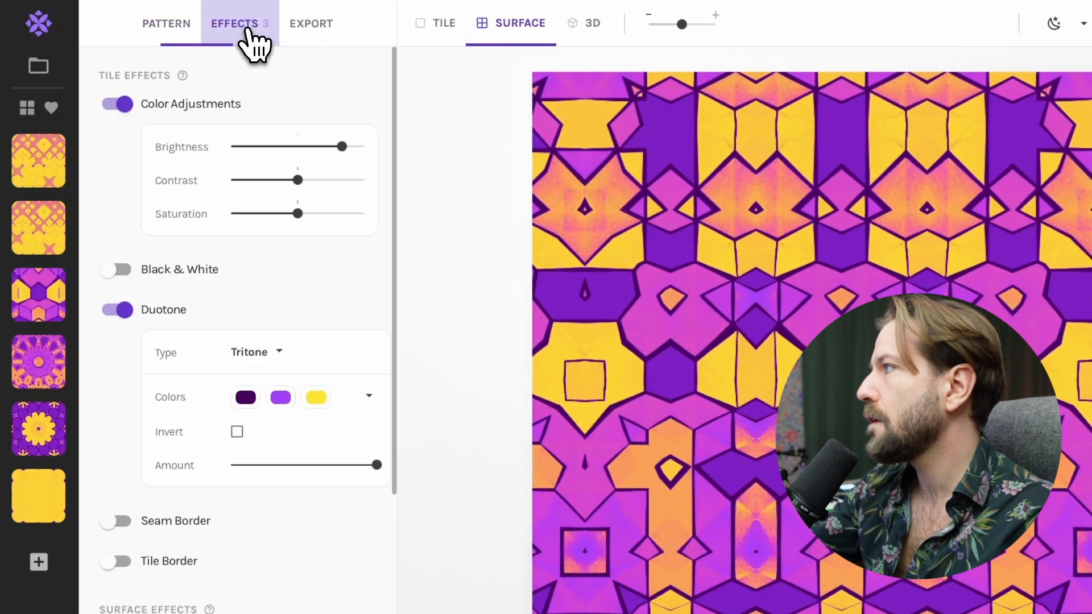
pyautogui.click(111, 105)
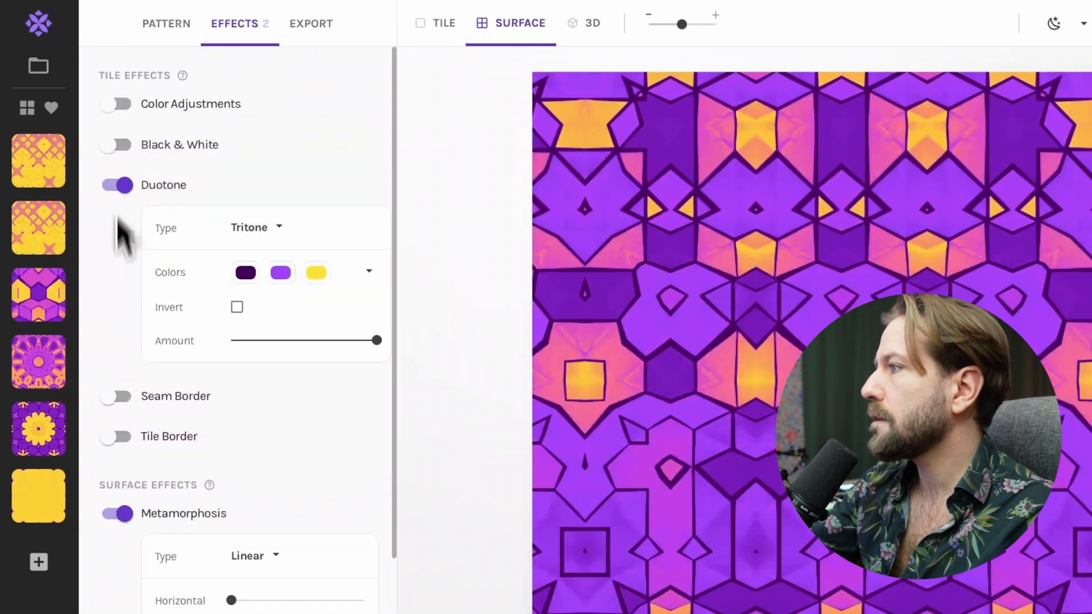
pyautogui.click(114, 186)
pyautogui.click(119, 341)
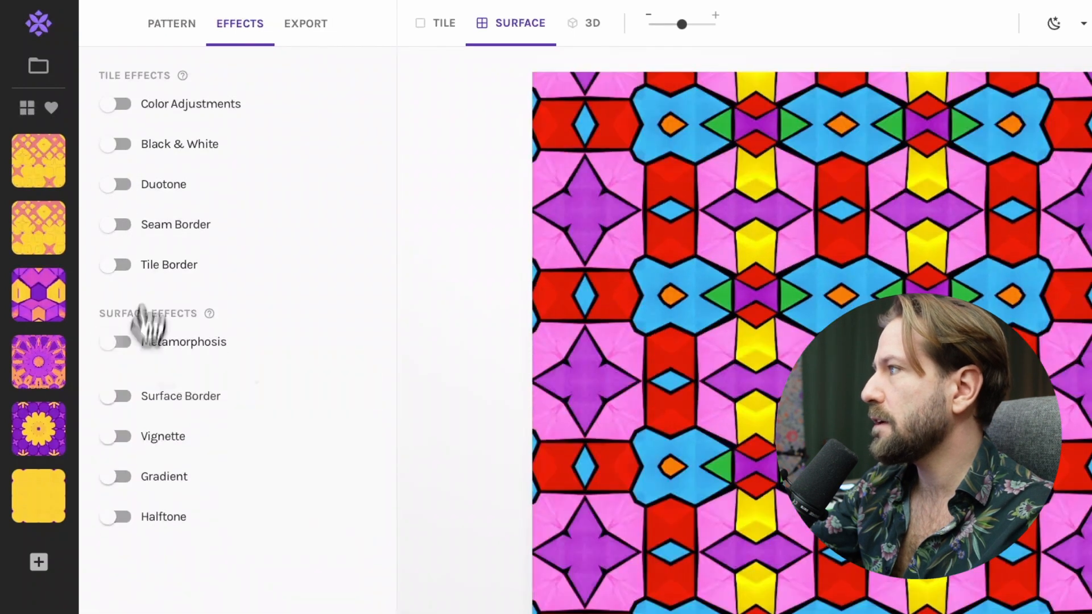
pyautogui.click(170, 37)
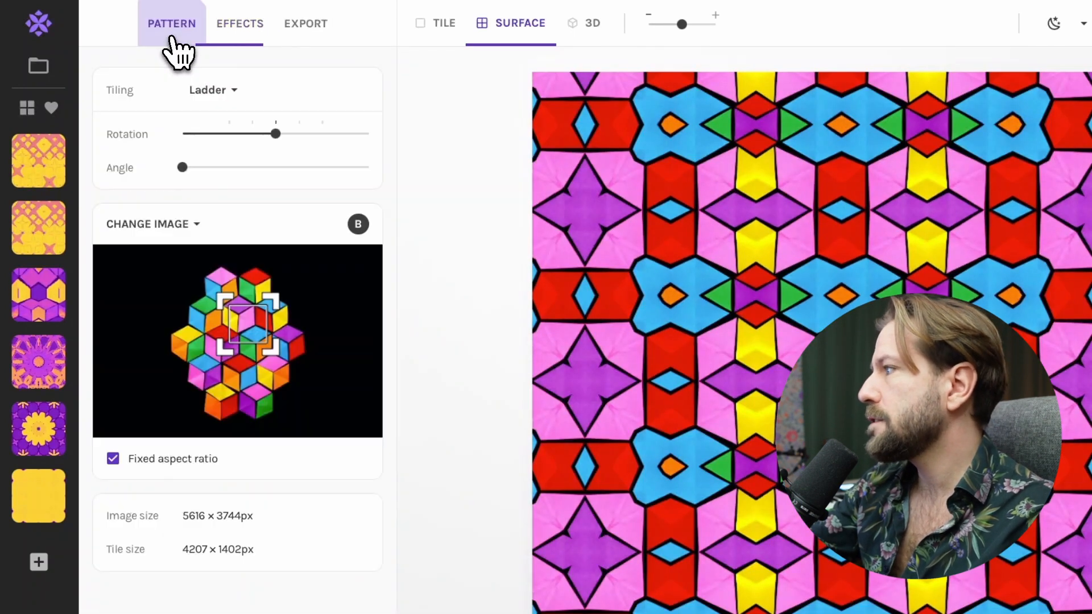
pyautogui.click(211, 90)
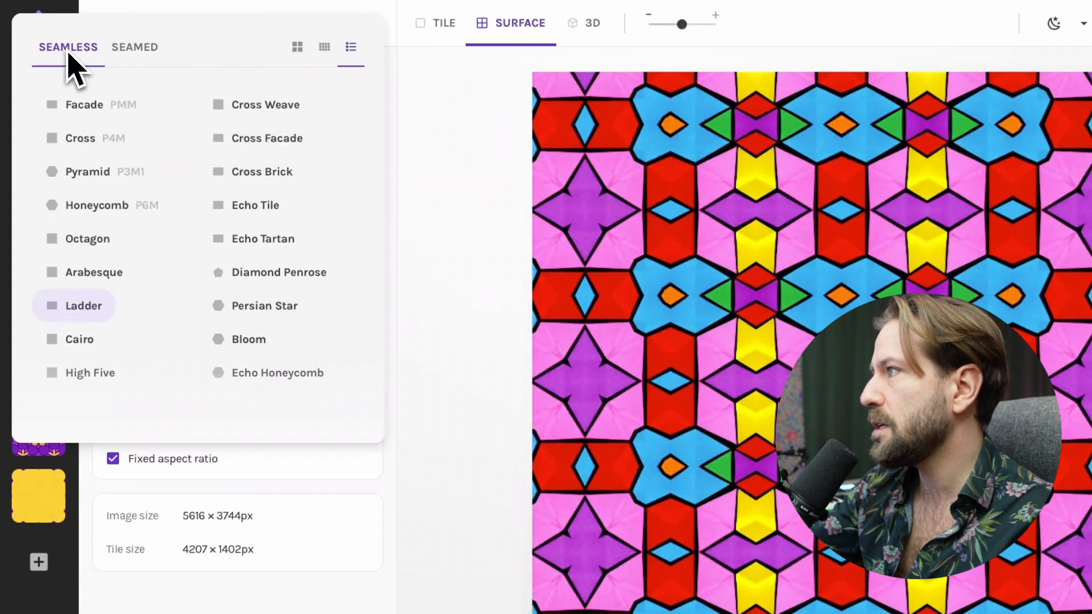
pyautogui.click(117, 9)
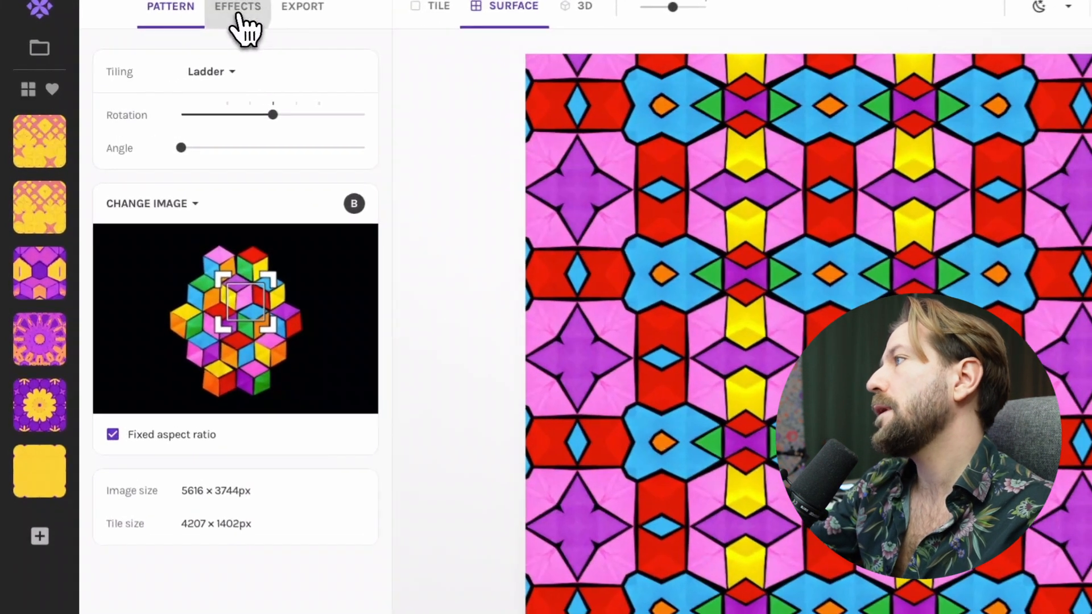
# Turn on the Linear Metamorphosis effect and try its horizontal and vertical amounts, ending with no horizontal and full vertical morphing.
pyautogui.click(206, 28)
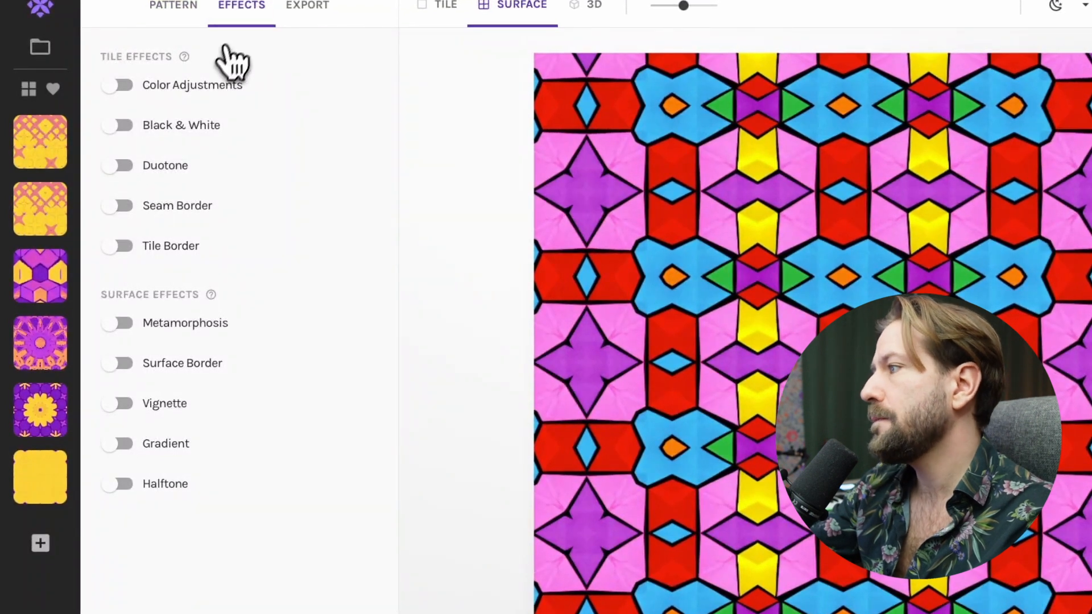
pyautogui.click(121, 323)
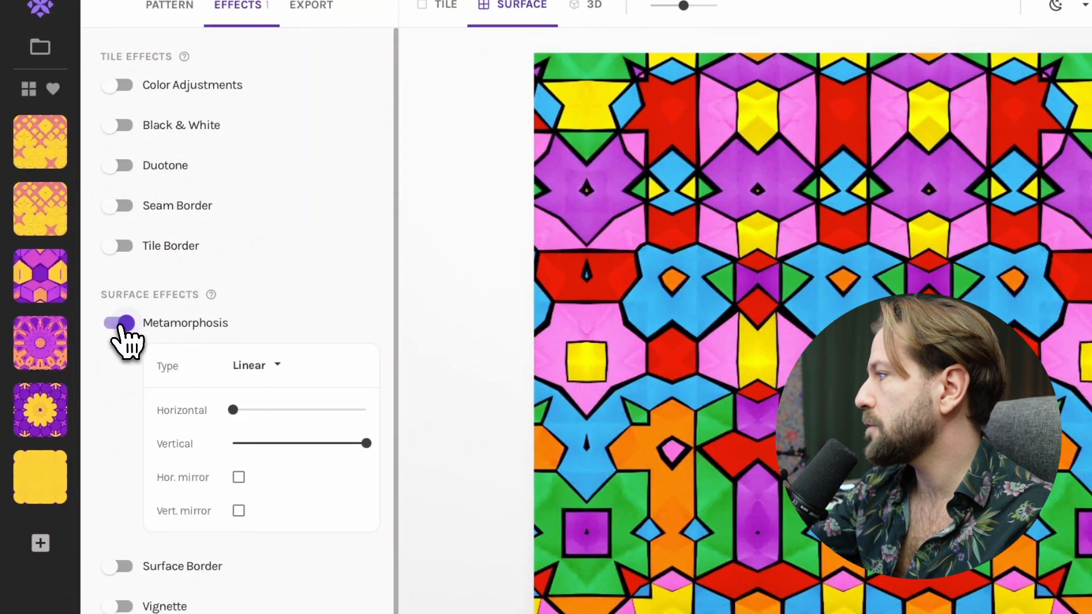
pyautogui.moveTo(368, 442); pyautogui.dragTo(177, 440)
pyautogui.moveTo(232, 385); pyautogui.dragTo(367, 385)
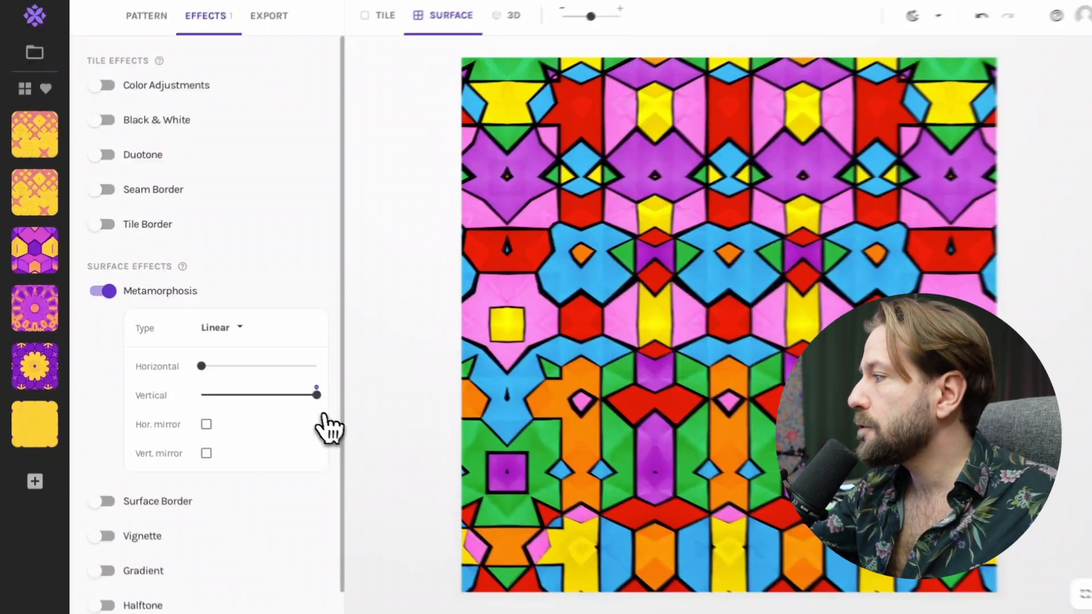
pyautogui.moveTo(316, 395); pyautogui.dragTo(436, 398)
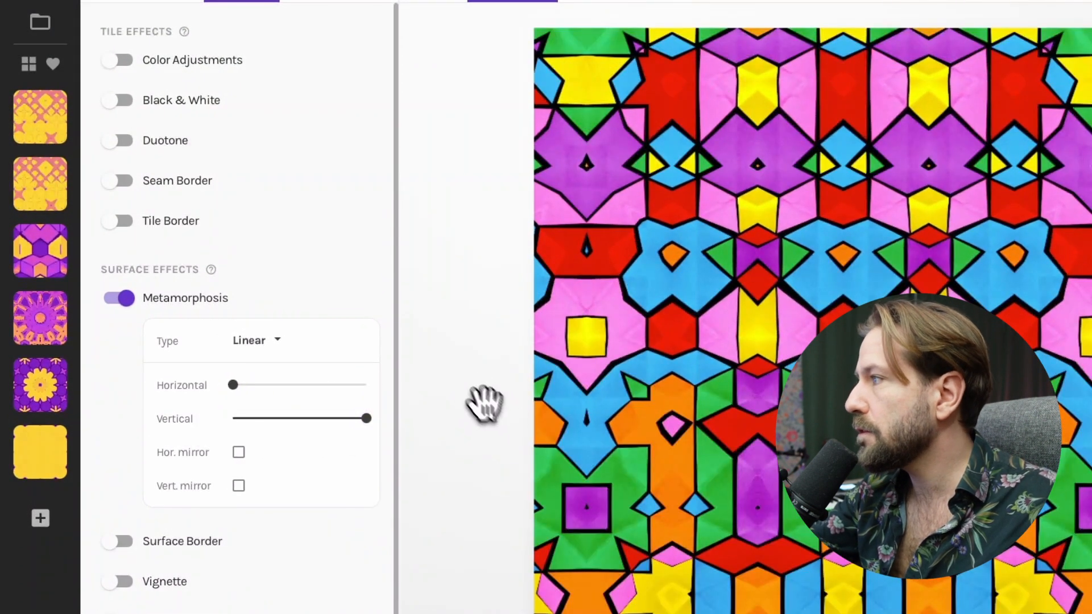
# Recolor the pattern with a Tritone Duotone effect in purples and yellow, and turn on Color Adjustments with raised brightness.
pyautogui.click(115, 145)
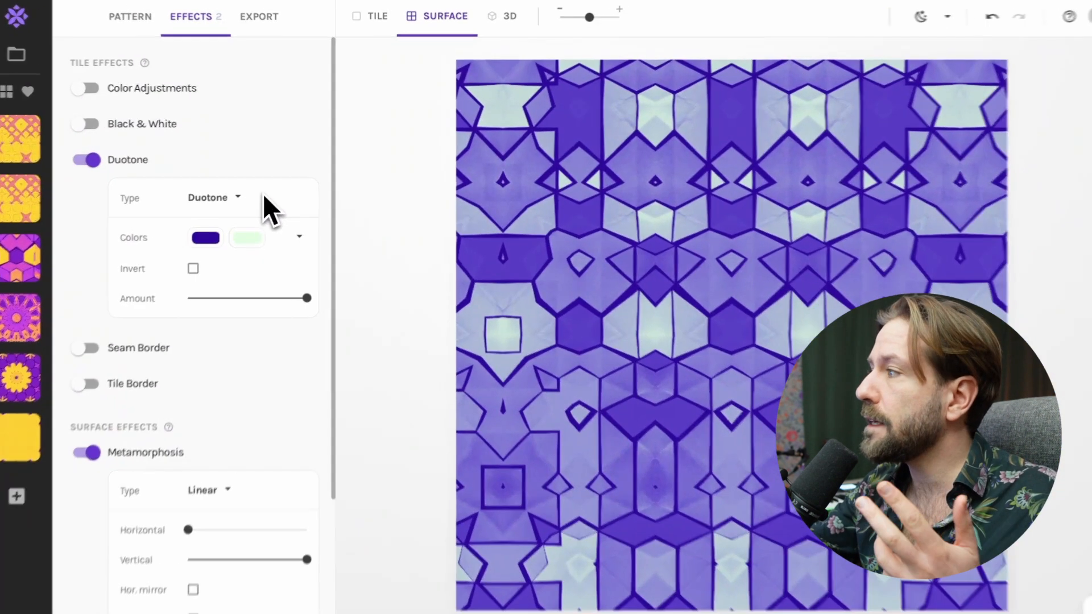
pyautogui.click(242, 194)
pyautogui.click(219, 237)
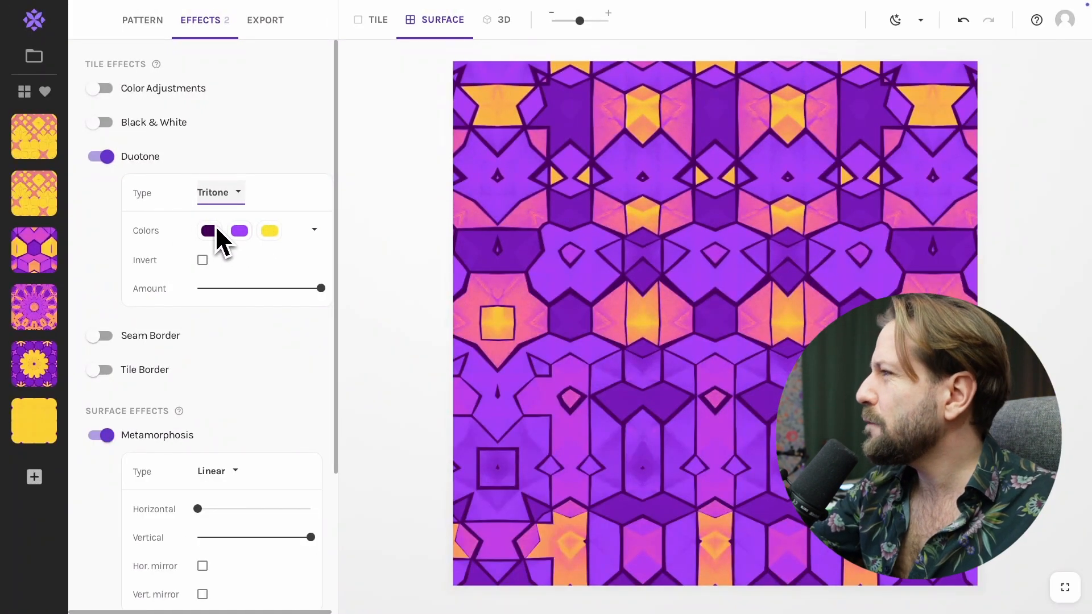
pyautogui.click(100, 89)
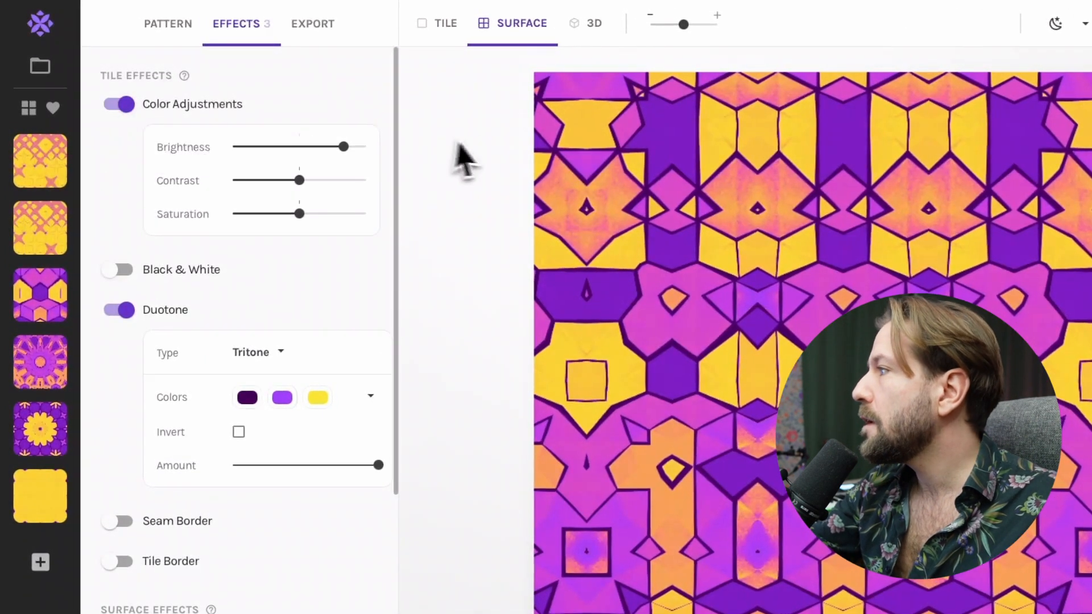
pyautogui.moveTo(343, 146); pyautogui.dragTo(300, 130)
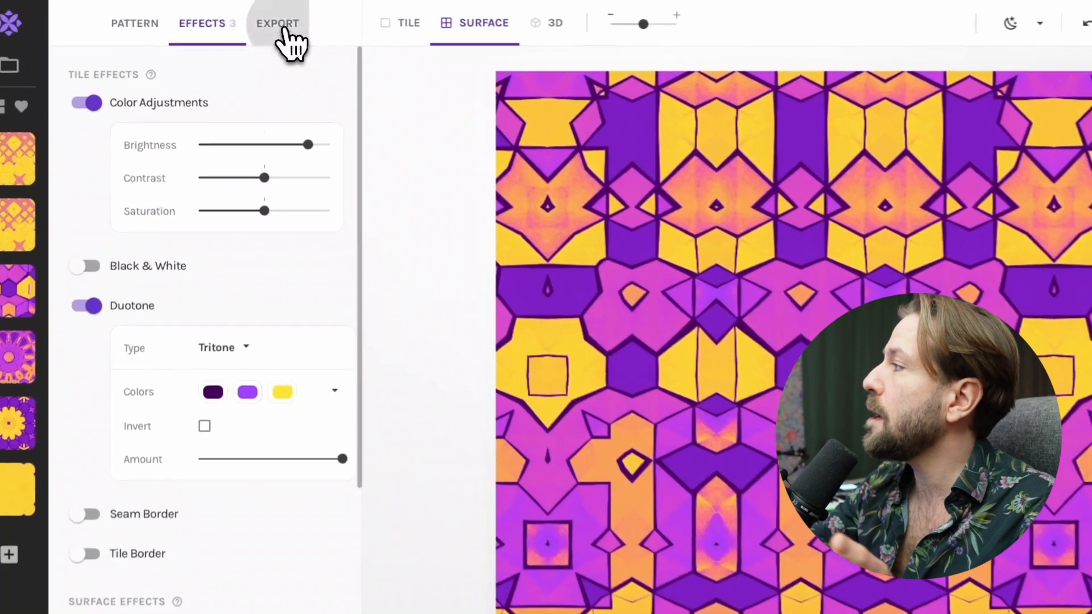
# Export the metamorphosis surface pattern as a 5000 by 5000 pixel PNG.
pyautogui.click(265, 20)
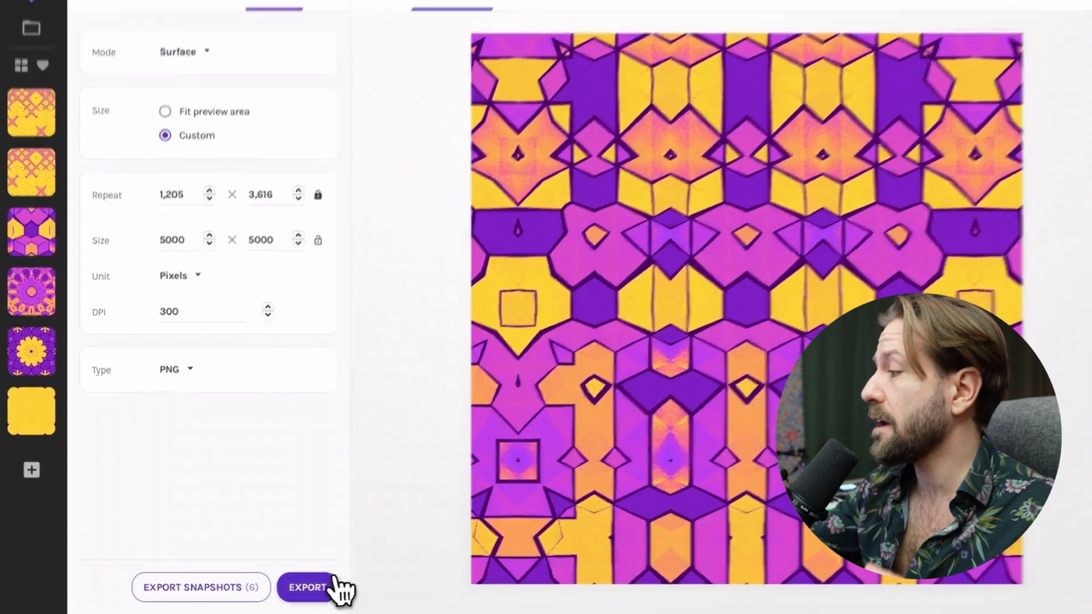
pyautogui.click(313, 587)
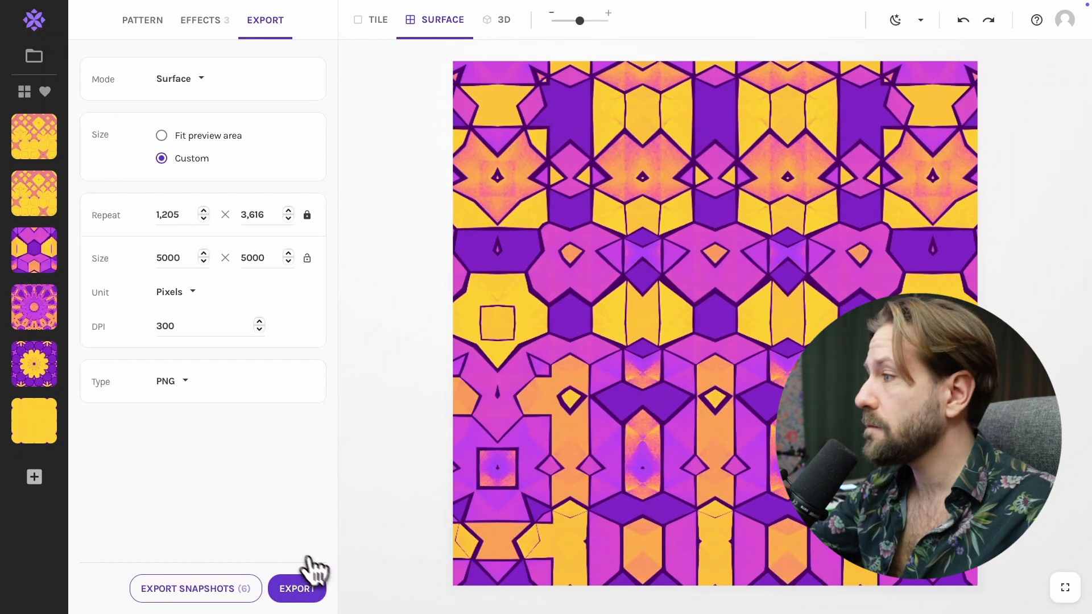
# Load the saved yellow flower snapshot and export it as a single tile at maximum size in PNG format.
pyautogui.click(37, 366)
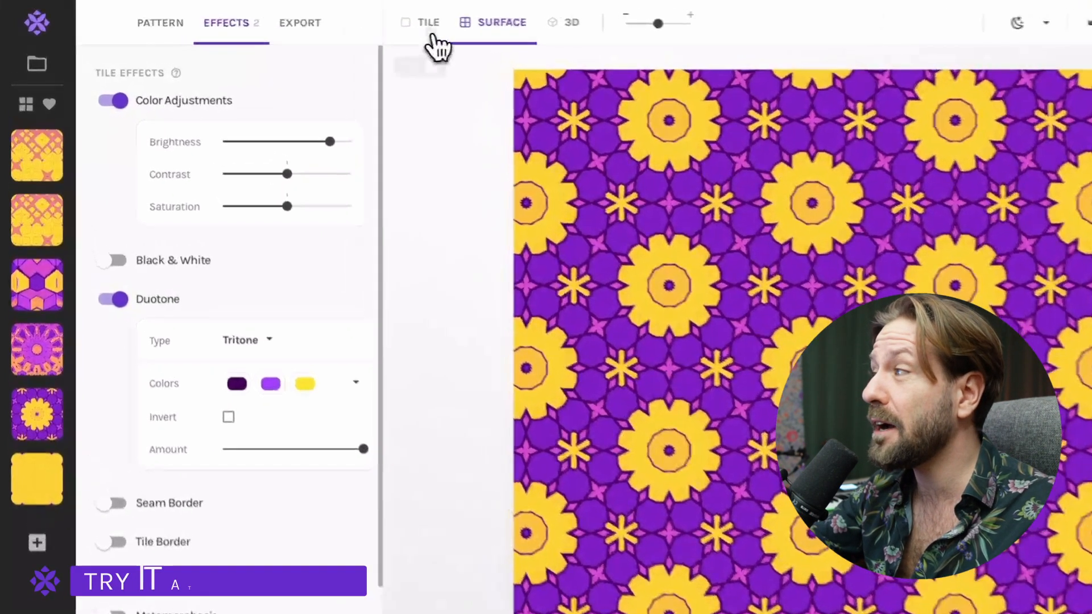
pyautogui.click(380, 23)
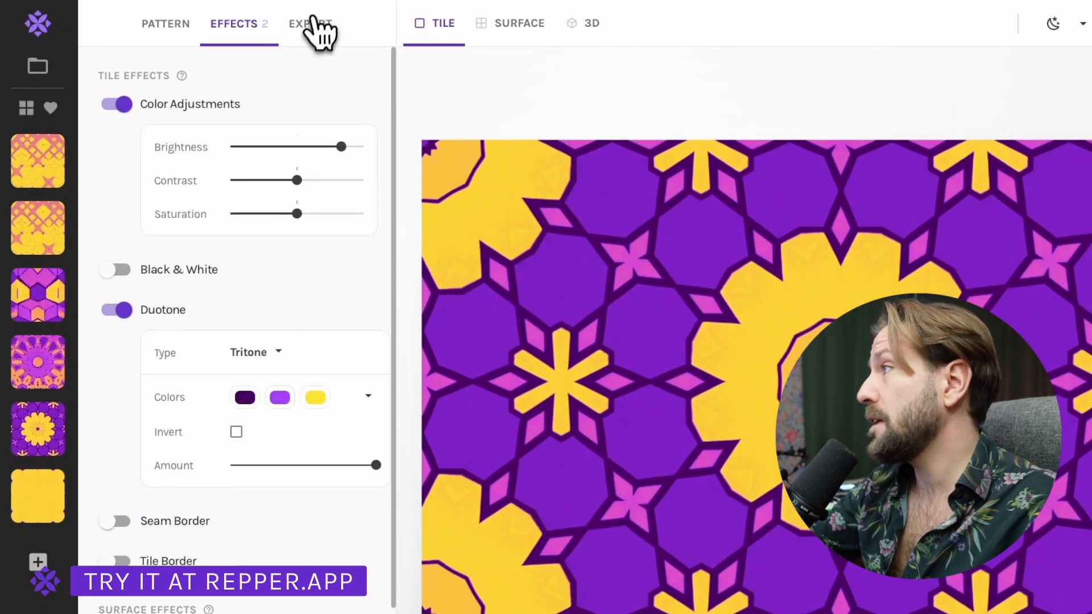
pyautogui.click(310, 29)
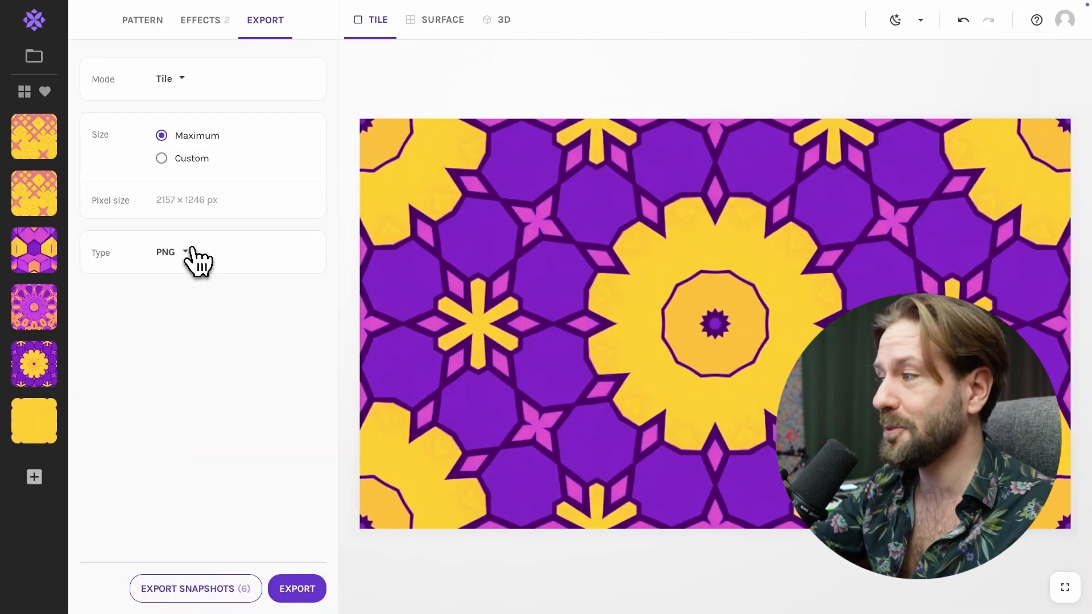
pyautogui.click(303, 588)
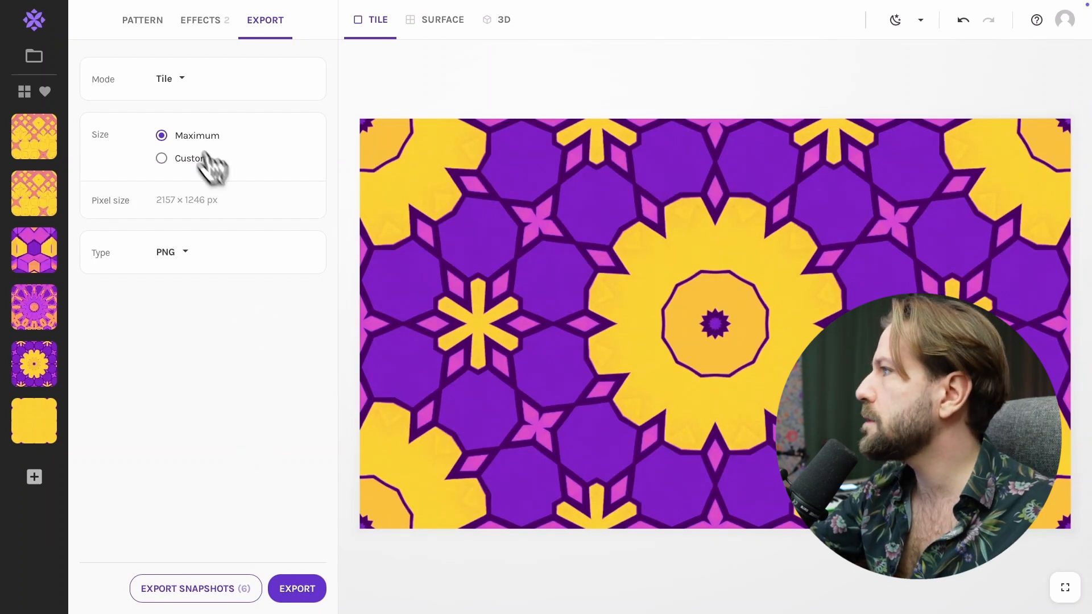
# Change the tiling of the purple and yellow star pattern from Octagon to Facade.
pyautogui.click(145, 38)
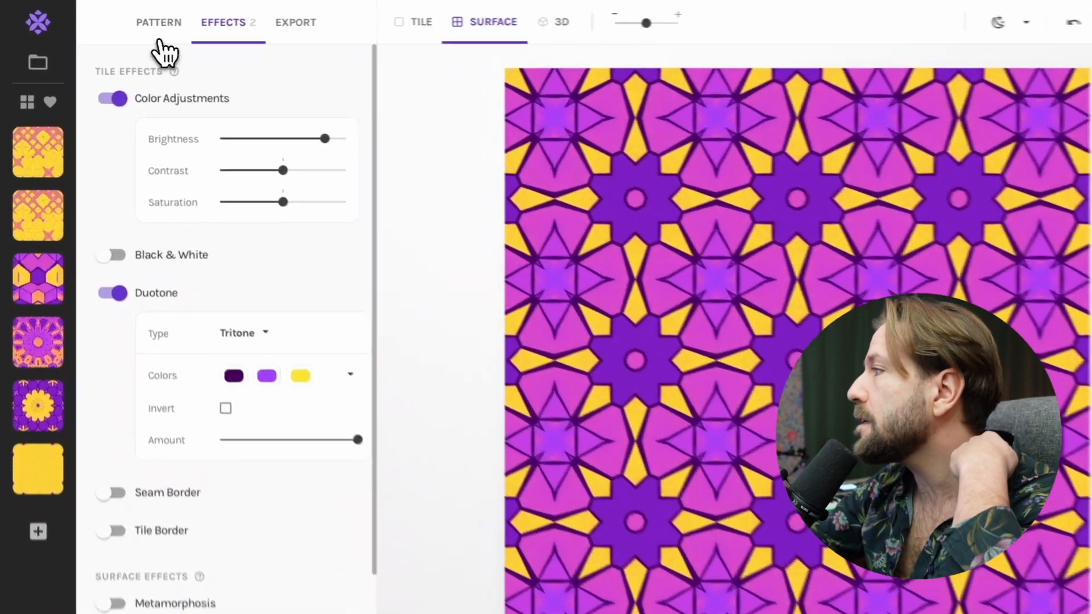
pyautogui.click(142, 20)
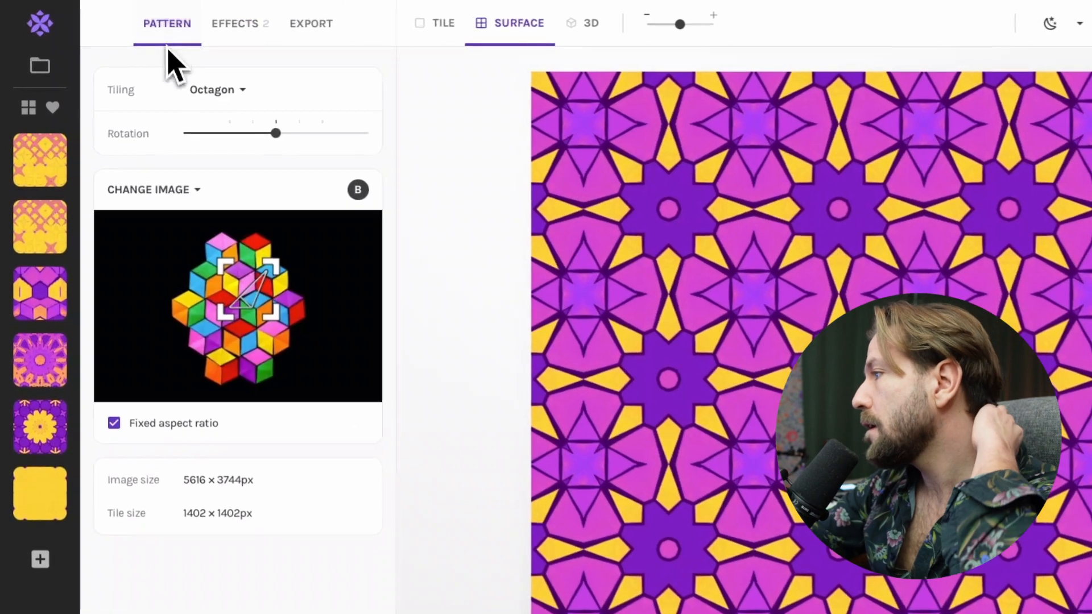
pyautogui.click(231, 91)
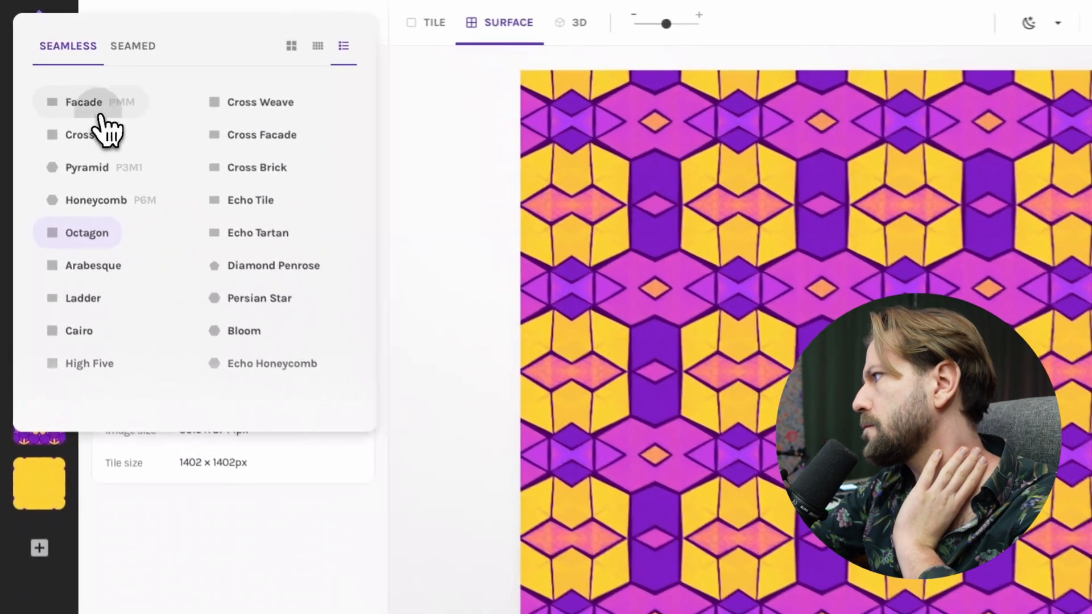
pyautogui.click(87, 101)
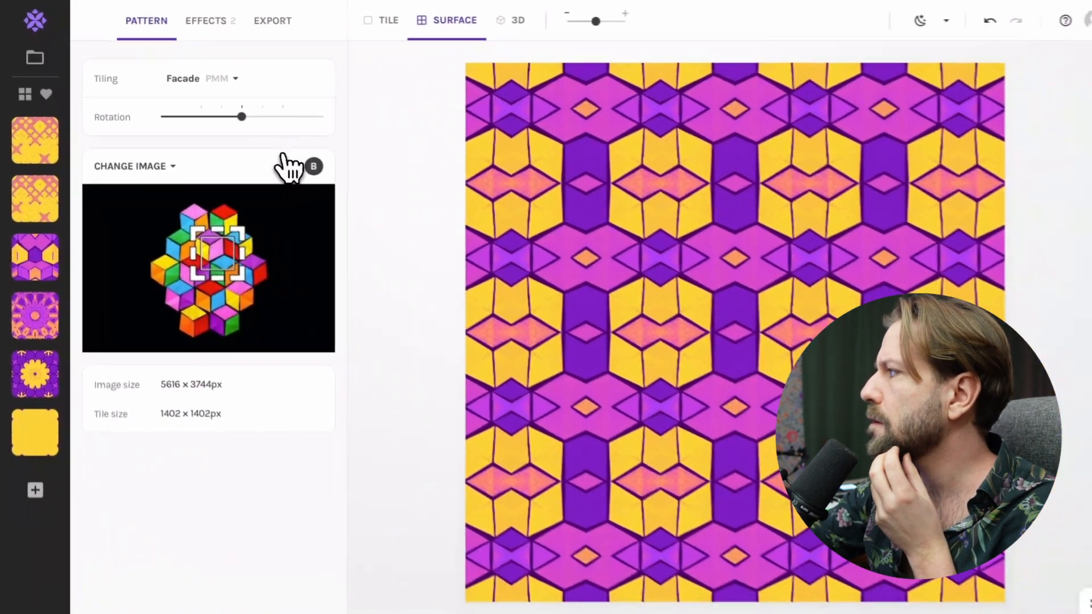
# Lower the brightness of the Facade pattern slightly in its color adjustments.
pyautogui.moveTo(287, 122)
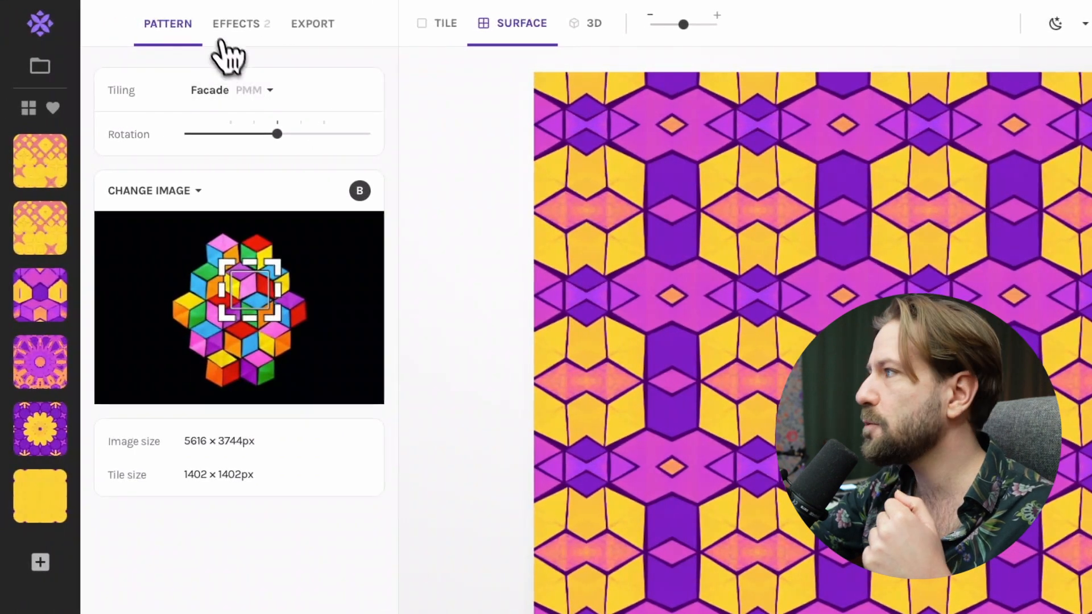
pyautogui.click(224, 26)
pyautogui.moveTo(342, 146); pyautogui.dragTo(287, 136)
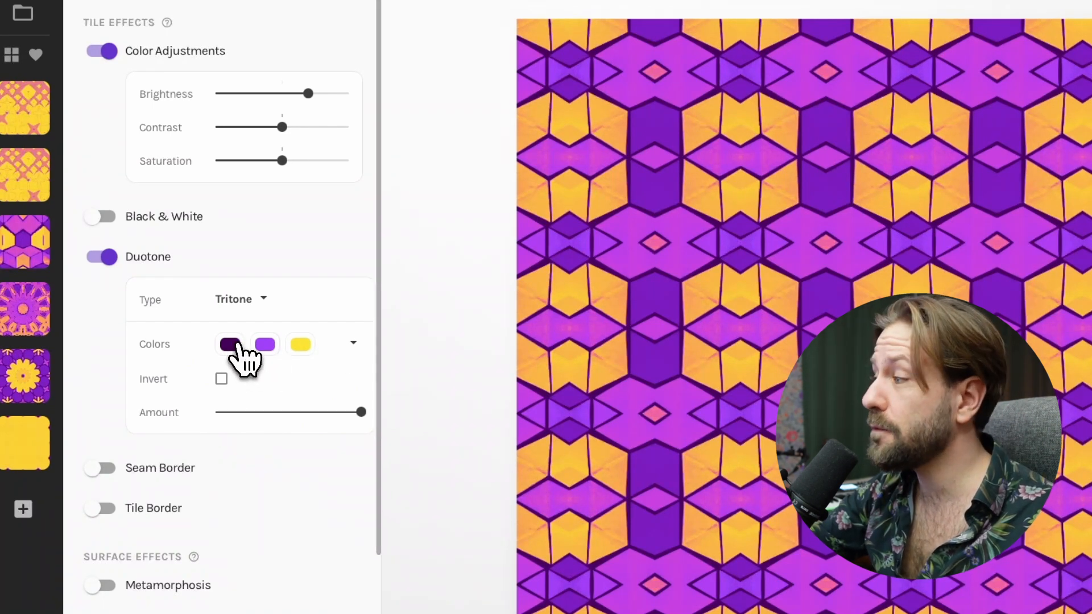
# Set the darkest Tritone color to #620083 and check the yellow color in its color picker.
pyautogui.click(231, 345)
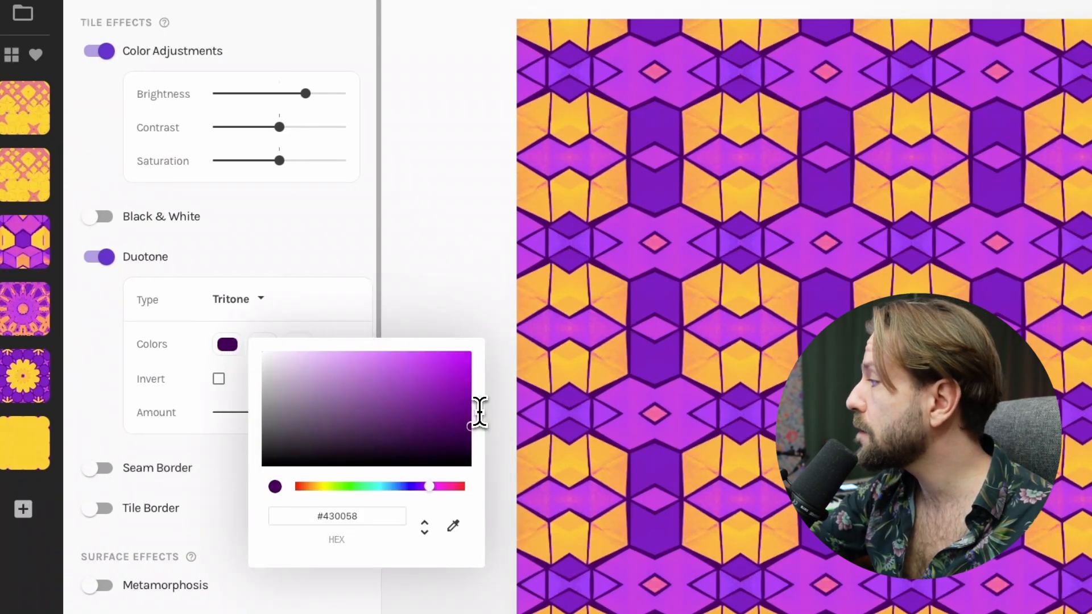
pyautogui.moveTo(473, 415); pyautogui.dragTo(475, 408)
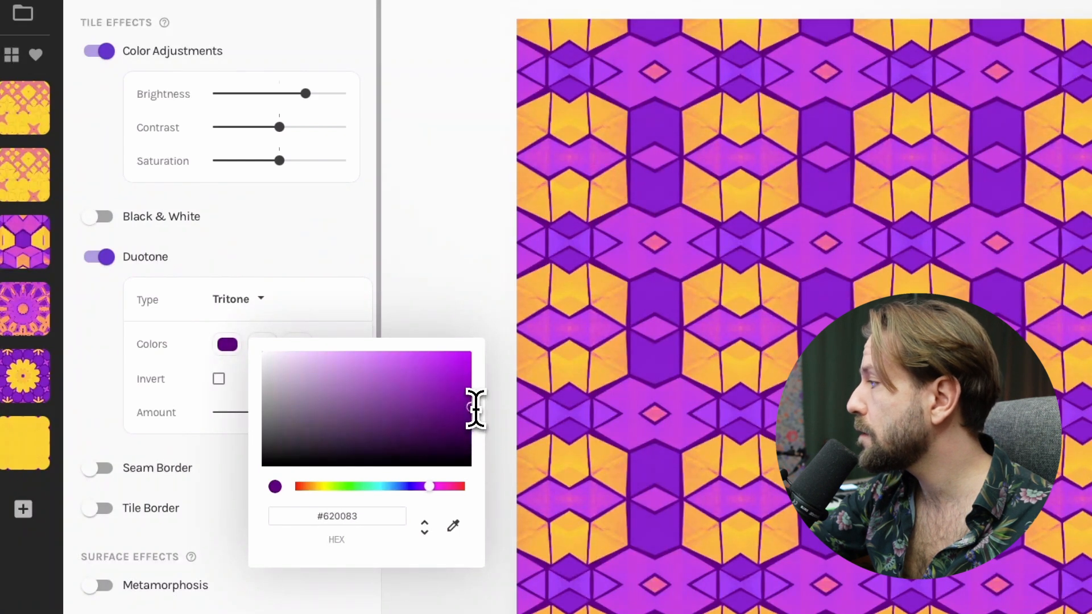
pyautogui.click(299, 254)
pyautogui.click(300, 346)
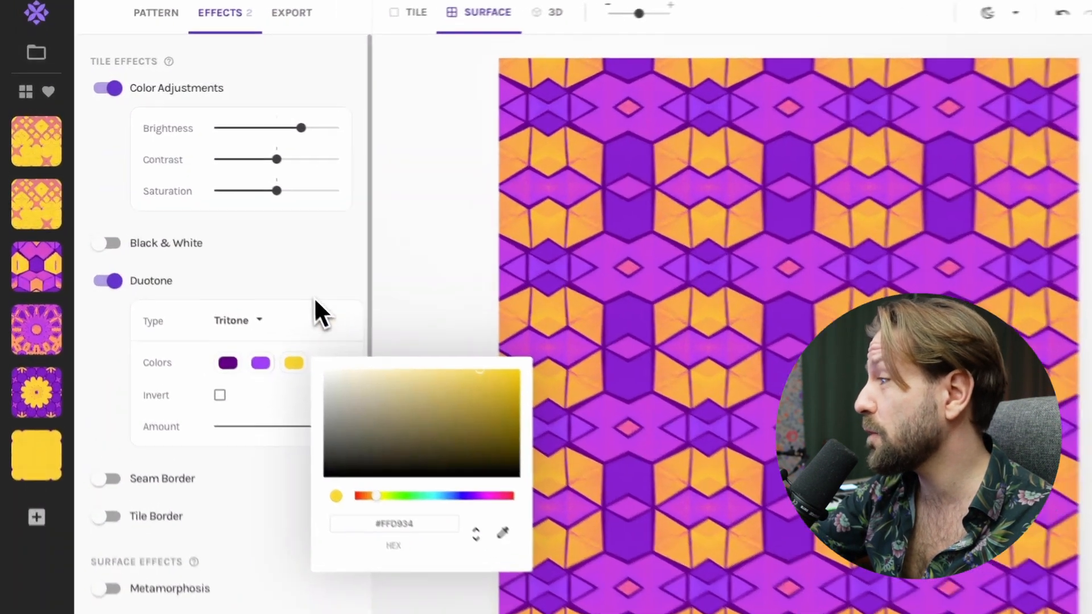
pyautogui.click(316, 301)
# Open the export settings for the Facade pattern and switch from the surface to a single tile.
pyautogui.click(296, 14)
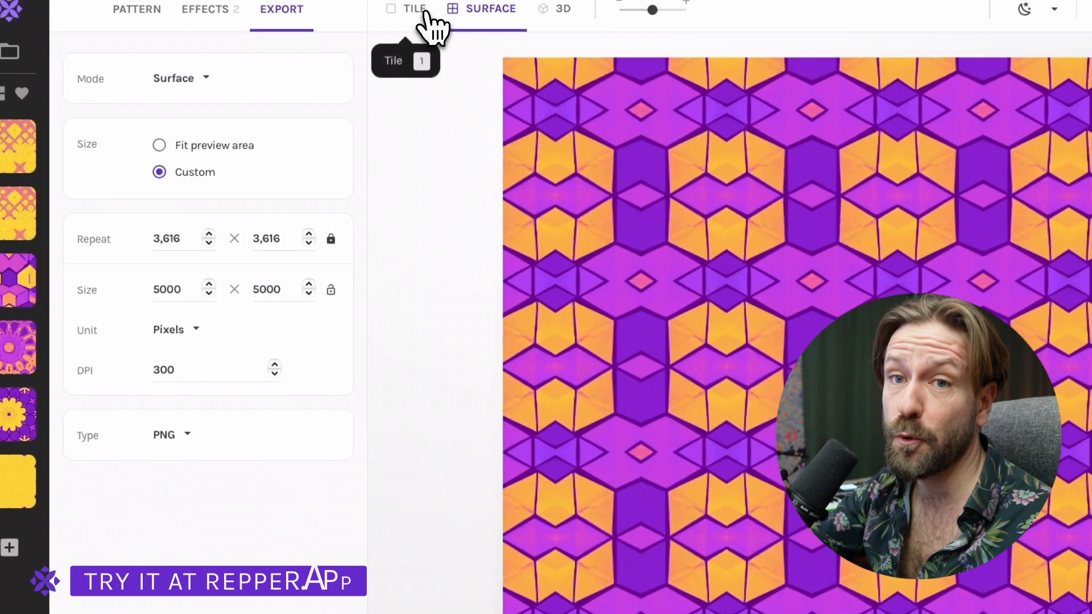
pyautogui.click(424, 12)
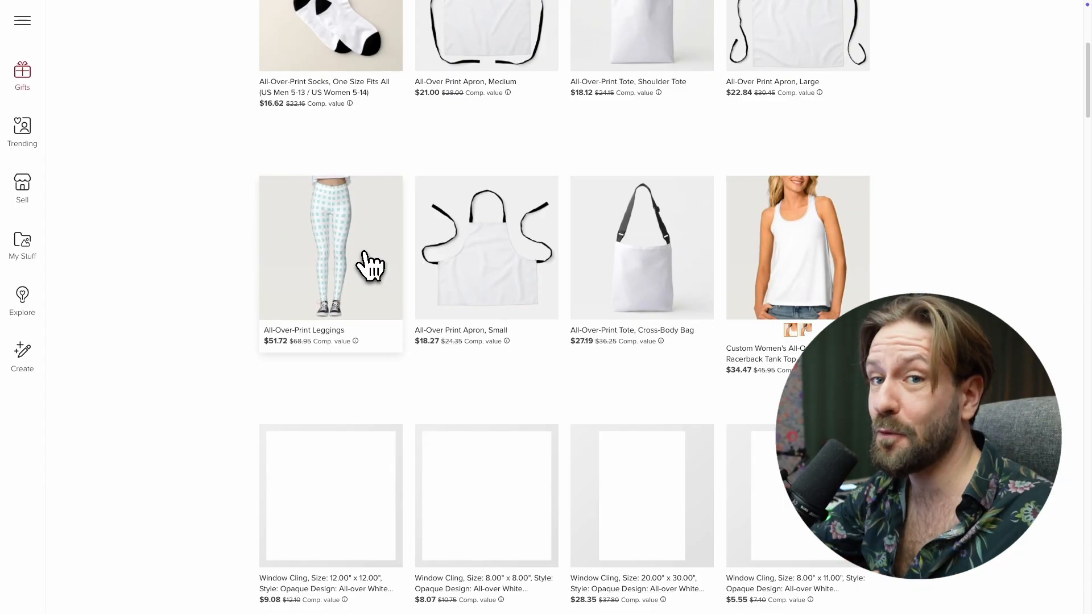
# In Zazzle, open the blank All-Over-Print Leggings for designing and upload surface_pmmLadder_tiling_5000x5000.png to them.
pyautogui.click(368, 264)
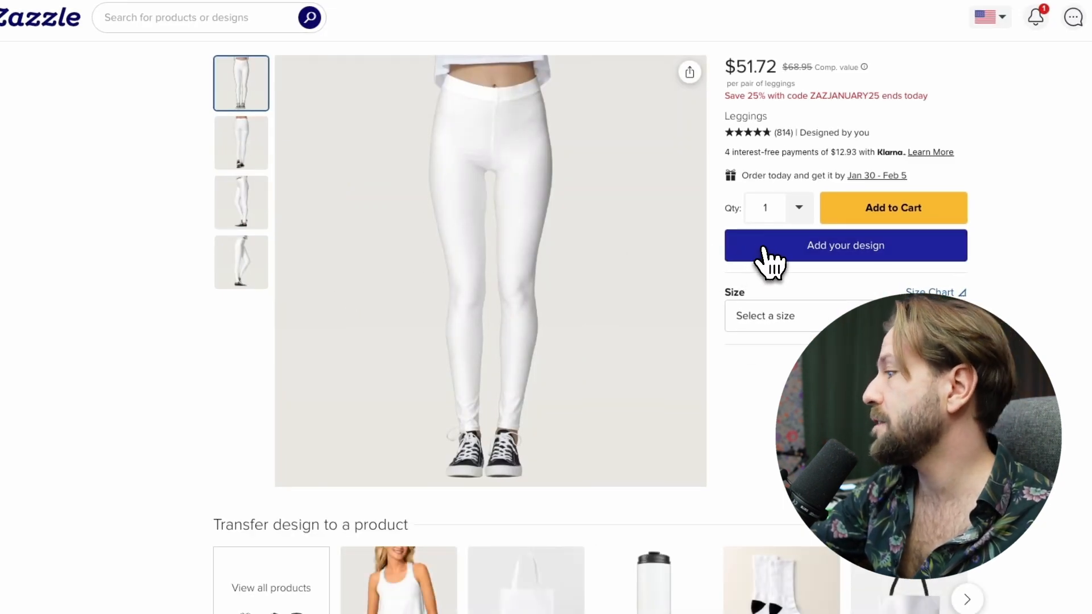
pyautogui.click(769, 261)
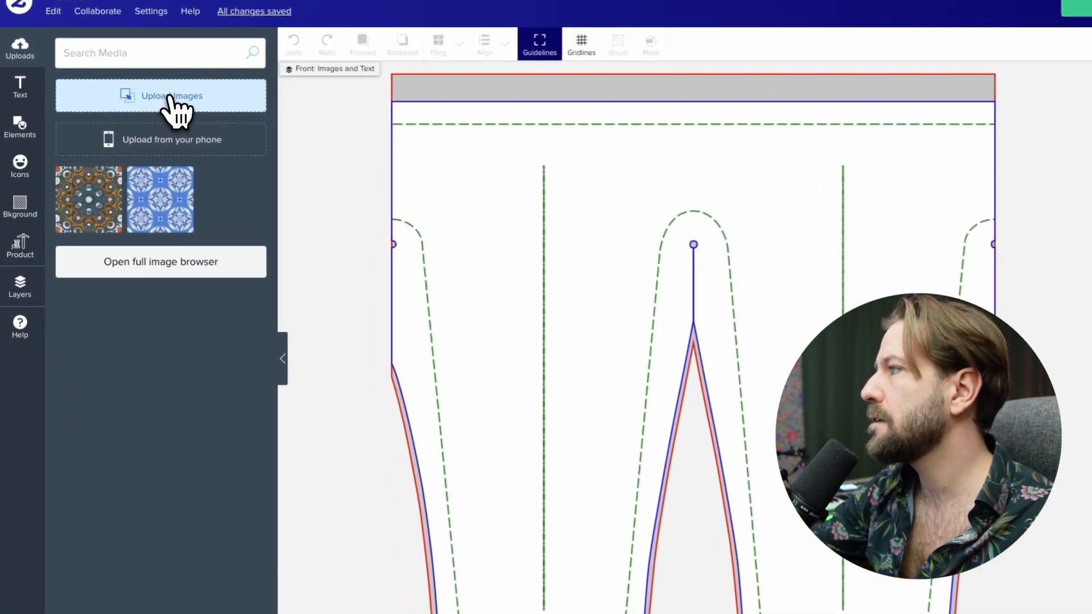
pyautogui.click(169, 97)
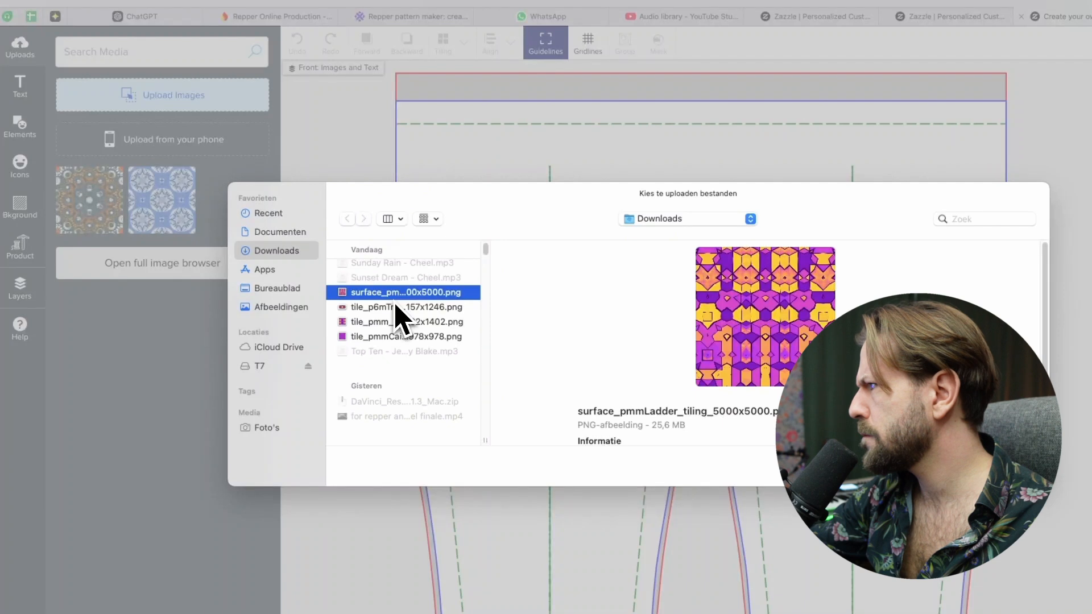
pyautogui.doubleClick(402, 293)
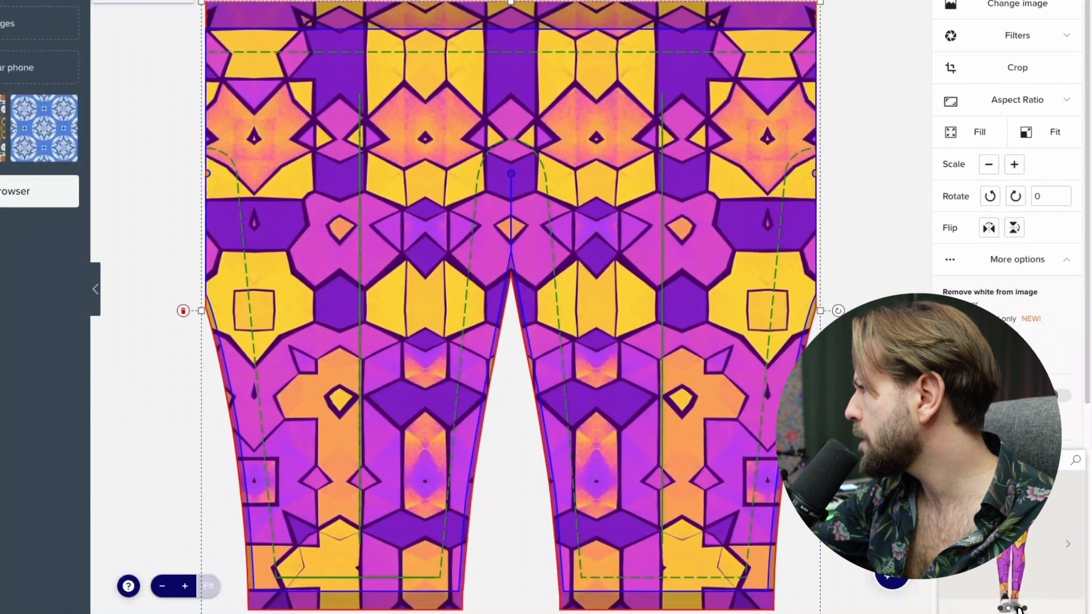
# Preview the patterned leggings full size and examine the design from the side, front and back.
pyautogui.click(1023, 609)
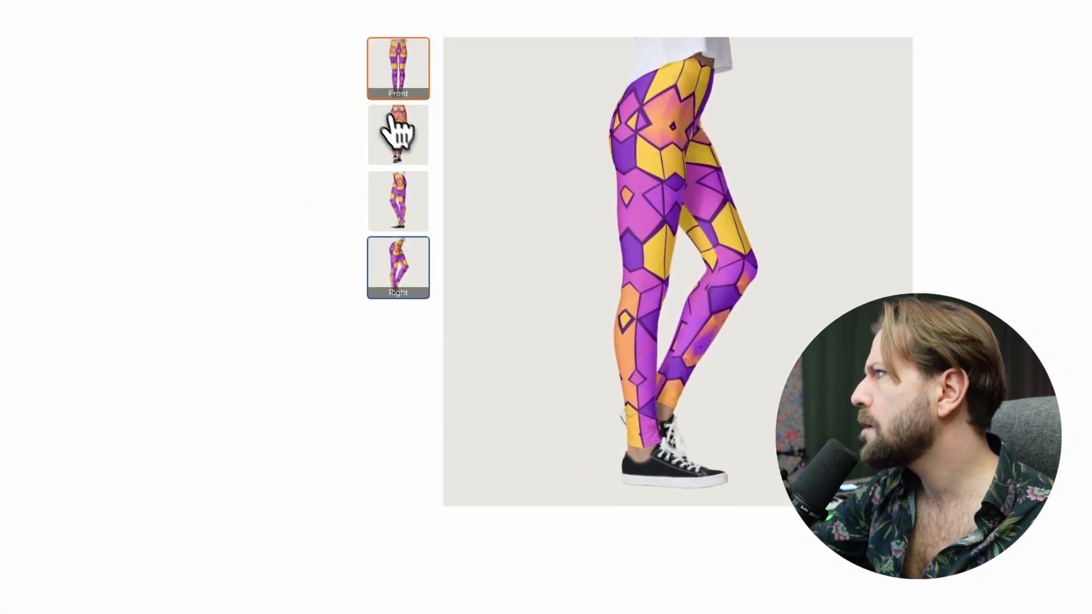
pyautogui.click(384, 95)
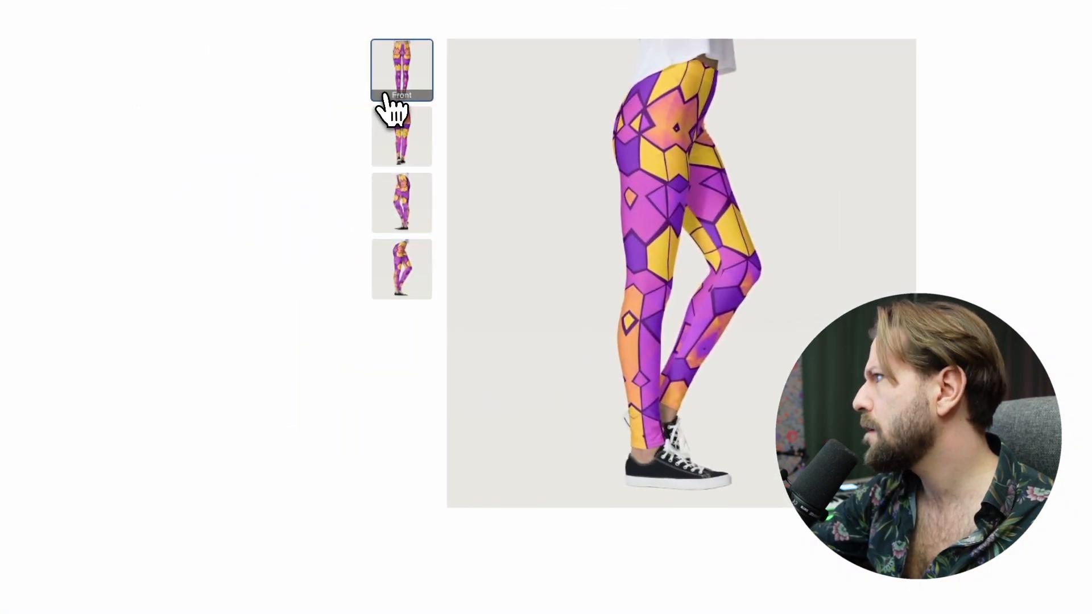
pyautogui.click(401, 138)
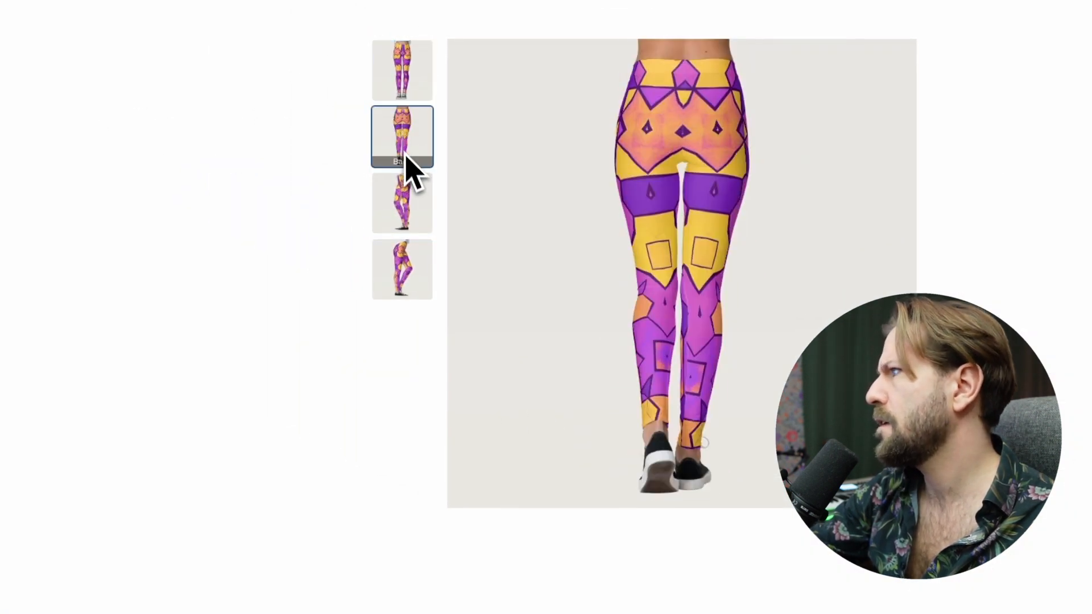
# Examine the patterned leggings preview from the left and right sides and close the preview.
pyautogui.click(409, 201)
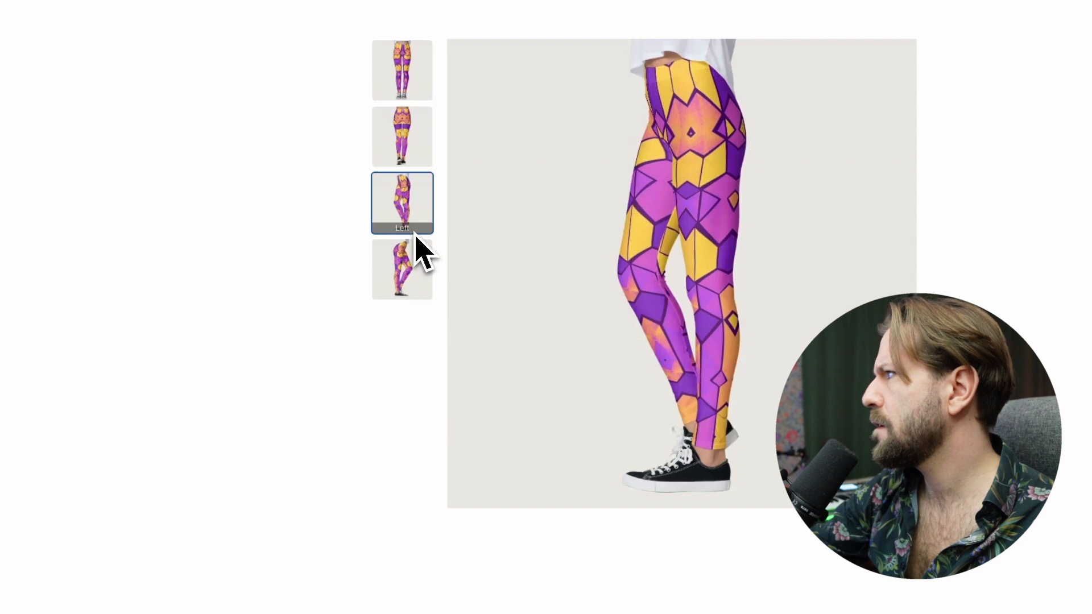
pyautogui.click(410, 256)
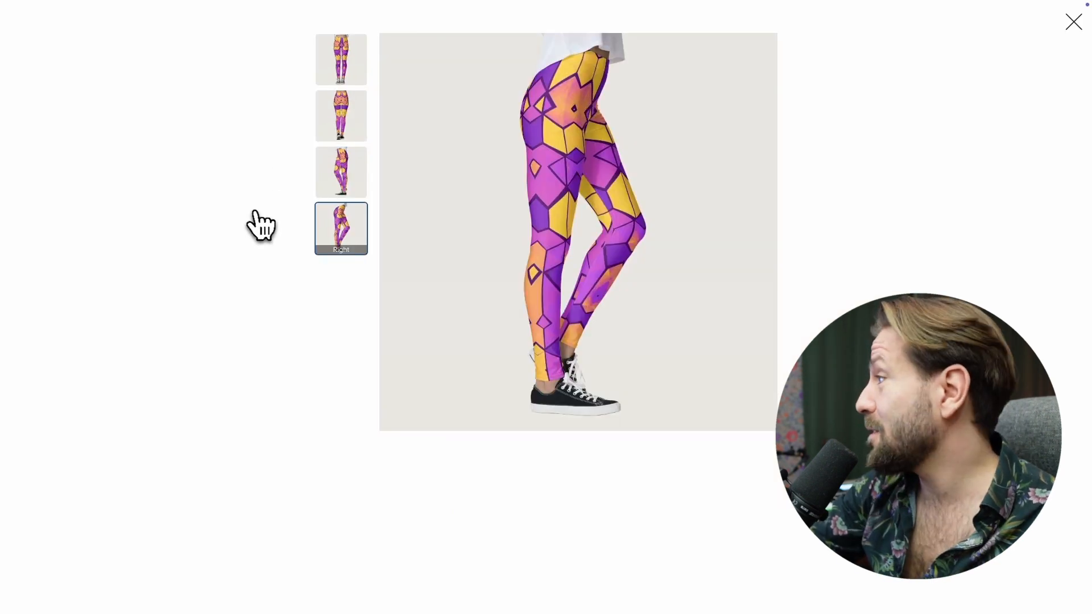
pyautogui.click(1074, 22)
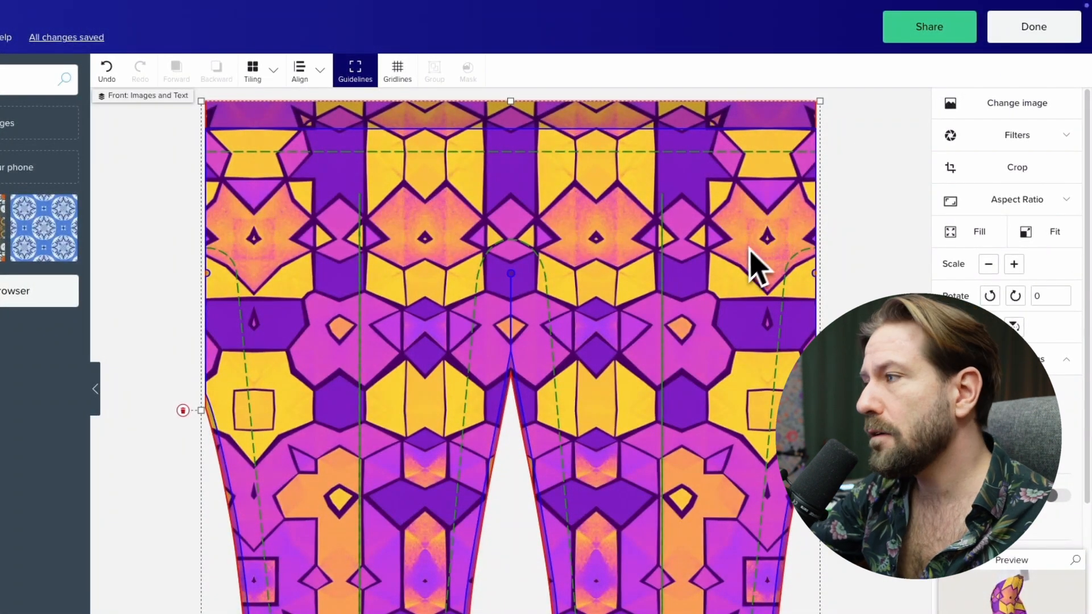
# Finish the leggings design and choose size XS (0-2) on the product page.
pyautogui.click(1032, 31)
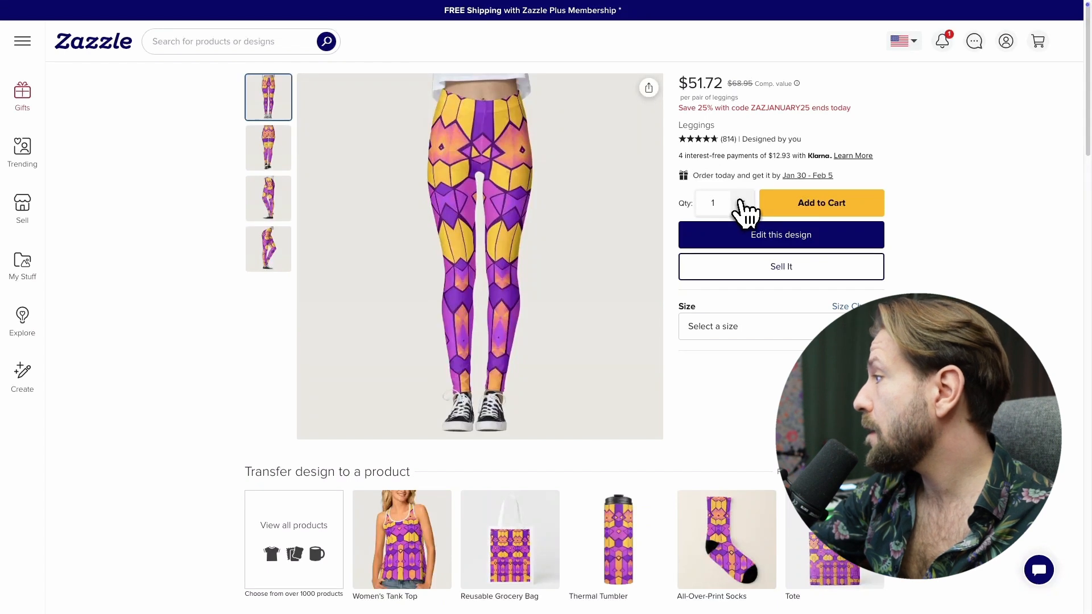
pyautogui.click(765, 324)
pyautogui.click(764, 324)
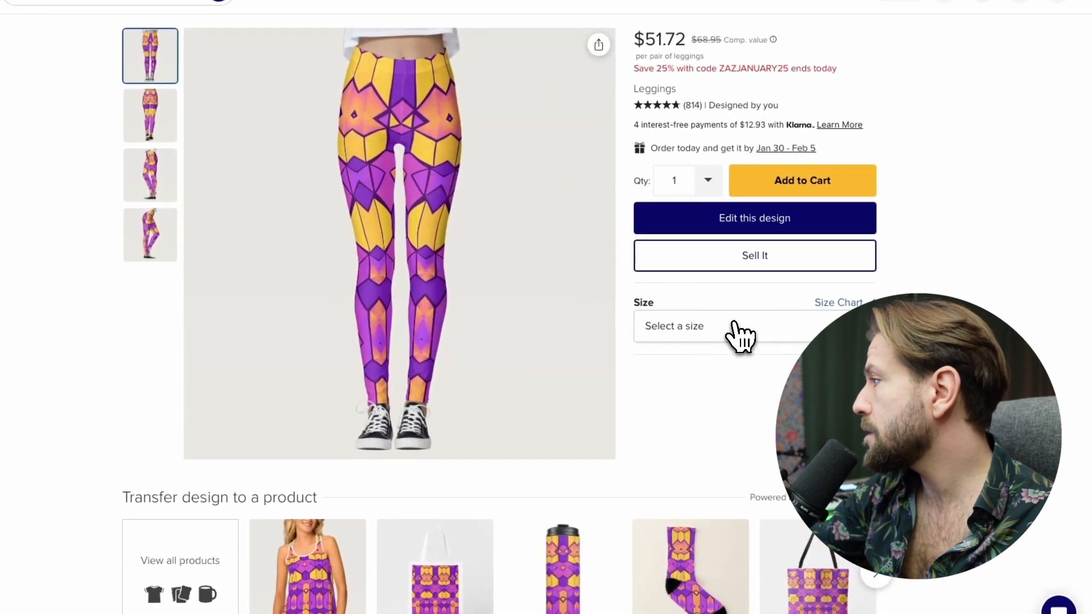
pyautogui.click(740, 335)
pyautogui.click(682, 365)
# Put the leggings up for sale, titled "Trippy Yoga Legging", in the Women's Fashion > Clothing > Leggings department.
pyautogui.scroll(-3, 313, 342)
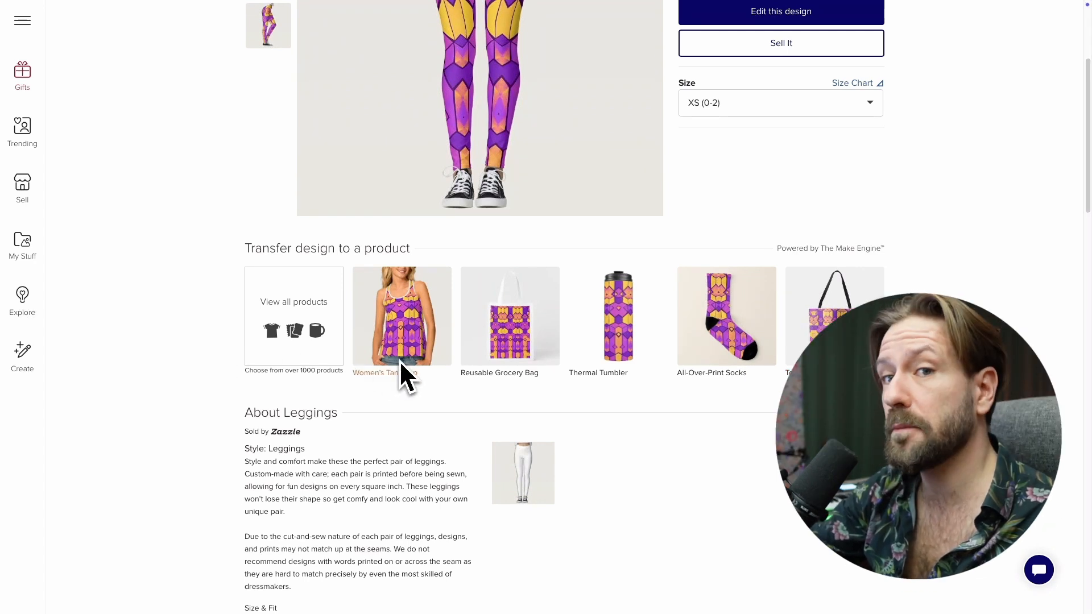
pyautogui.scroll(4, 399, 373)
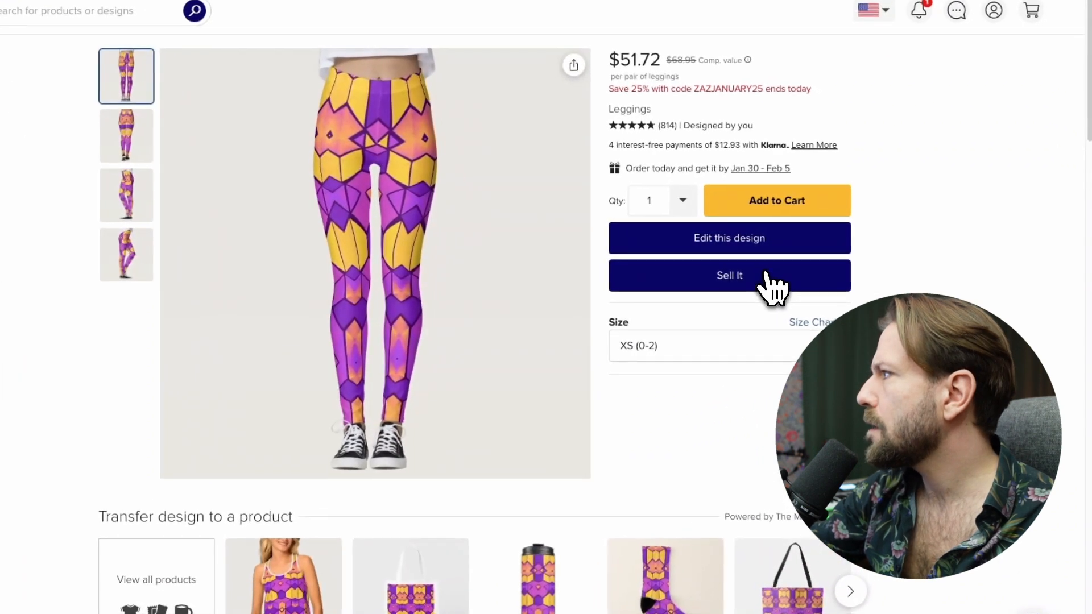
pyautogui.click(767, 276)
pyautogui.click(133, 244)
pyautogui.write('T')
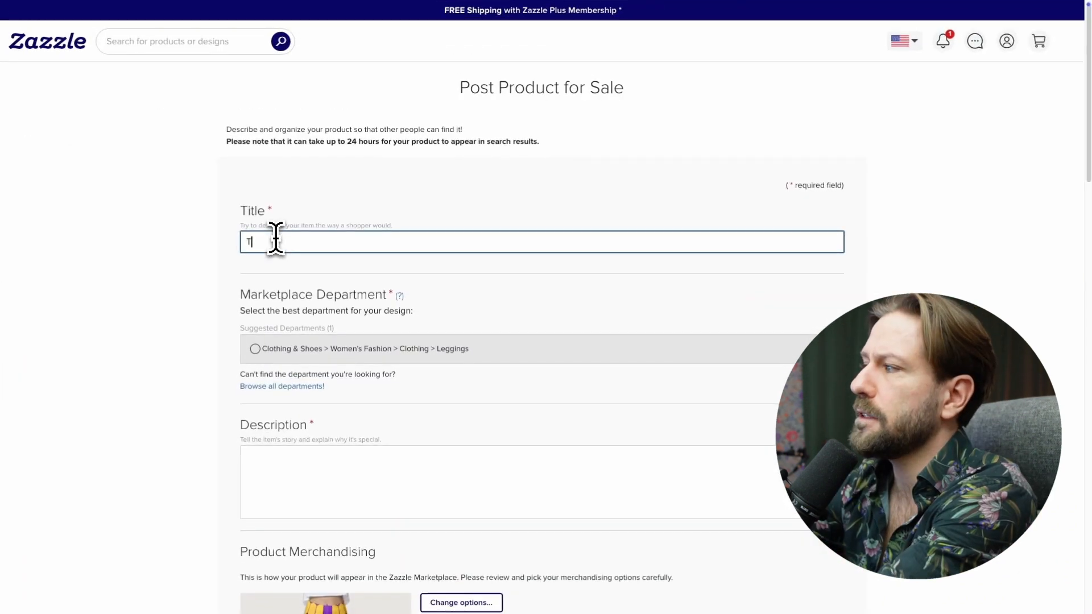
pyautogui.write('rippy')
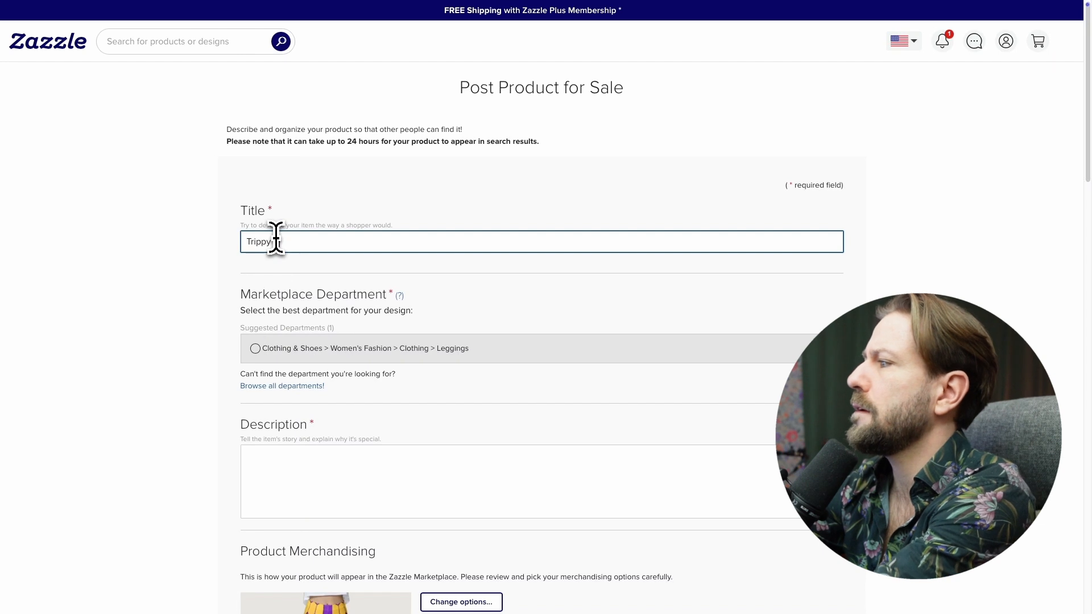
pyautogui.write(' Loga Legging')
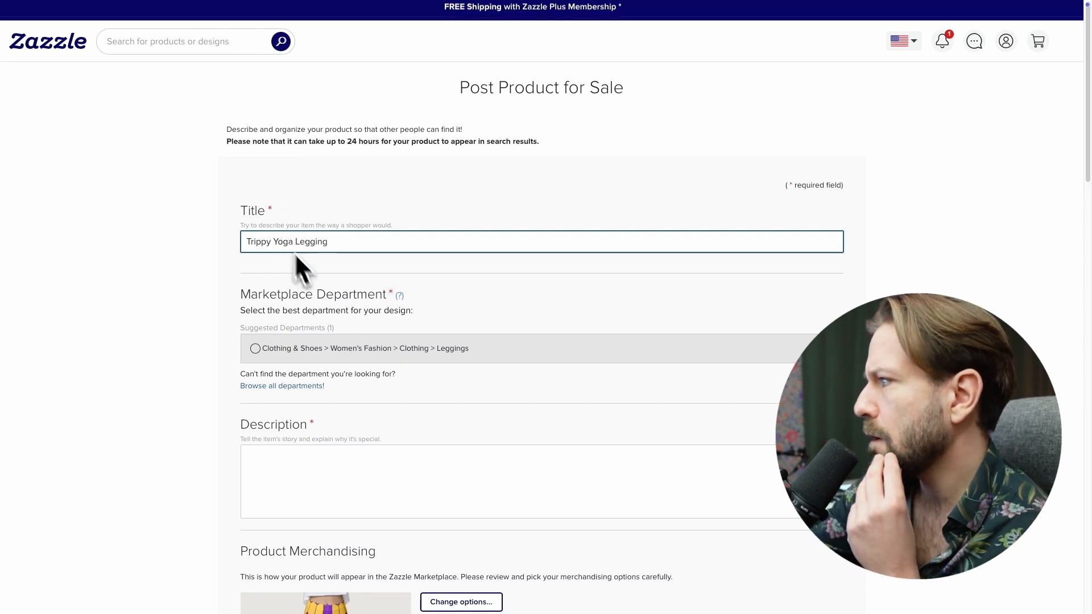
pyautogui.scroll(-1, 318, 273)
pyautogui.click(255, 309)
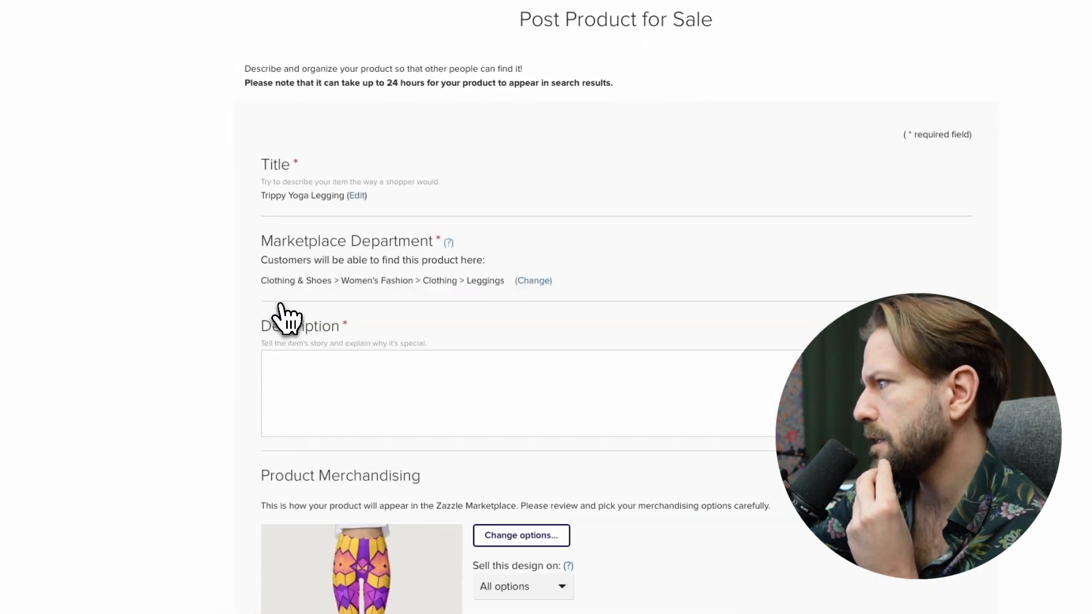
# Enter the product description "Trippy yoga legging, made using a Repper pattern".
pyautogui.click(327, 368)
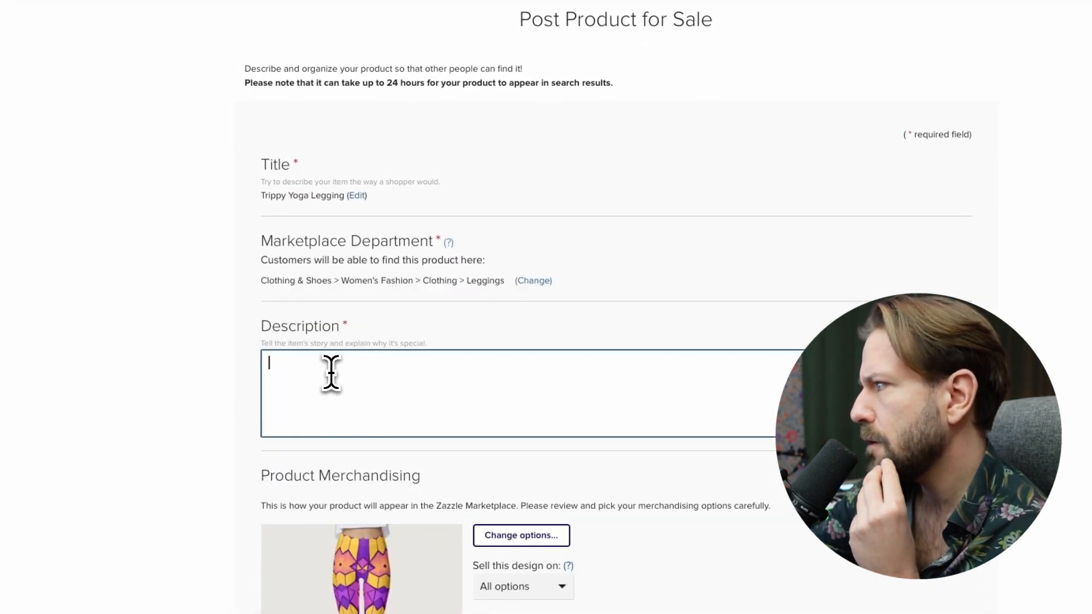
pyautogui.scroll(-1, 362, 362)
pyautogui.write('T')
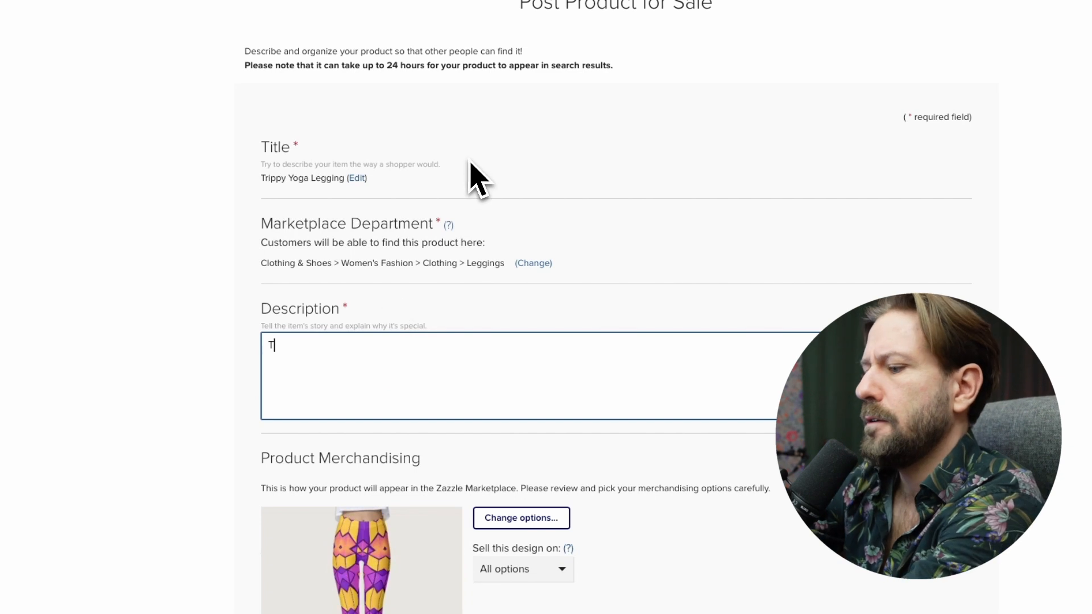
pyautogui.write('rippy yoga')
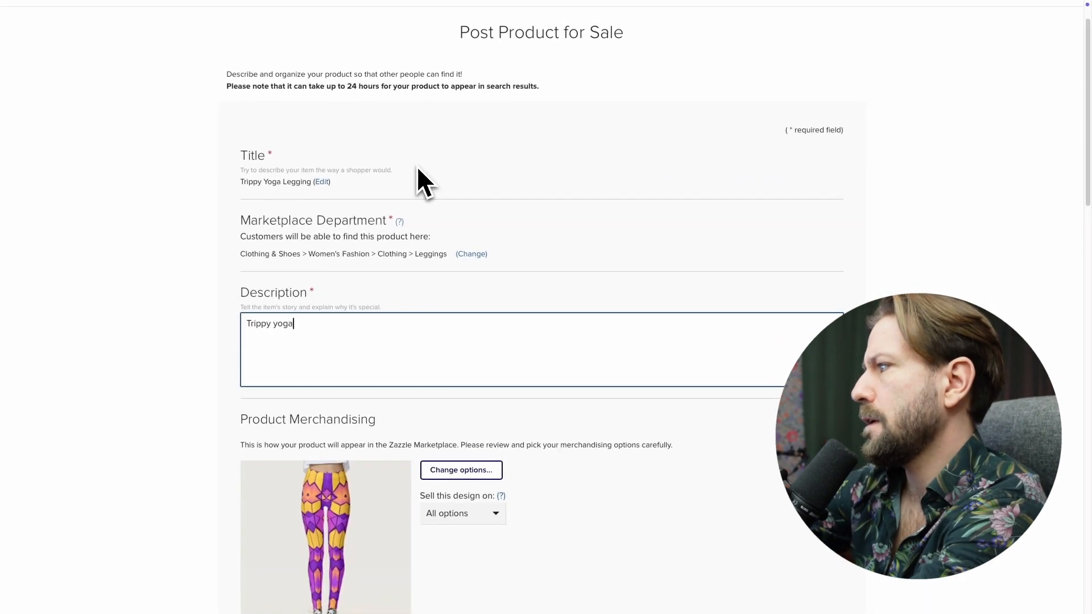
pyautogui.write(' legging, m')
pyautogui.press('BackSpace')
pyautogui.write(', ma')
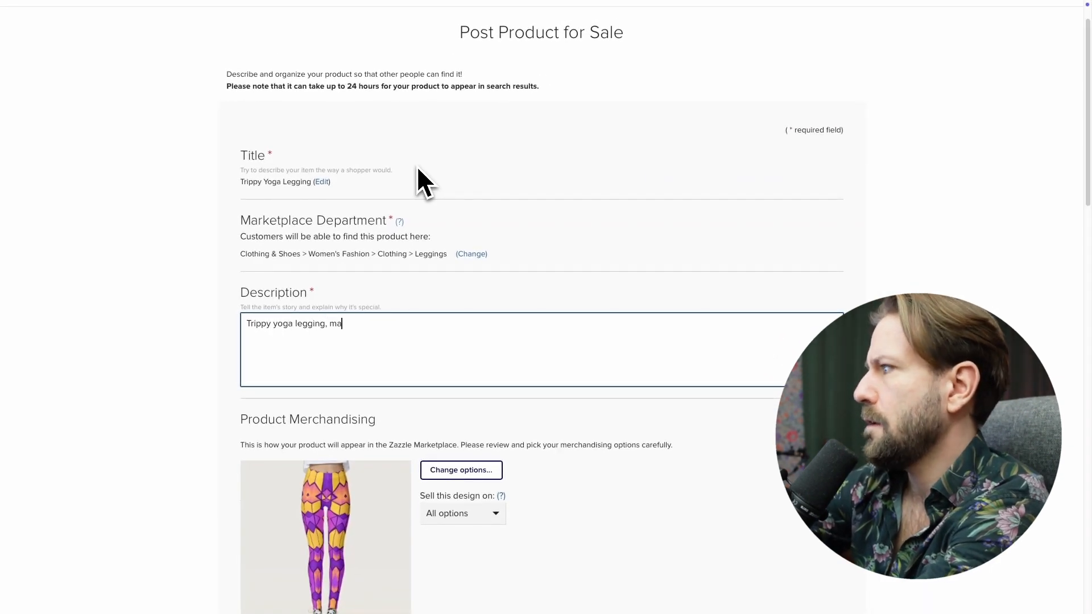
pyautogui.write('de using a R')
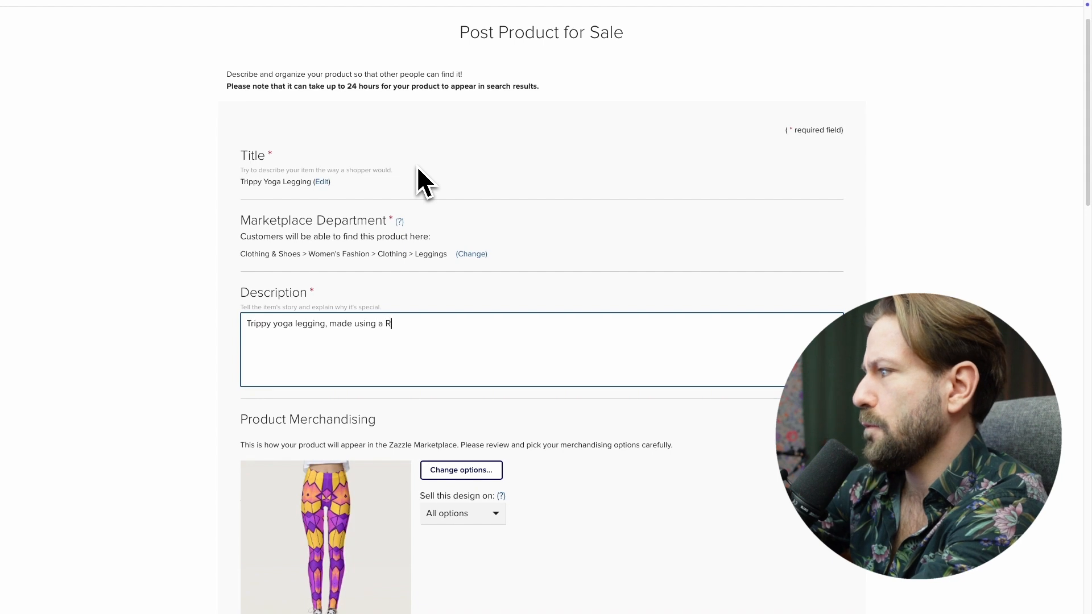
pyautogui.write('epper pattern')
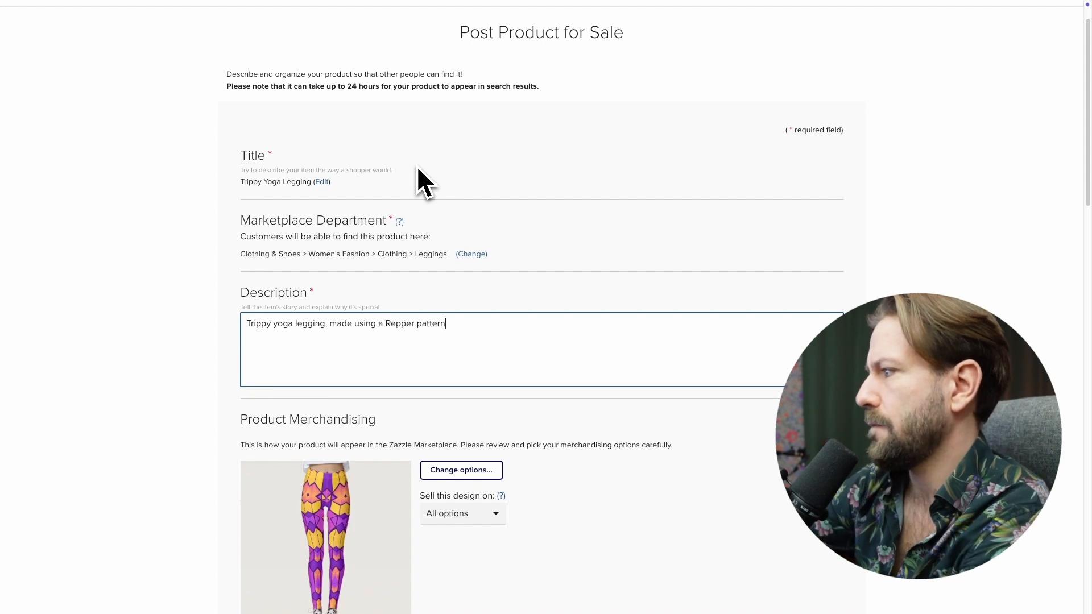
# In the product merchandising settings, choose to sell the design on all options.
pyautogui.scroll(-4, 563, 352)
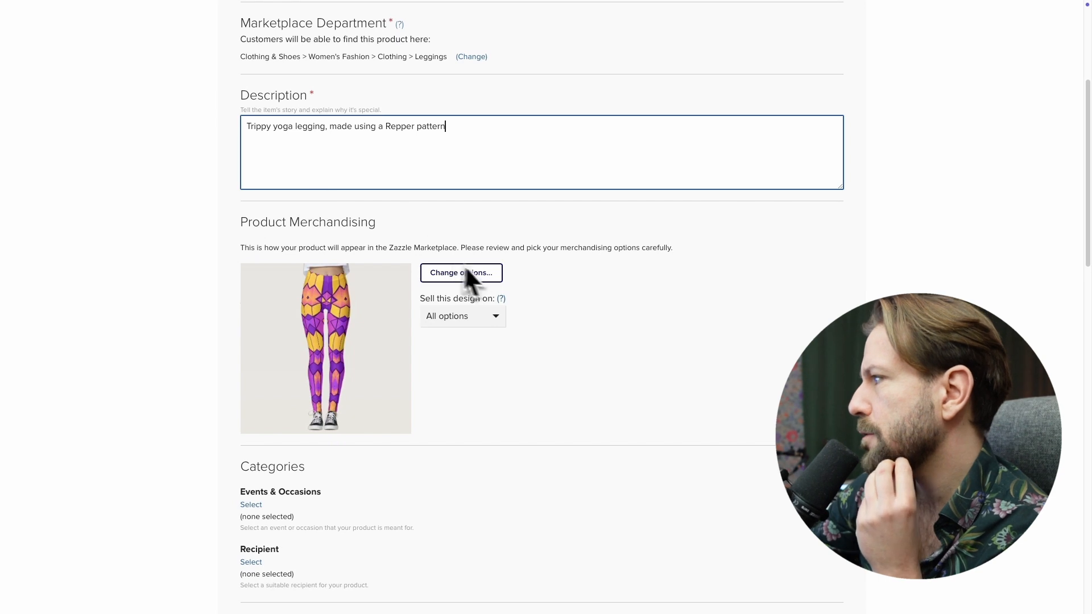
pyautogui.click(489, 326)
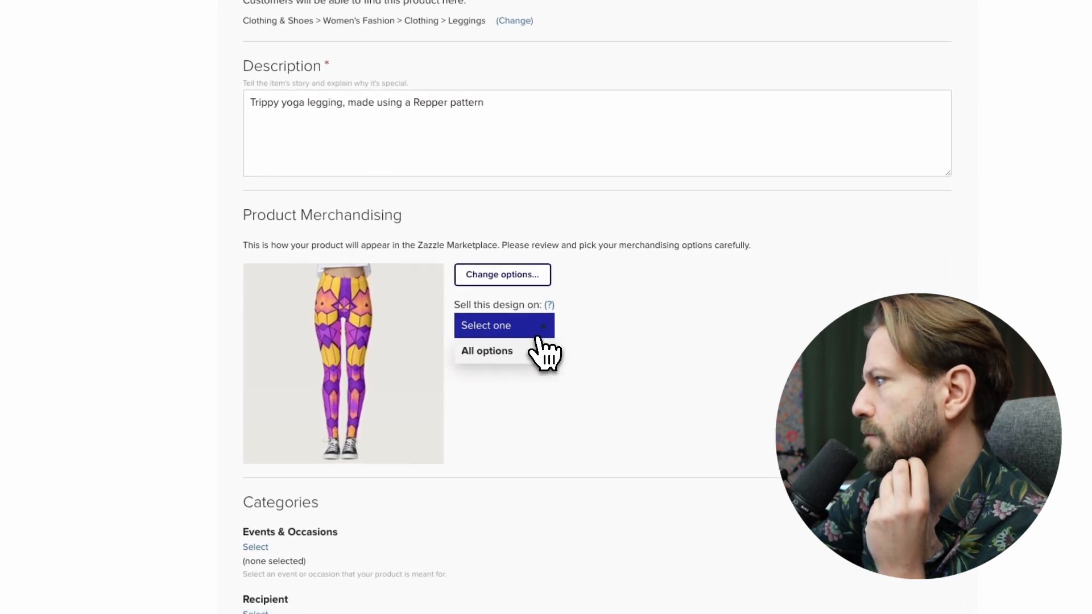
pyautogui.click(491, 335)
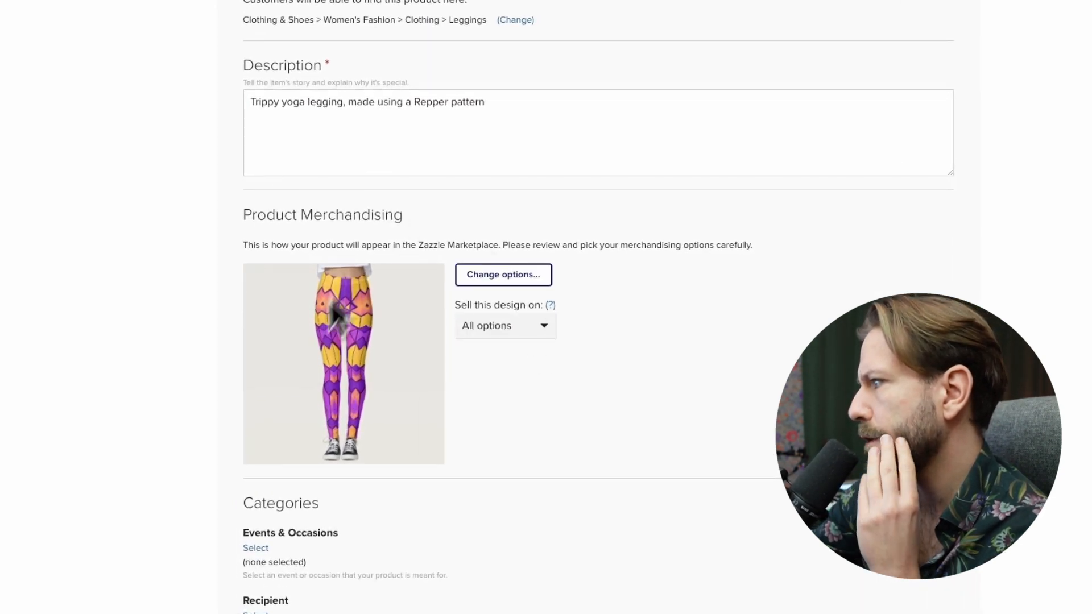
# Add the product tags yoga, legging, purple, yellow, orange, trippy and spicy.
pyautogui.scroll(-5, 398, 341)
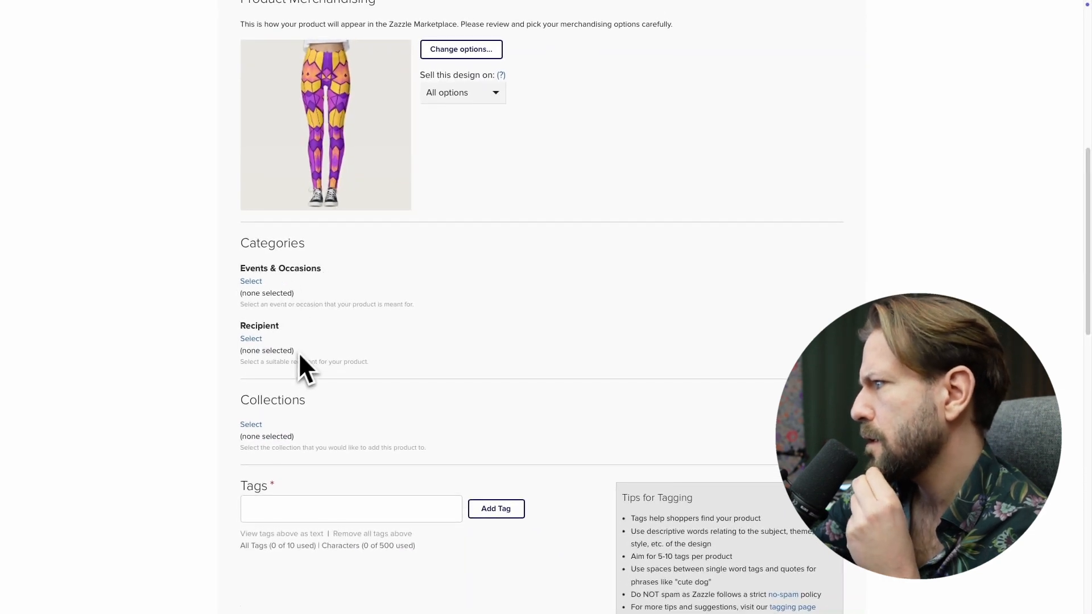
pyautogui.scroll(-5, 307, 350)
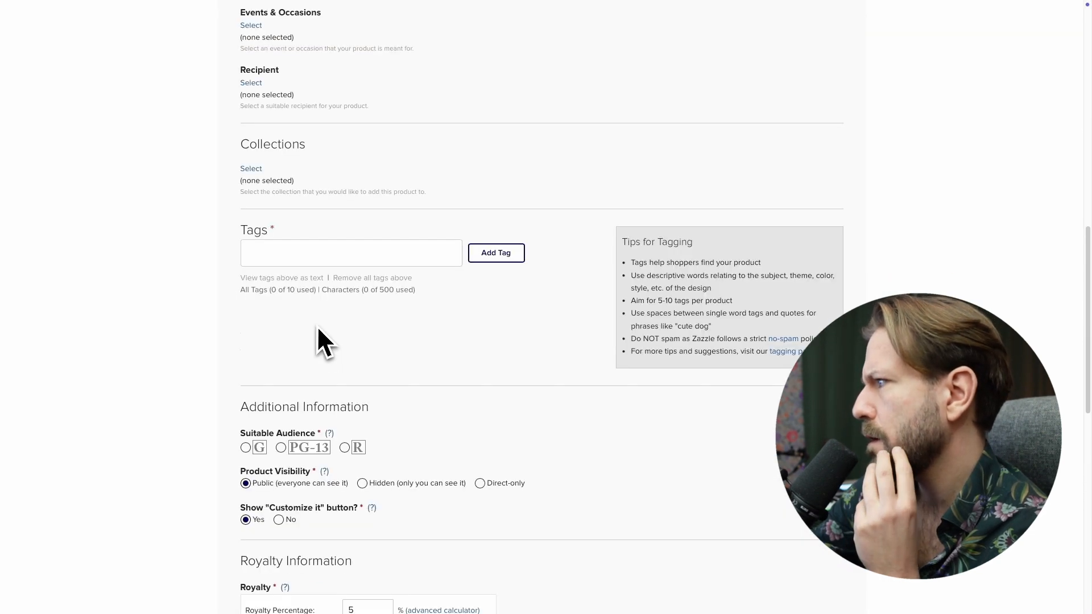
pyautogui.click(320, 265)
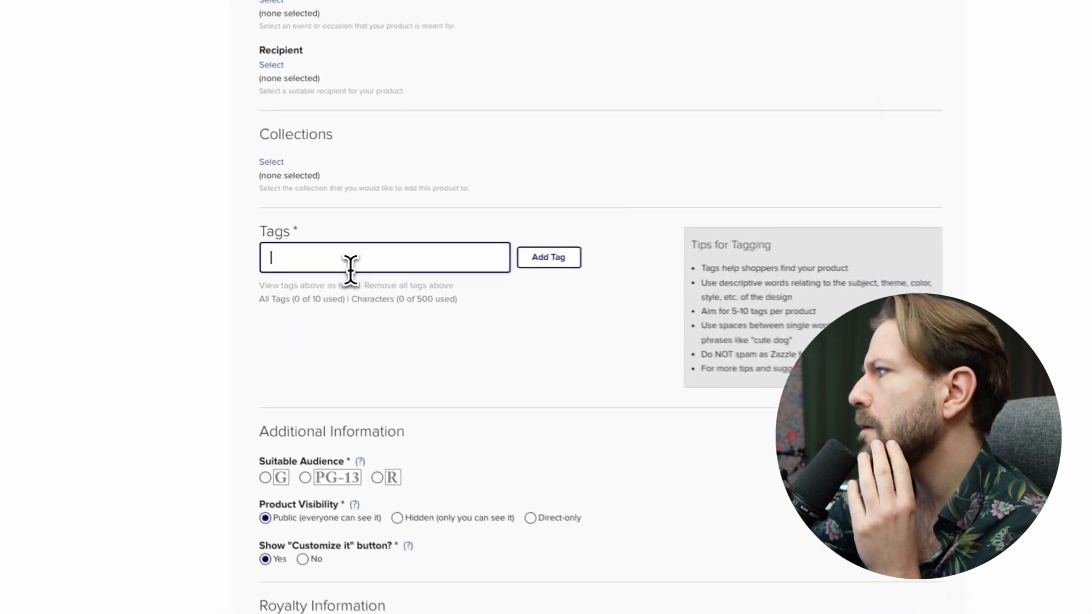
pyautogui.write('Yoga, ')
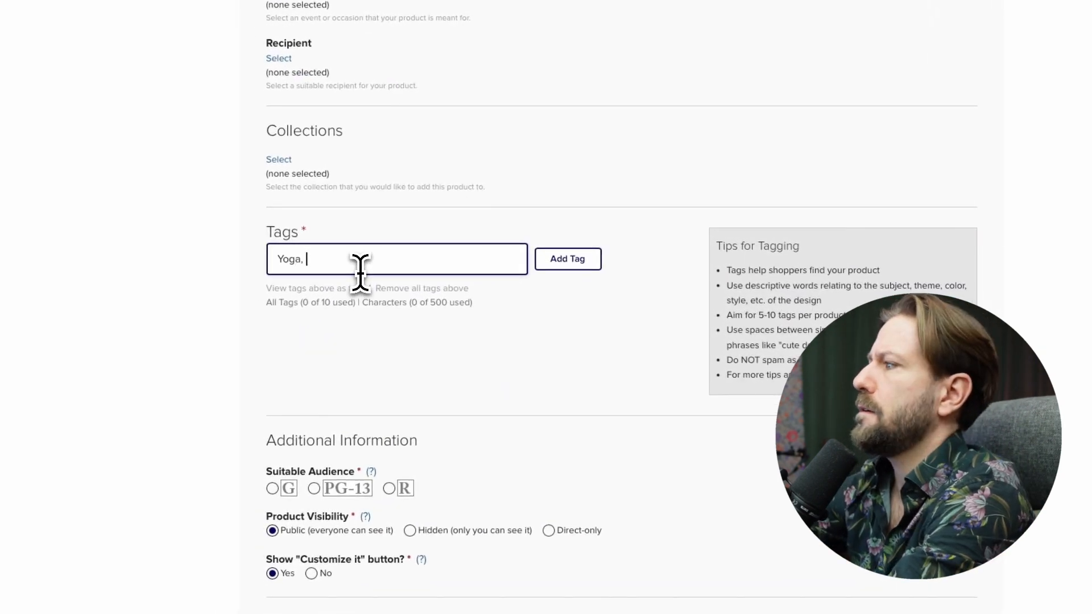
pyautogui.write('legging, purple, yellow, orange, trippy, spacy')
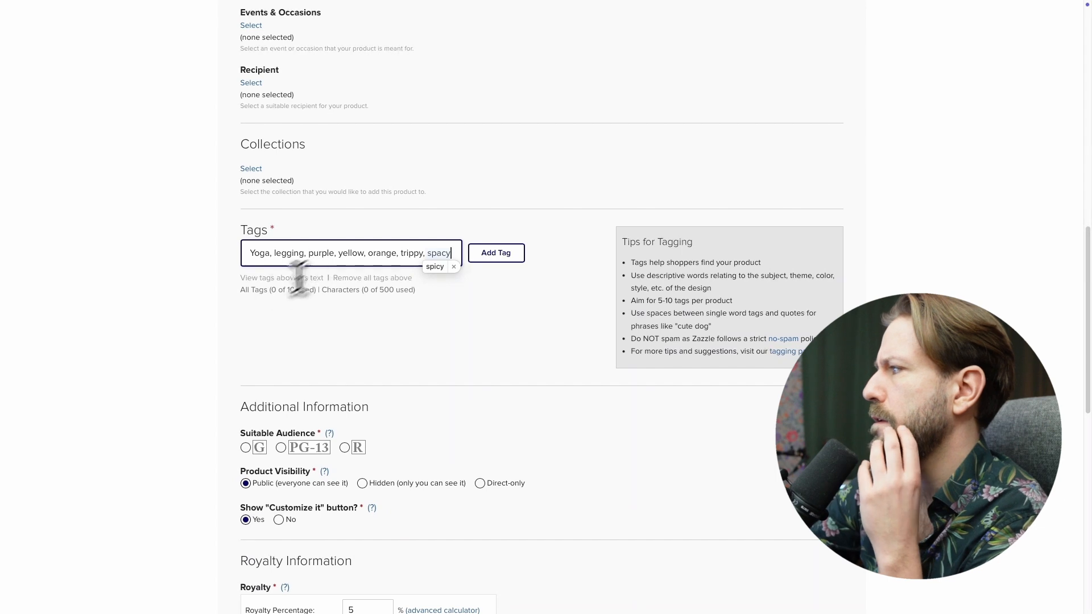
pyautogui.click(480, 254)
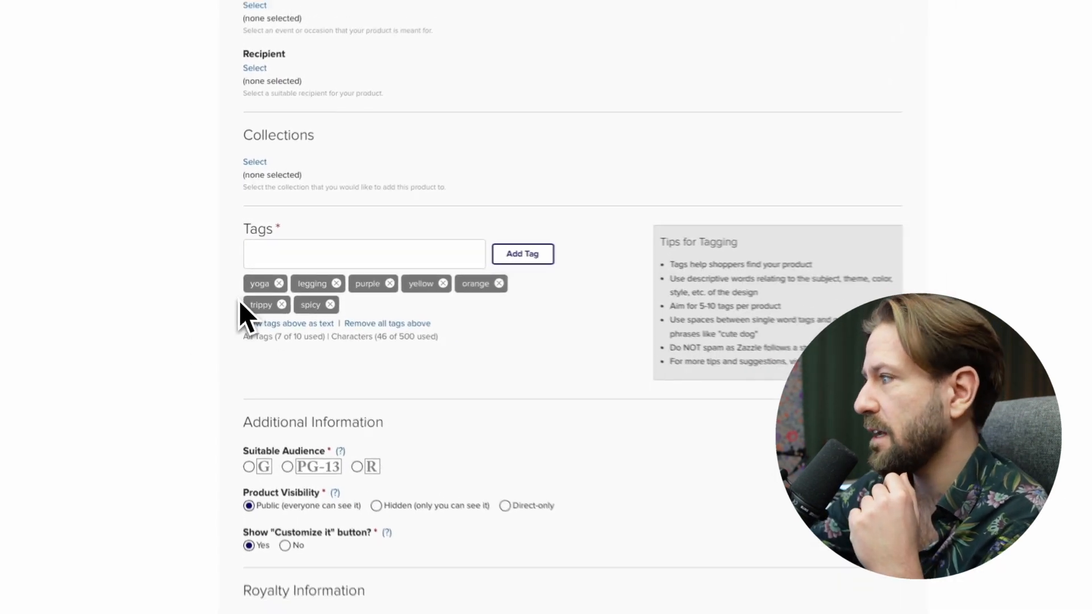
# Keep the product publicly visible and set the "Customize it" button option to No.
pyautogui.scroll(-4, 398, 329)
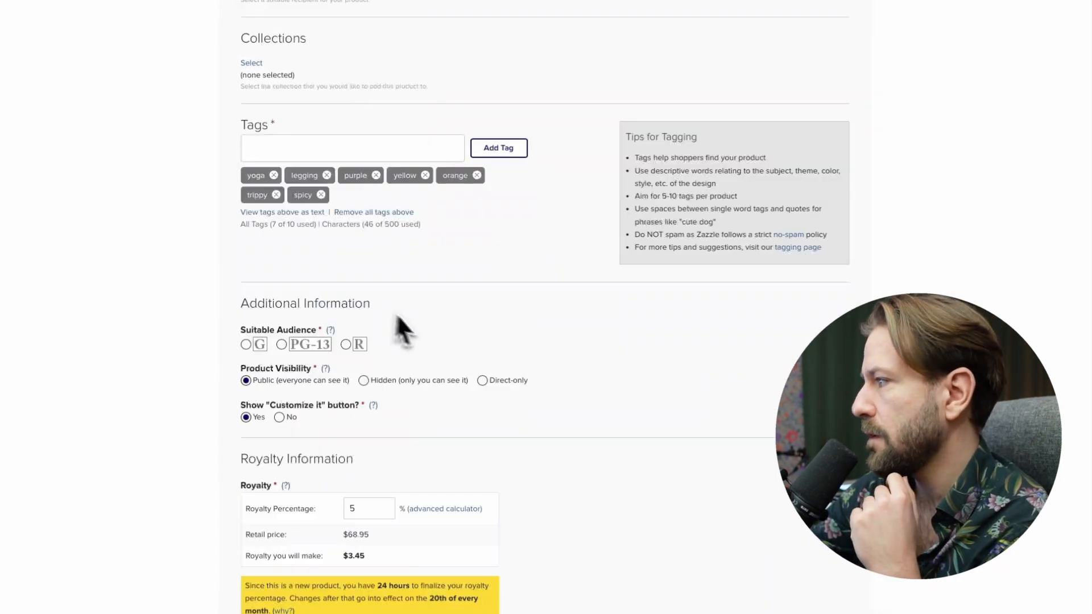
pyautogui.click(357, 221)
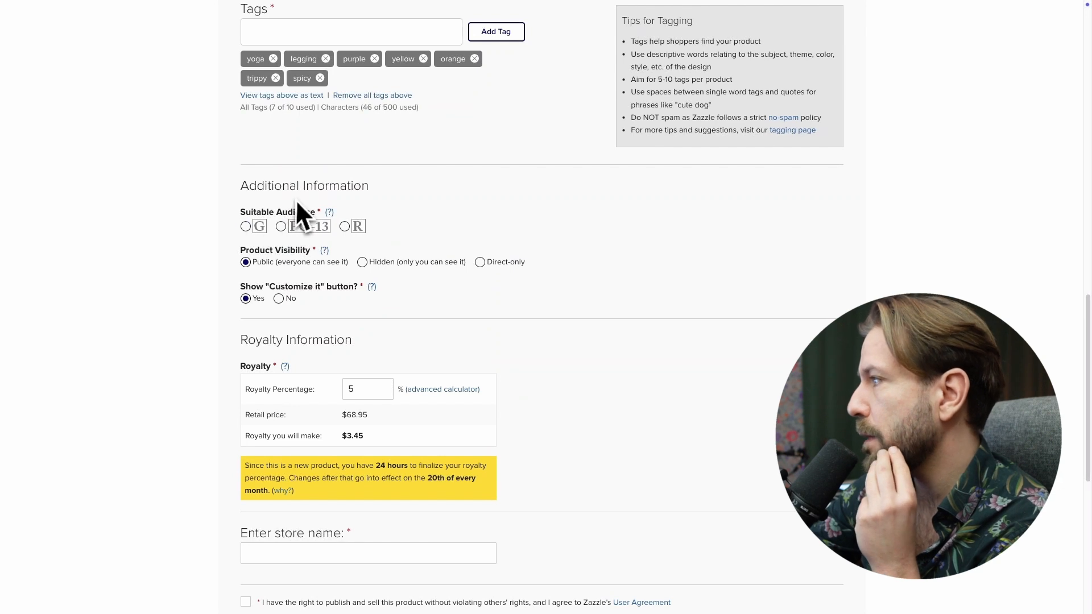
pyautogui.click(245, 262)
pyautogui.click(278, 298)
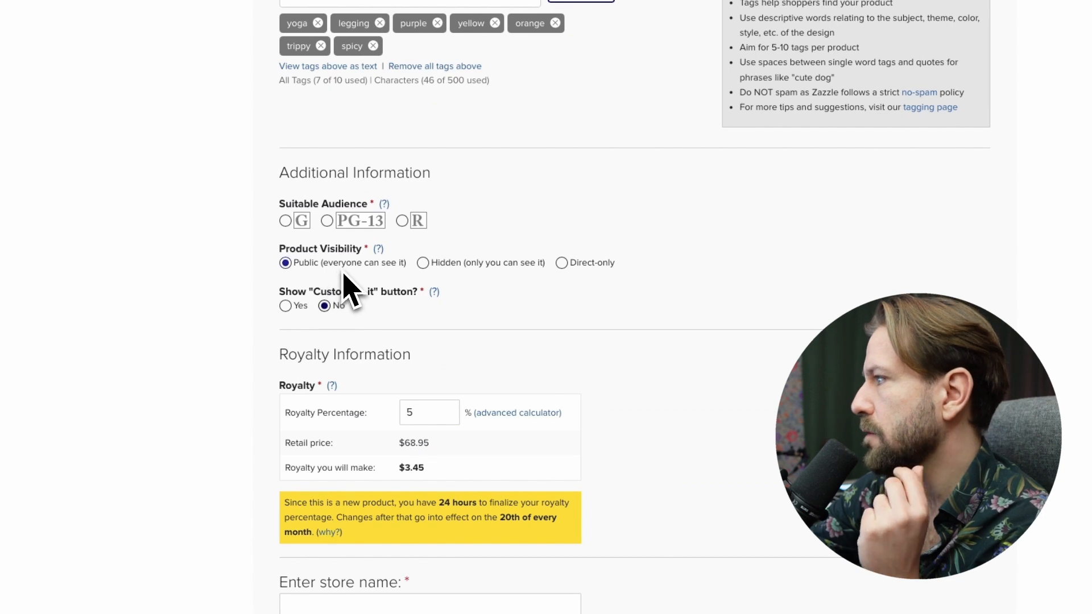
# Set the suitable audience to G and check the maturity rating guidelines for it.
pyautogui.click(286, 221)
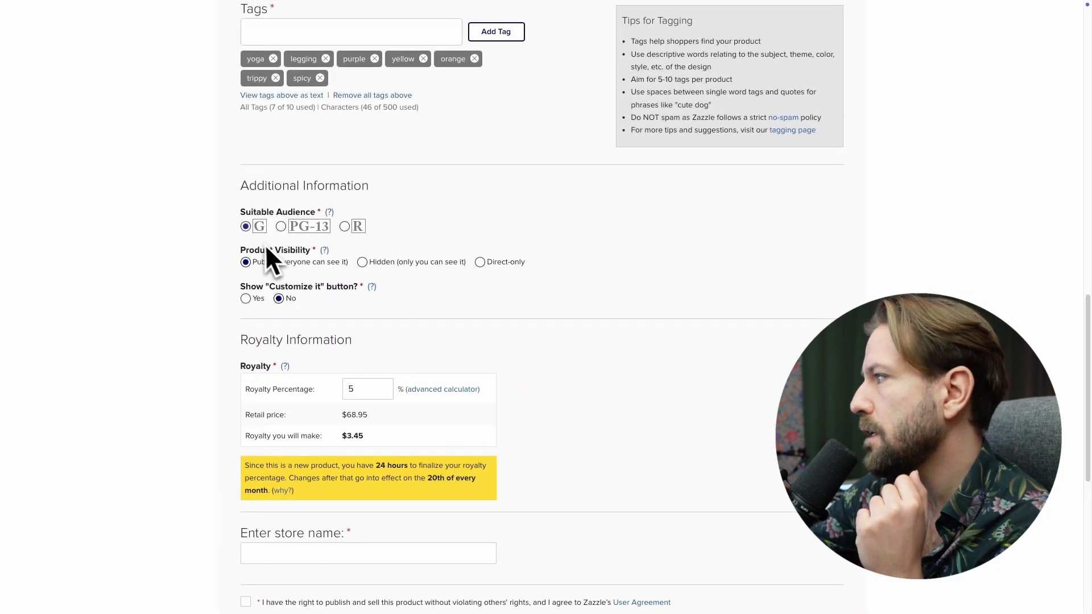
pyautogui.click(245, 226)
pyautogui.click(329, 212)
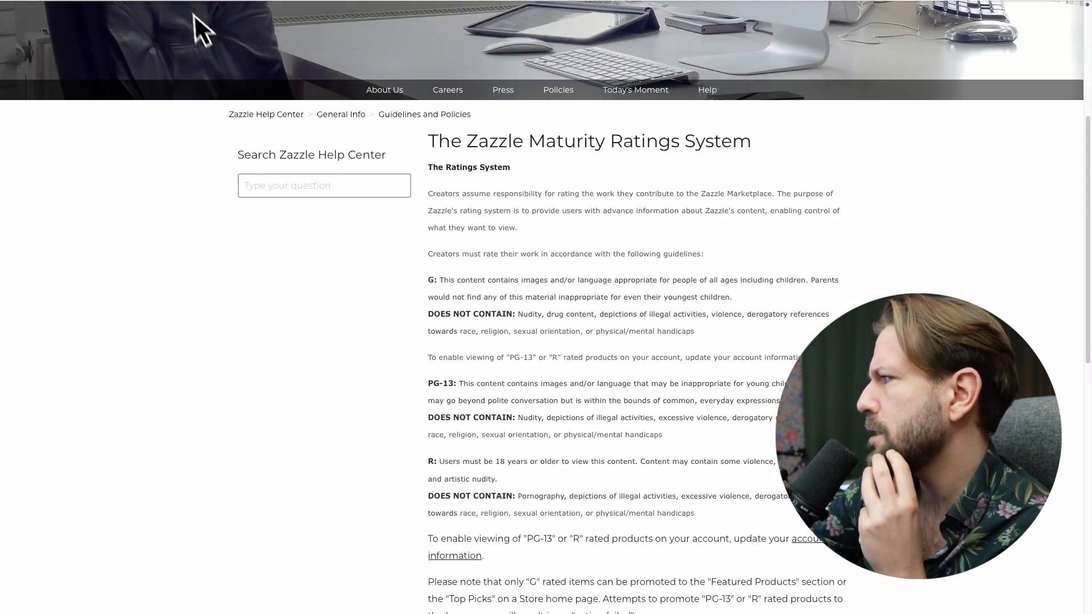
pyautogui.moveTo(171, 19)
pyautogui.click(113, 21)
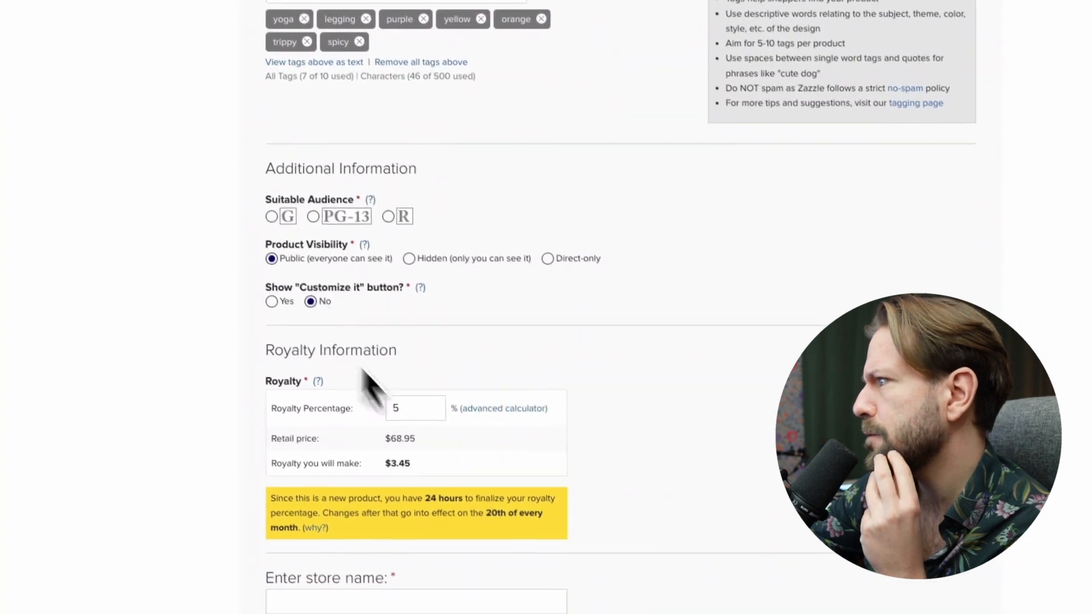
# Set the leggings' royalty percentage to 10%.
pyautogui.scroll(-3, 472, 352)
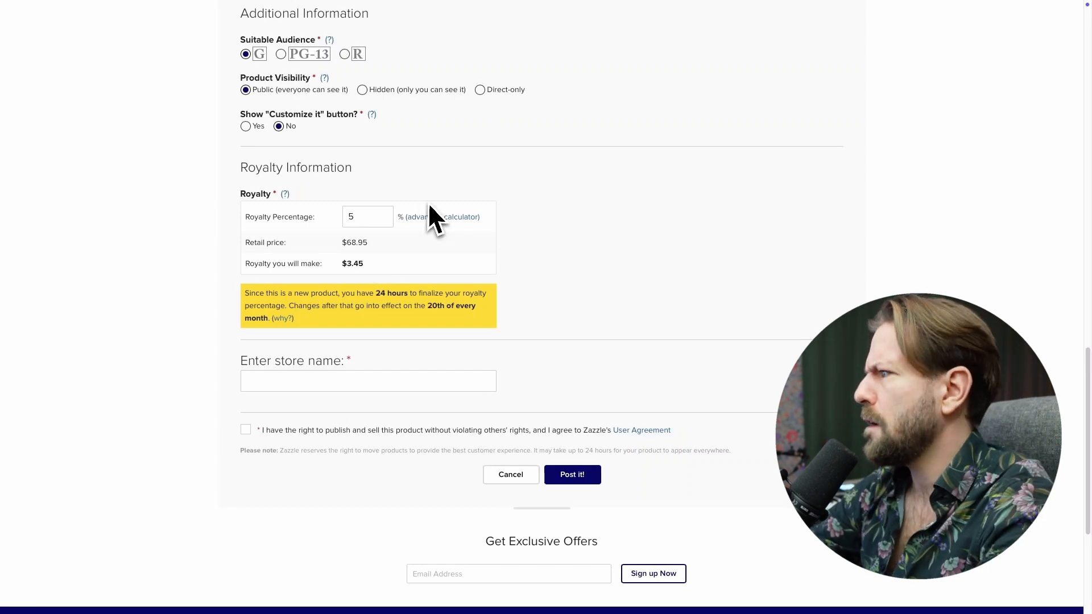
pyautogui.click(365, 216)
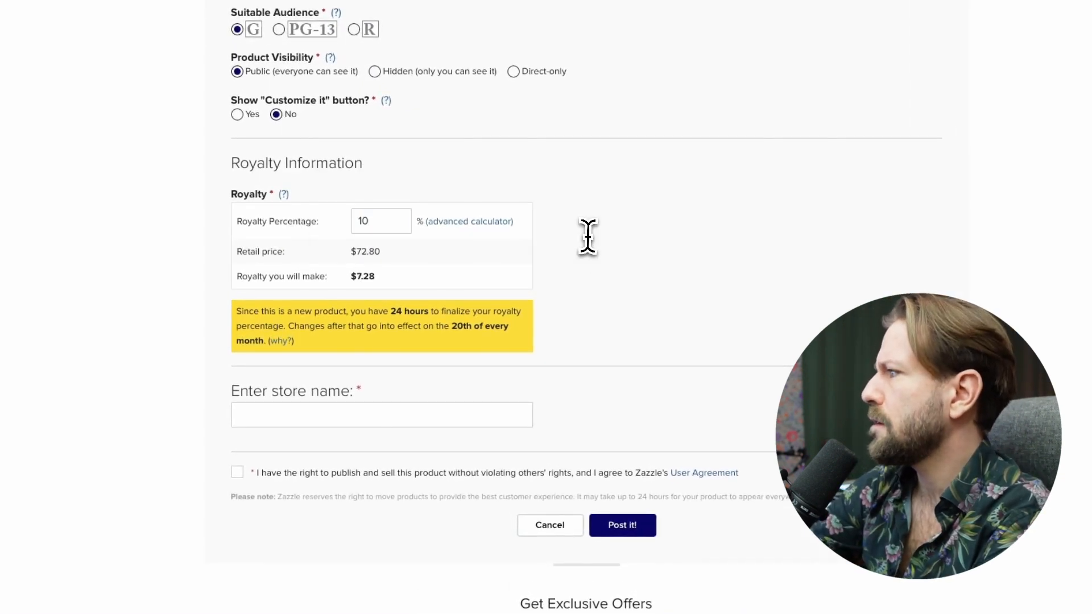
pyautogui.rightClick(373, 279)
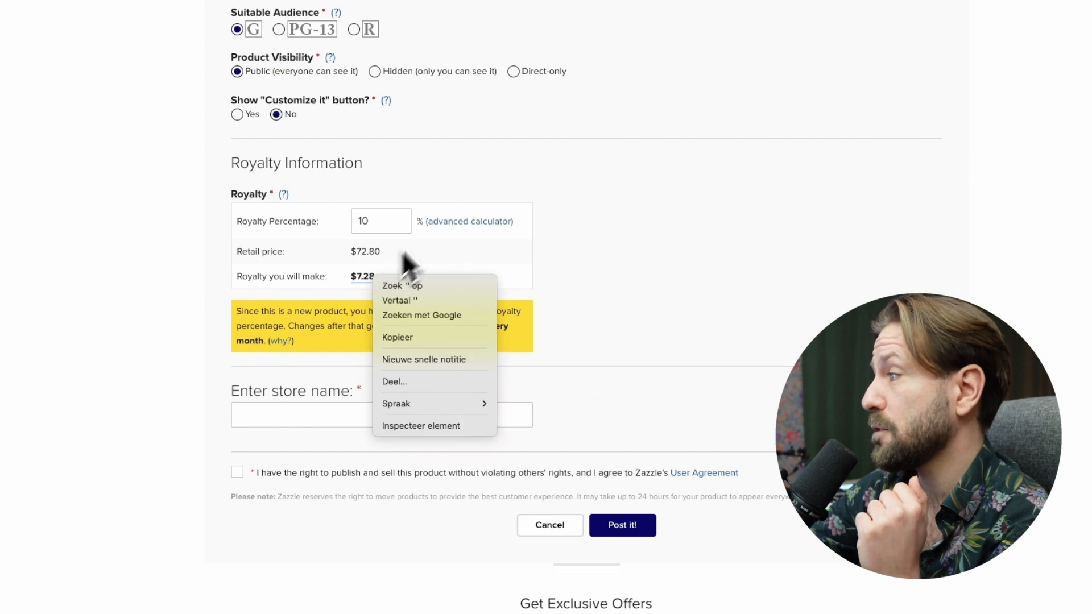
# Name the new Zazzle store "Repper".
pyautogui.click(445, 228)
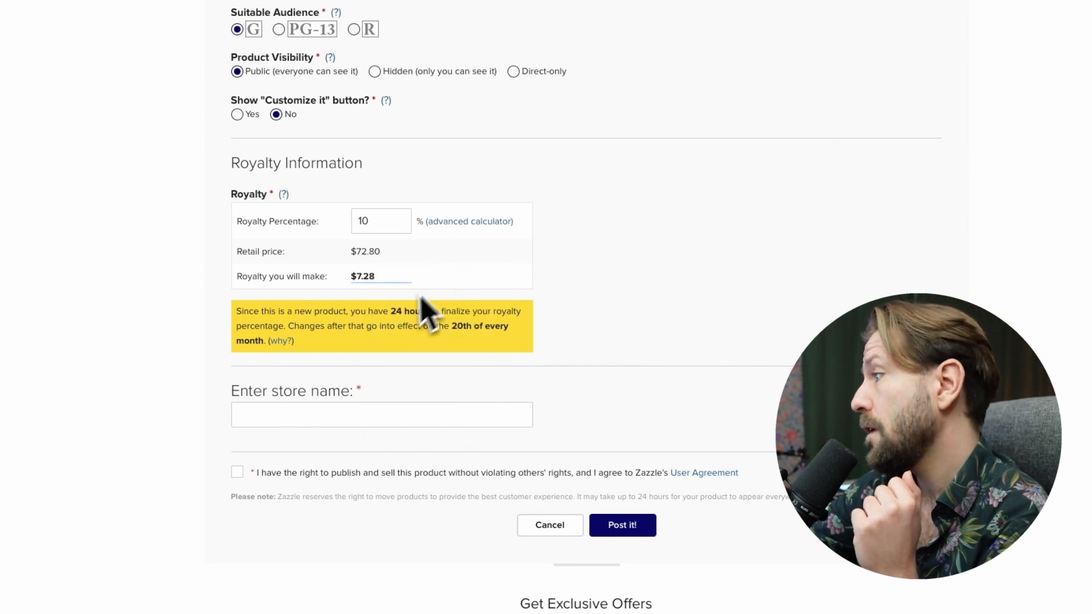
pyautogui.click(301, 401)
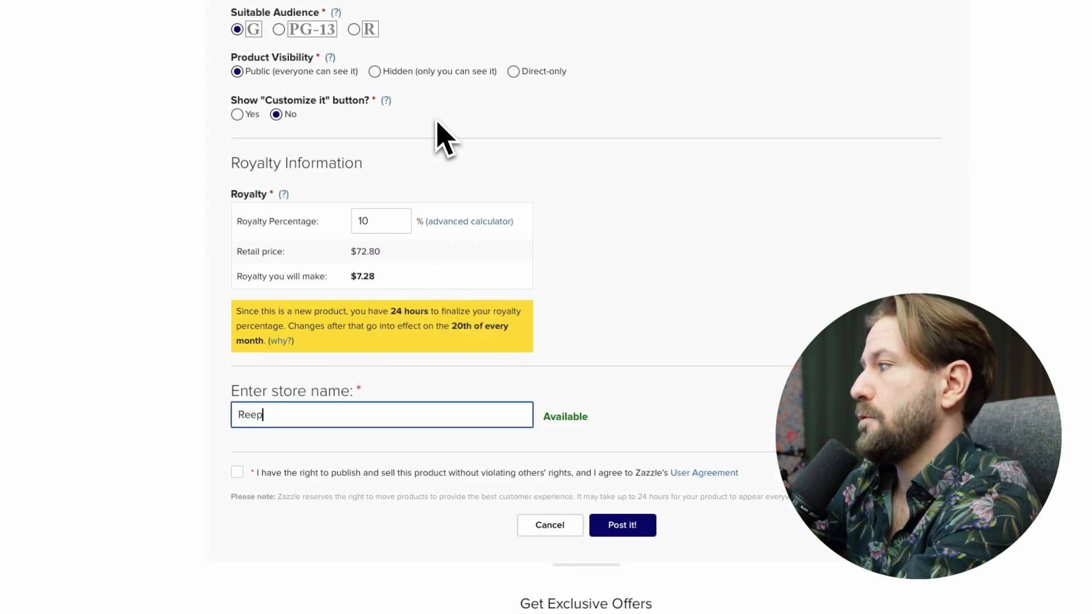
pyautogui.write('Repper')
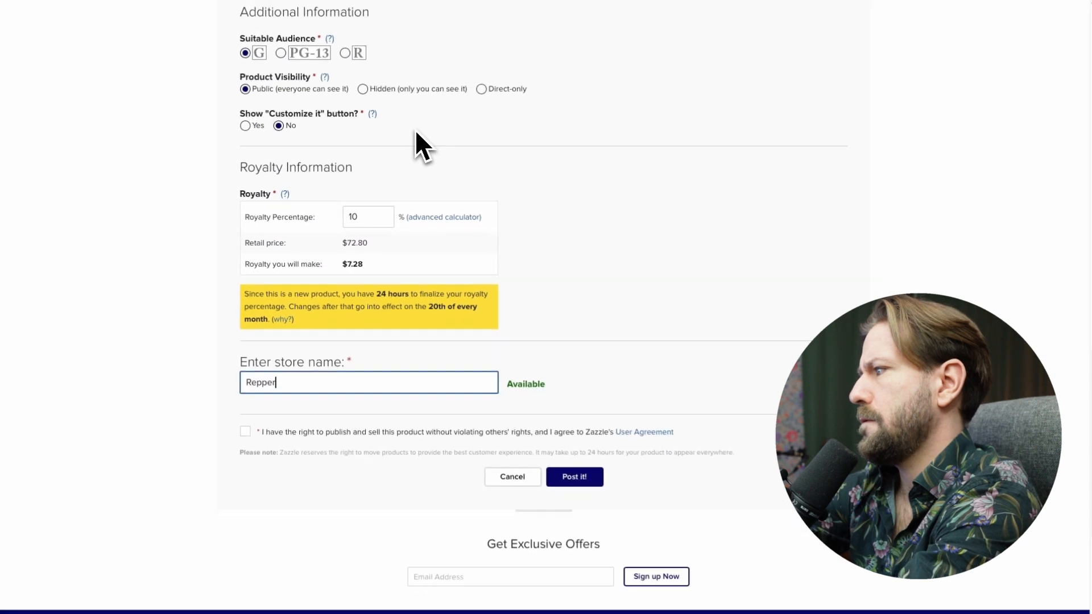
# Accept the publishing rights statement and post the leggings for sale, opting out of future reminders about the 24-hour search delay.
pyautogui.click(245, 430)
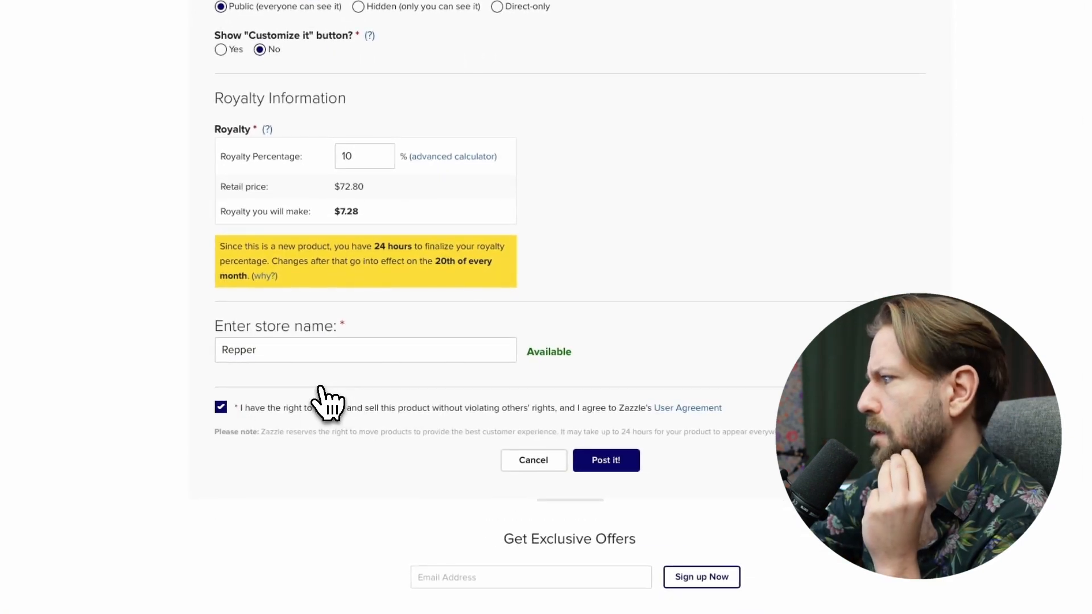
pyautogui.click(595, 463)
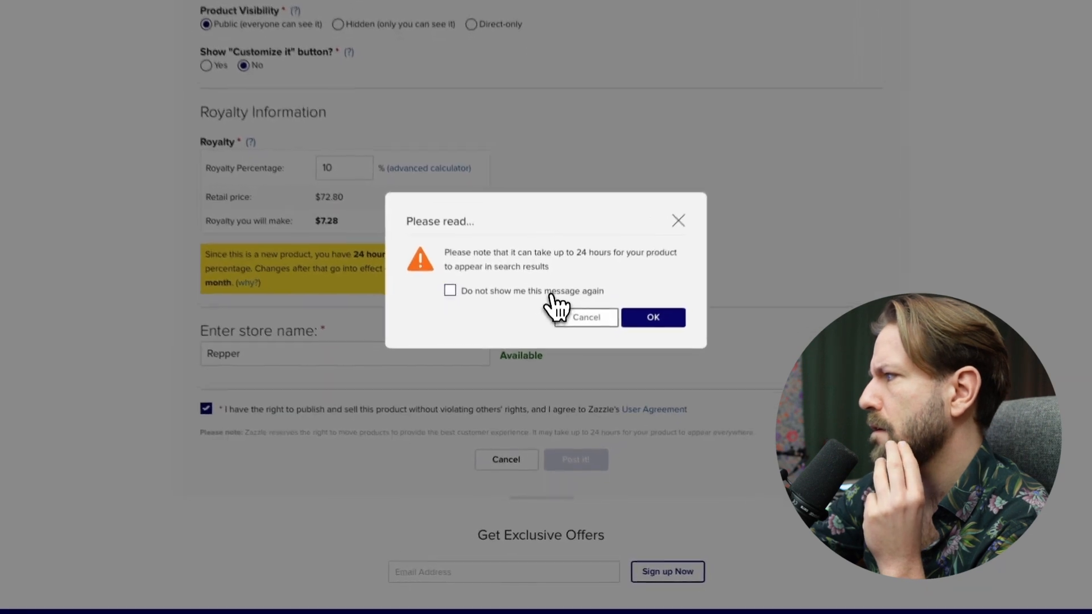
pyautogui.click(520, 286)
pyautogui.click(650, 311)
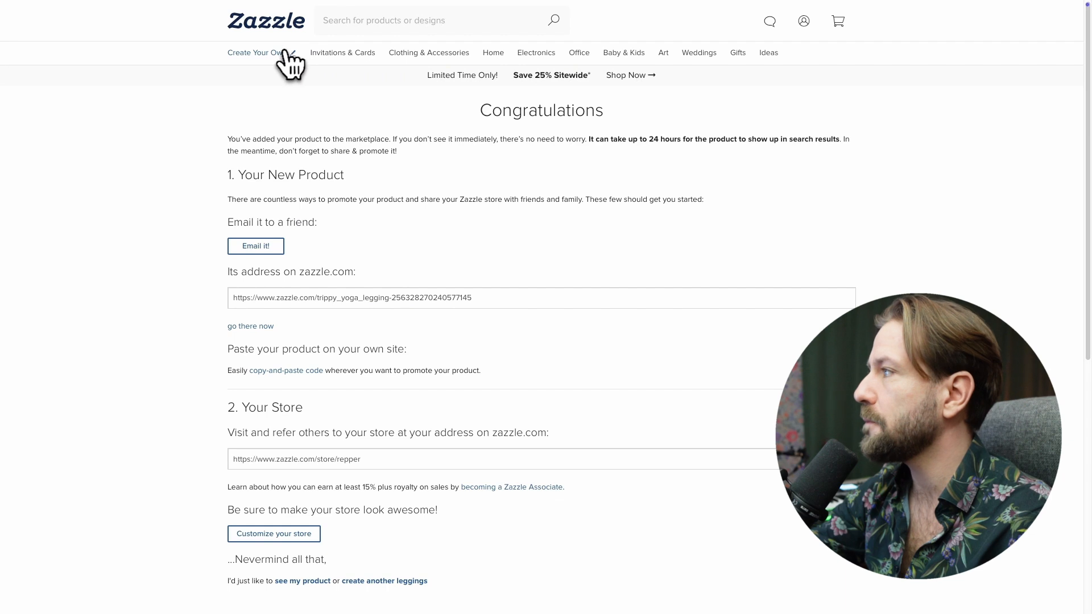
# Return to the Zazzle homepage and browse the create-your-own Home & Living products down to the Drinkware section.
pyautogui.click(271, 24)
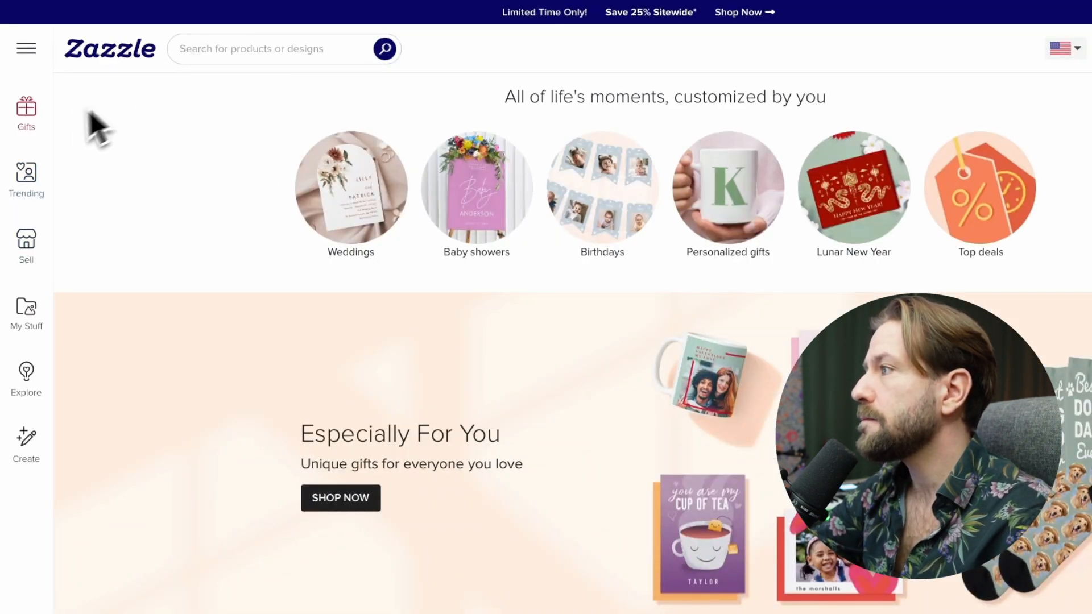
pyautogui.click(26, 48)
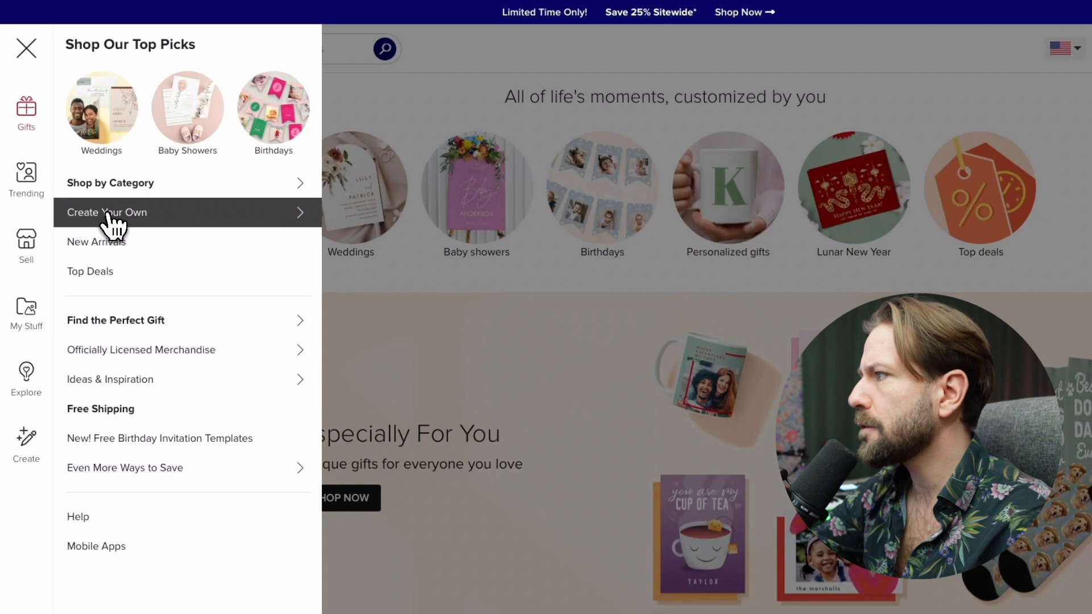
pyautogui.click(114, 216)
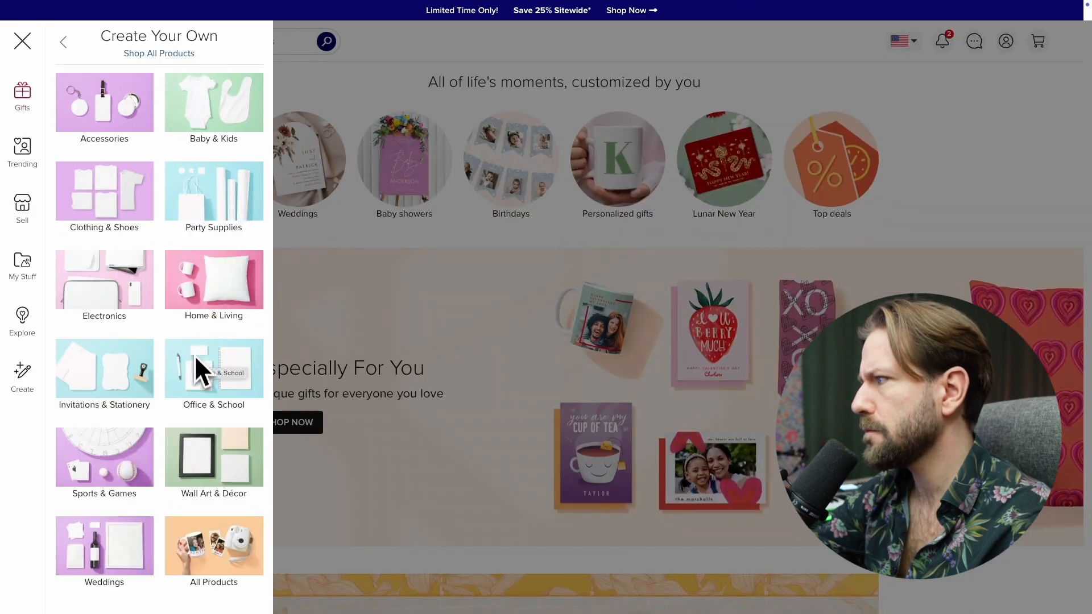
pyautogui.click(214, 310)
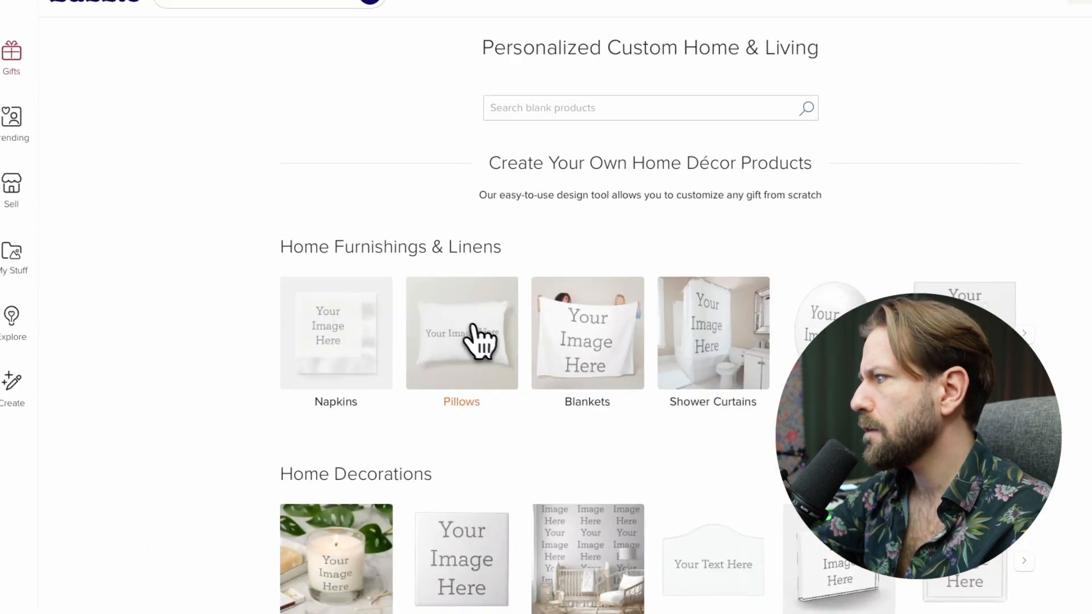
pyautogui.scroll(-12, 480, 341)
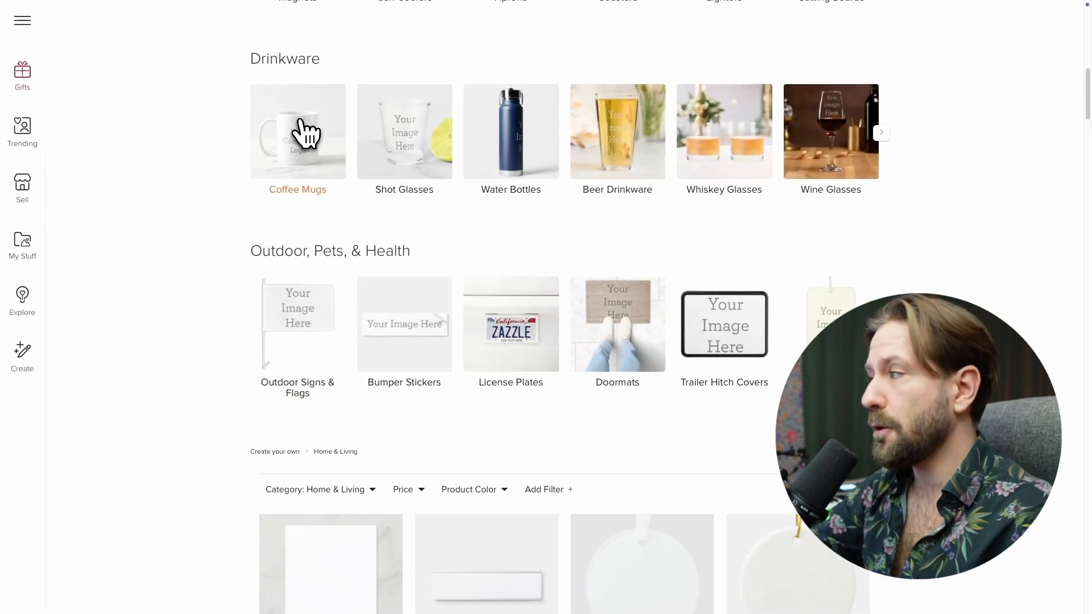
# Choose the blank Classic Mug, 11 oz, from the coffee mugs and start adding a design to it.
pyautogui.click(305, 132)
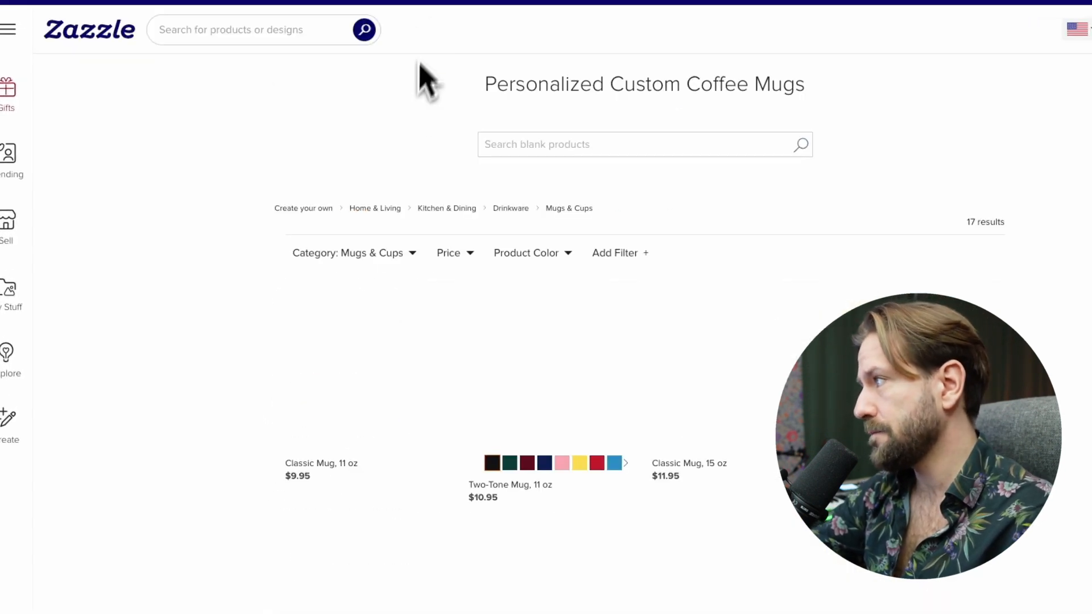
pyautogui.click(369, 394)
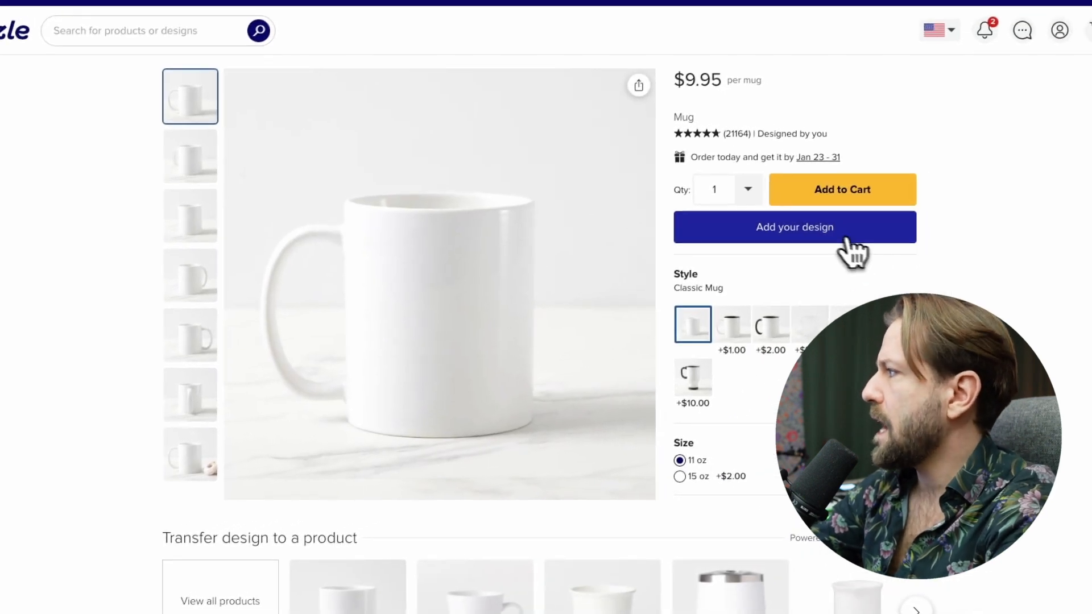
pyautogui.click(852, 246)
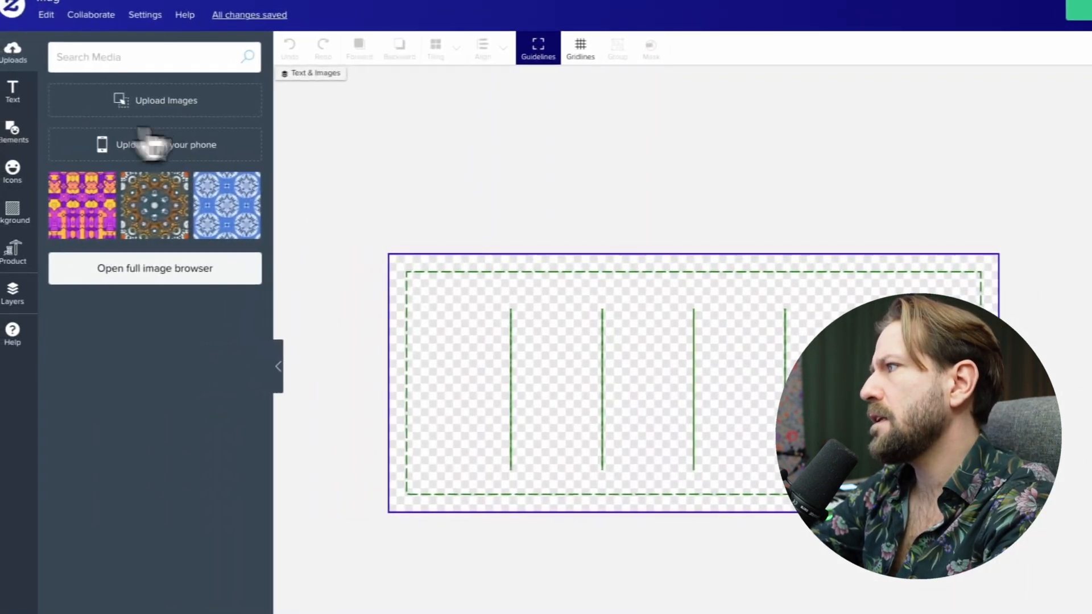
# Upload the p6m tile PNG from the Downloads folder and place it on the mug.
pyautogui.click(171, 104)
pyautogui.click(398, 389)
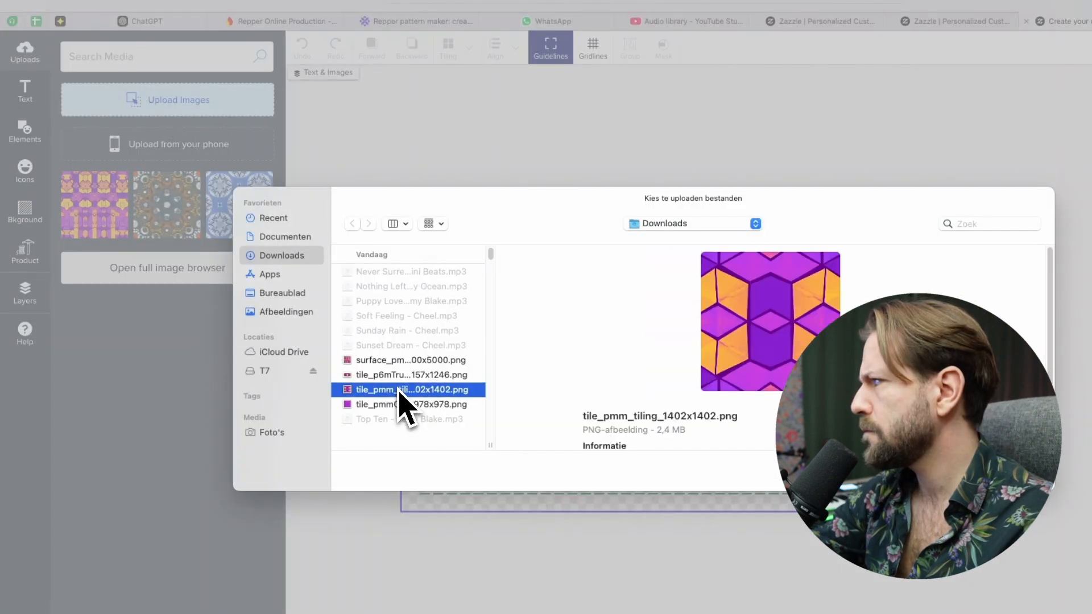
pyautogui.click(405, 374)
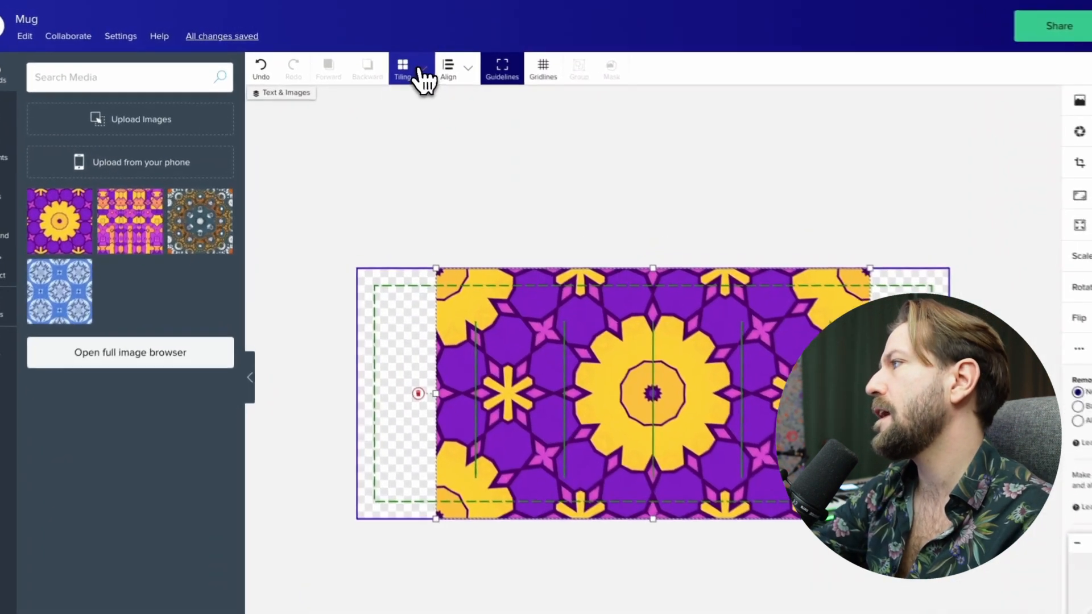
# Compare Centered, Basic and Half Brick tiling for the mug pattern, keep Centered, and scale the tile down slightly.
pyautogui.click(396, 61)
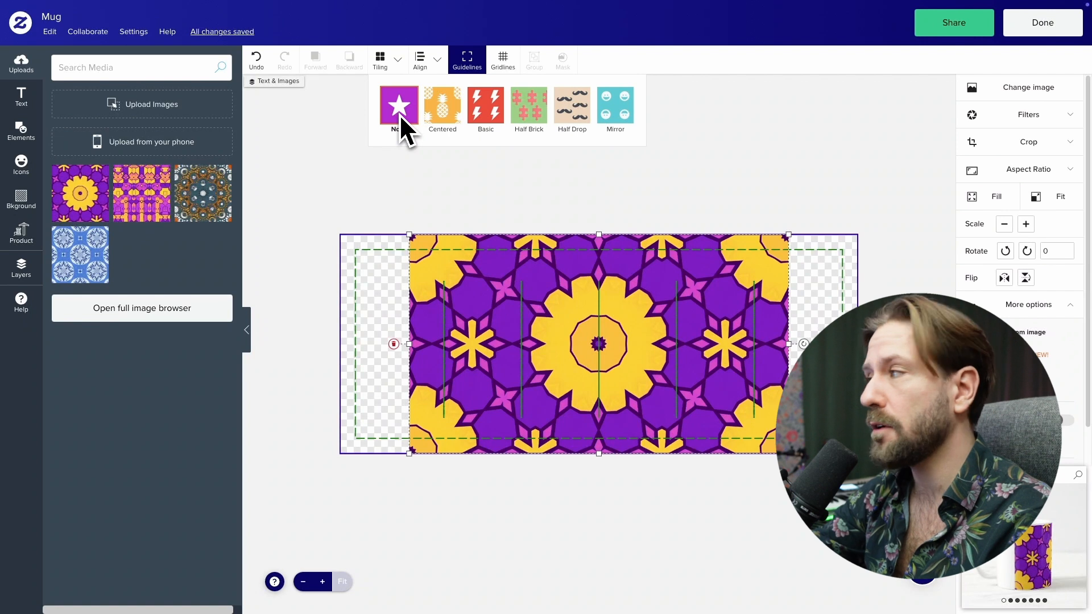
pyautogui.click(440, 111)
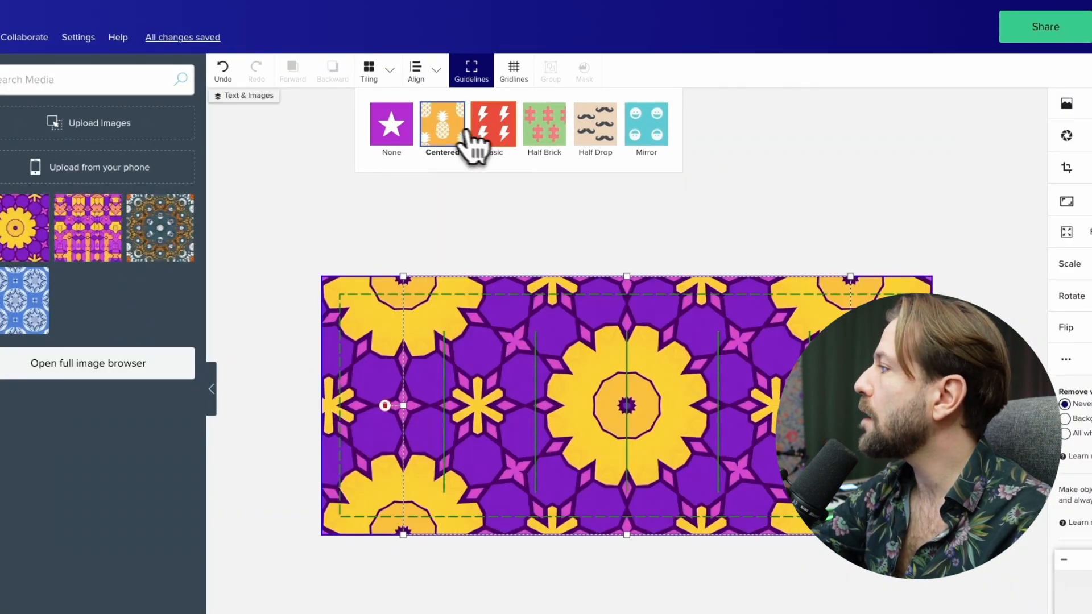
pyautogui.click(501, 141)
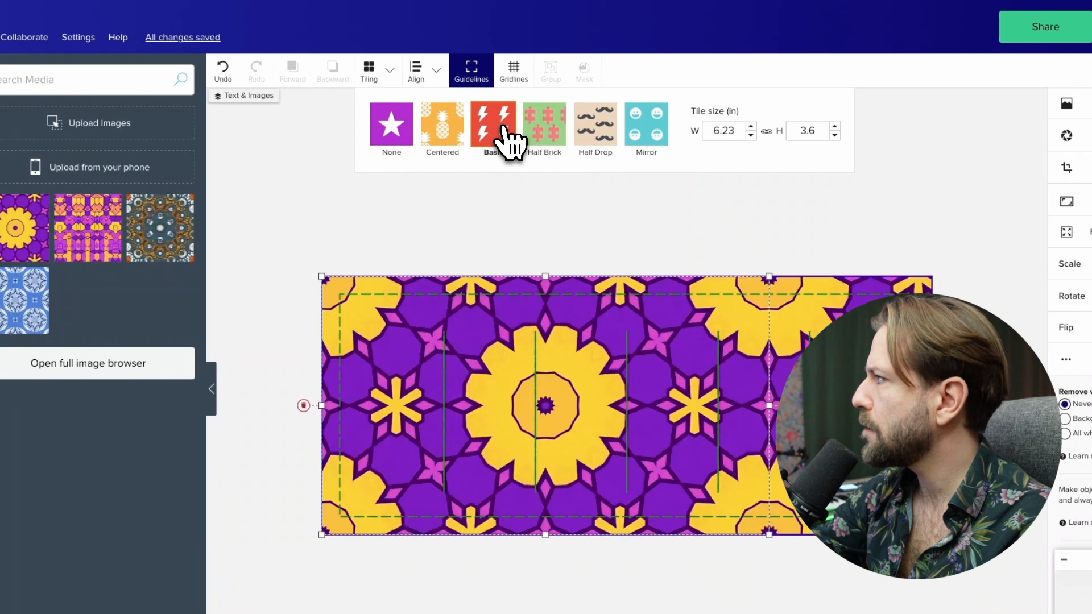
pyautogui.click(545, 134)
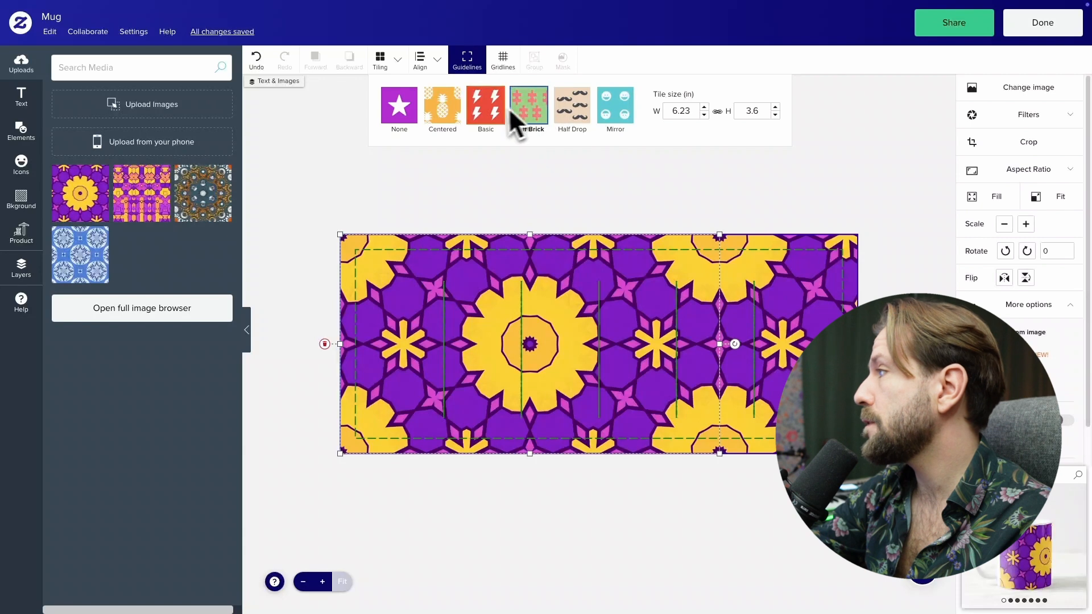
pyautogui.click(454, 117)
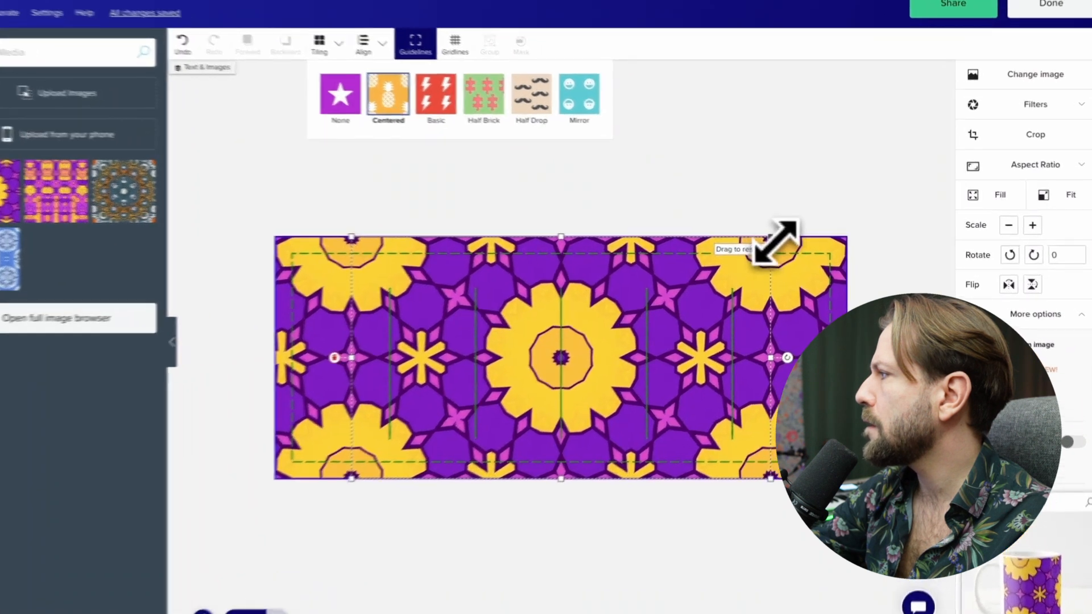
pyautogui.moveTo(793, 236); pyautogui.dragTo(678, 299)
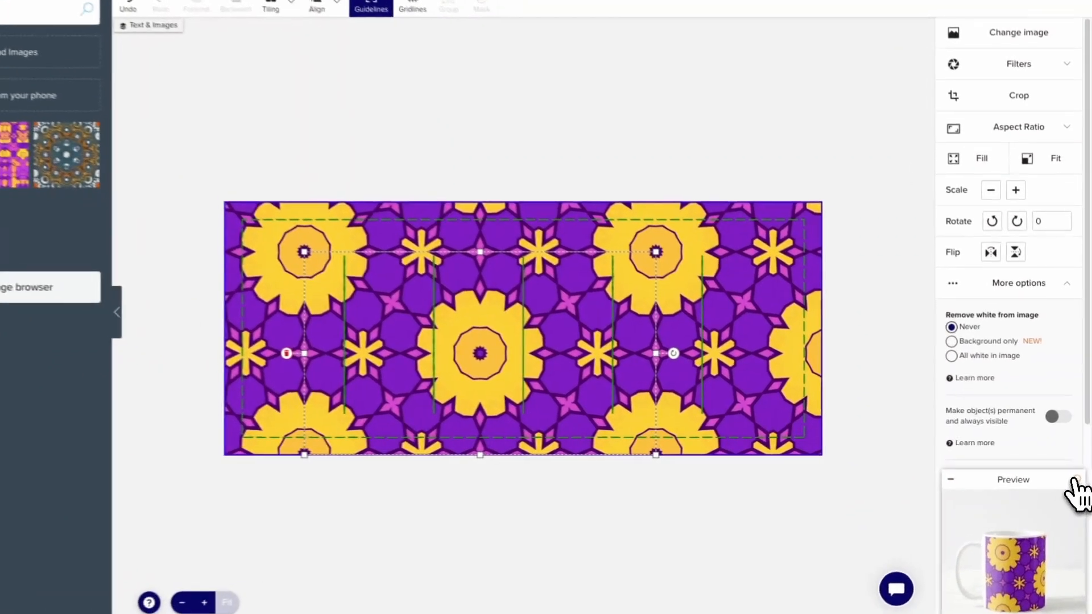
# Enlarge the mug preview and inspect the pattern from the Front Left, Center, Front Right, Handle and With Donut views.
pyautogui.click(1075, 474)
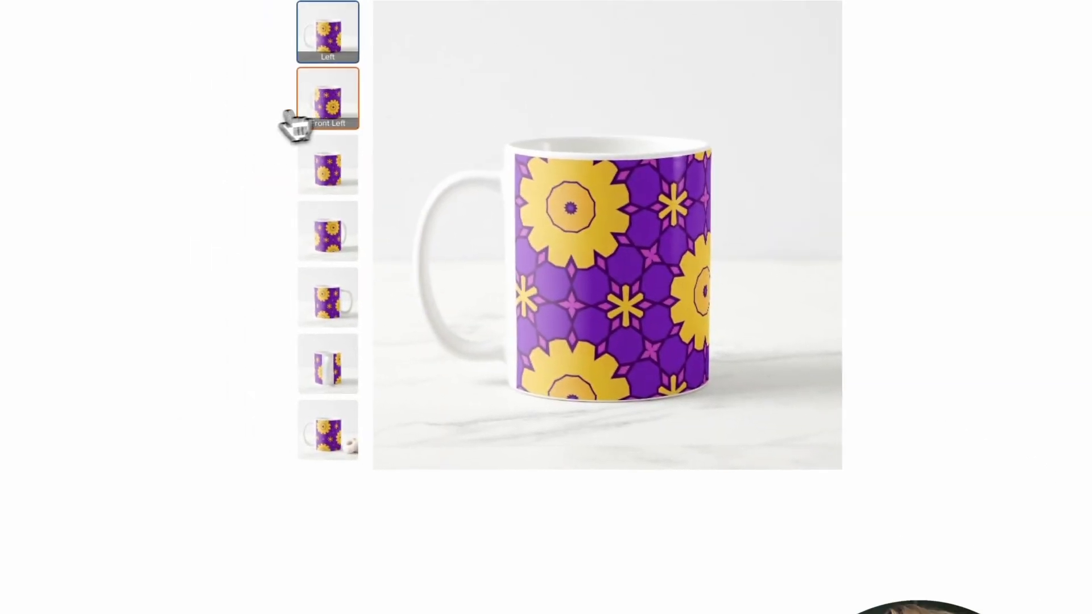
pyautogui.click(336, 121)
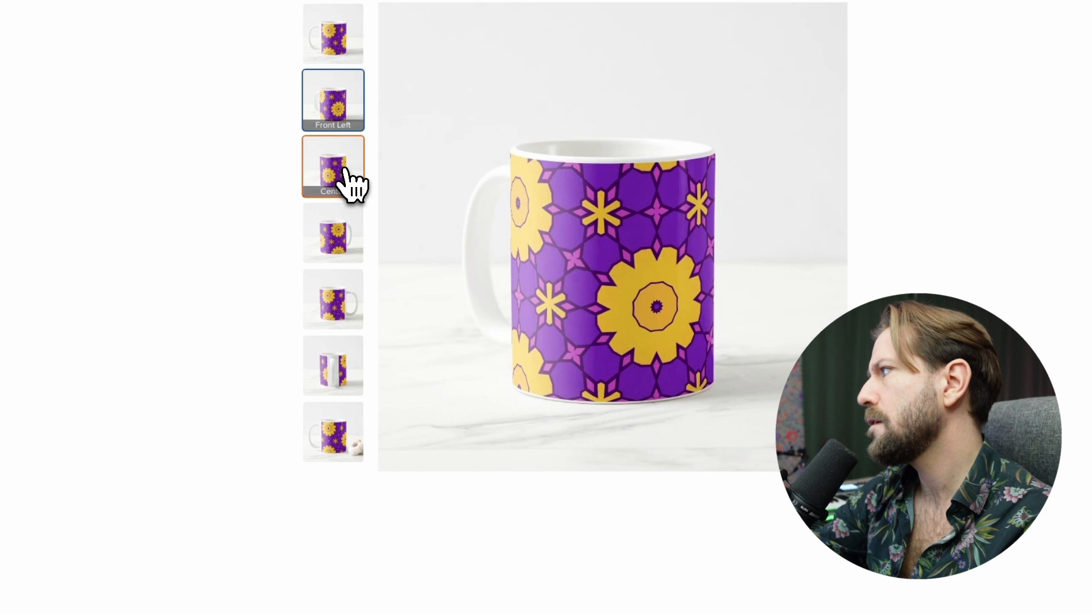
pyautogui.click(347, 180)
pyautogui.click(344, 236)
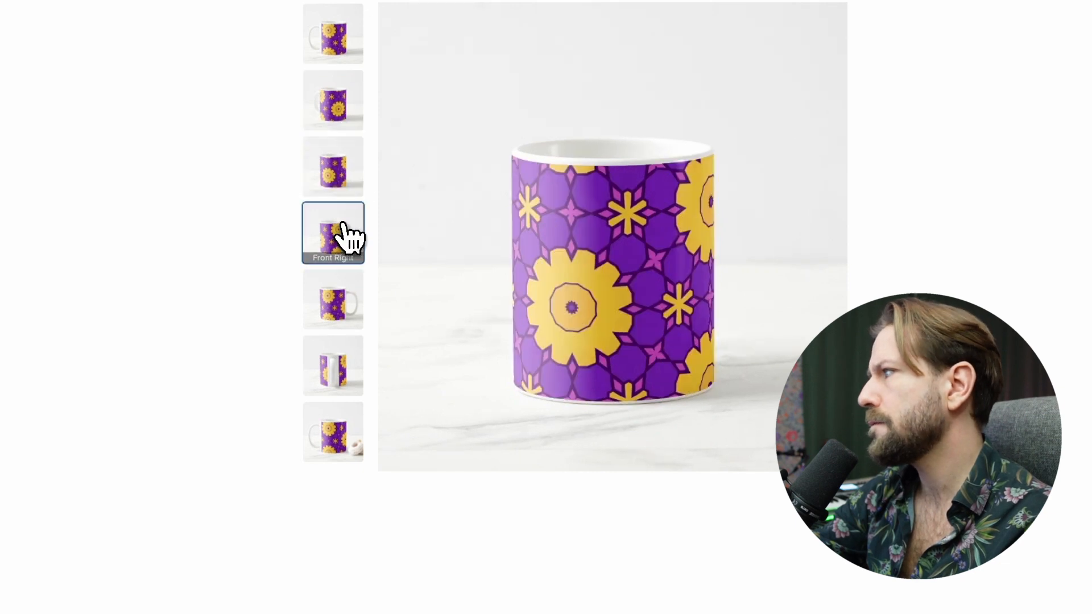
pyautogui.click(346, 291)
pyautogui.click(344, 364)
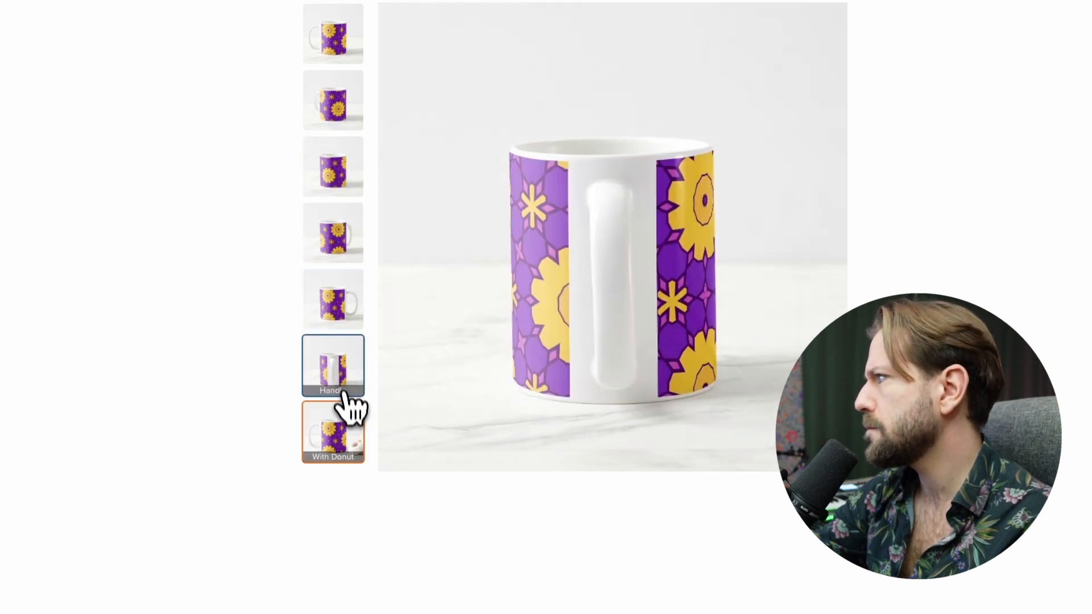
pyautogui.click(354, 439)
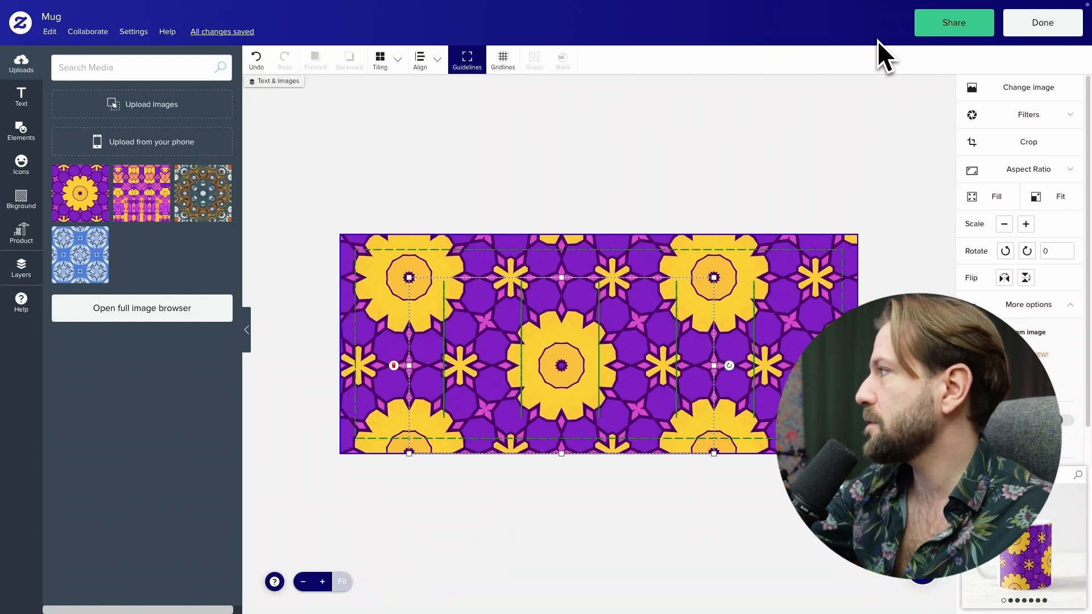
# Finish the mug design and list it for sale as "Repper Mug", described as "Awesome Repper mug, fits well with trippy yoga leggings".
pyautogui.click(953, 22)
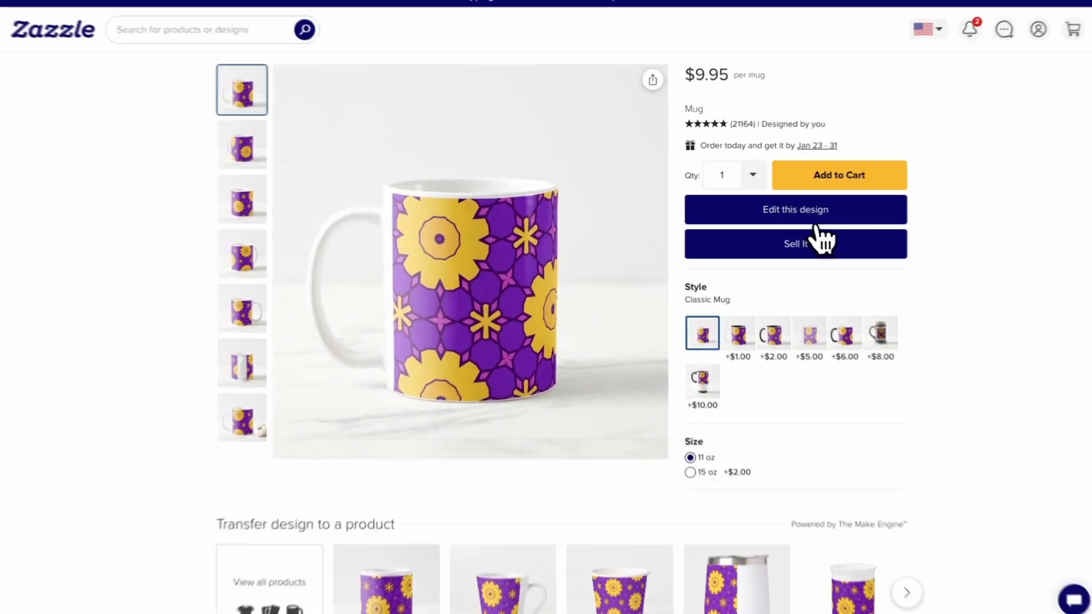
pyautogui.click(761, 190)
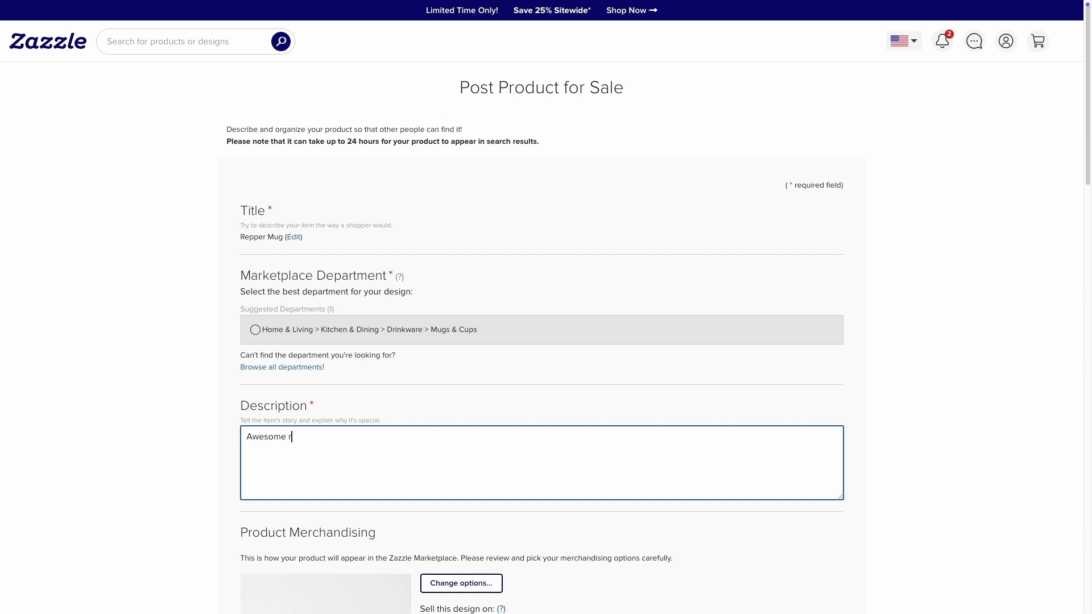
pyautogui.write('ga leggings')
# Add product tags to the mug, including Coffee, mug, Repper and pattern.
pyautogui.scroll(-12, 705, 341)
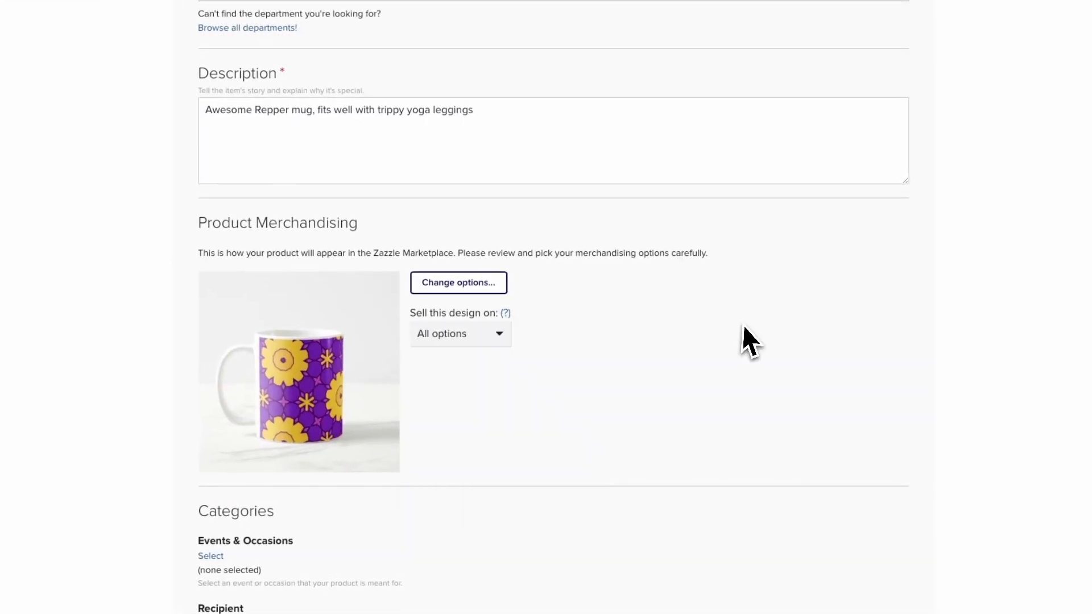
pyautogui.click(319, 420)
pyautogui.write('Coffee, mug, Repper, pattern, pu')
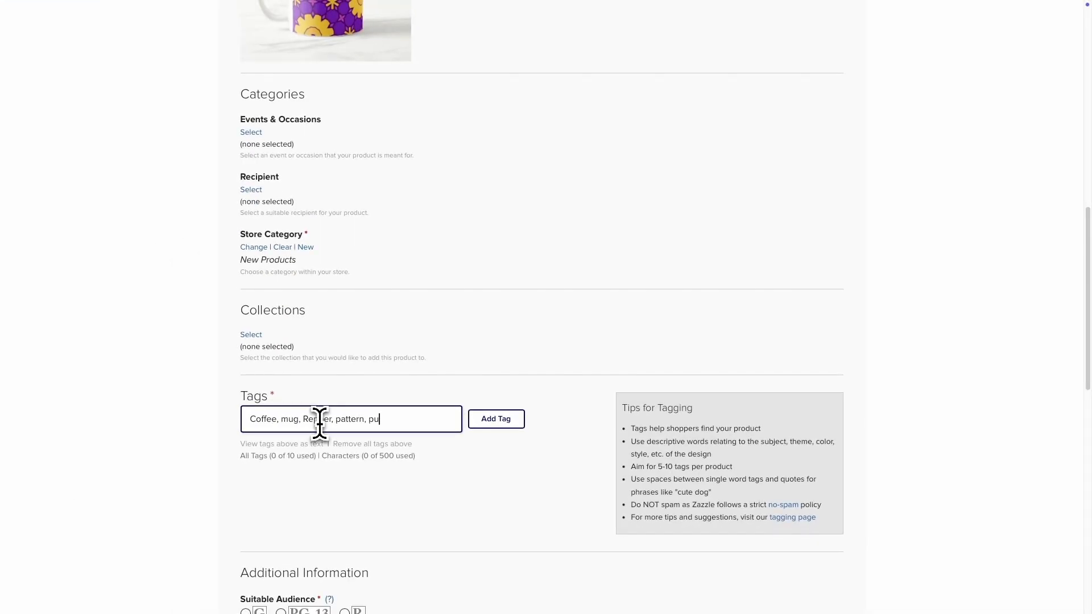
pyautogui.click(496, 419)
# Set the mug's suitable audience to G and its royalty percentage to 15%.
pyautogui.scroll(-4, 126, 478)
pyautogui.click(288, 390)
pyautogui.scroll(-4, 431, 325)
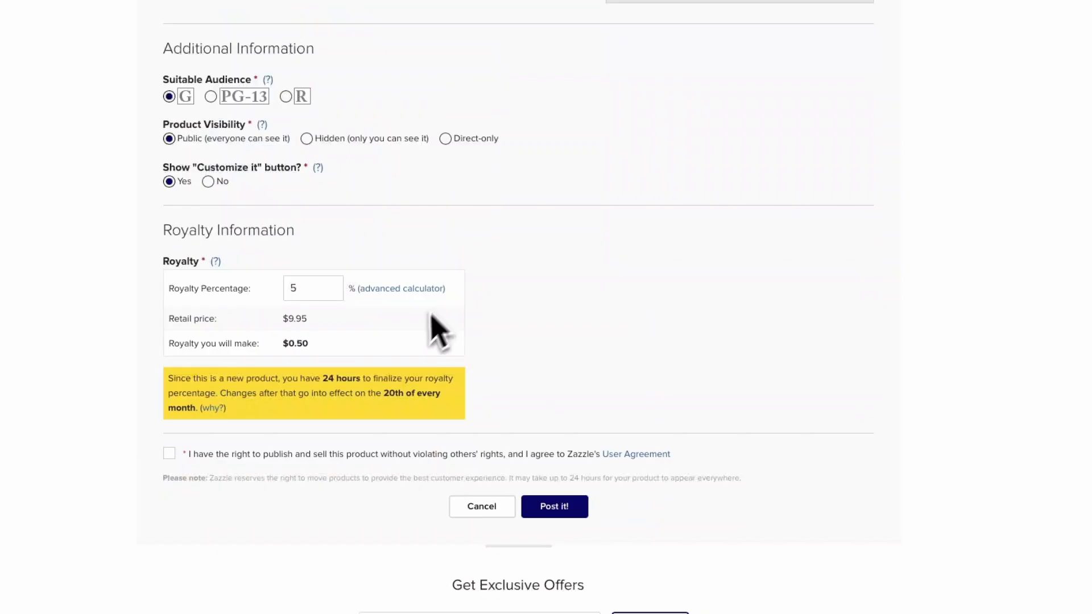
pyautogui.moveTo(413, 322); pyautogui.dragTo(409, 324)
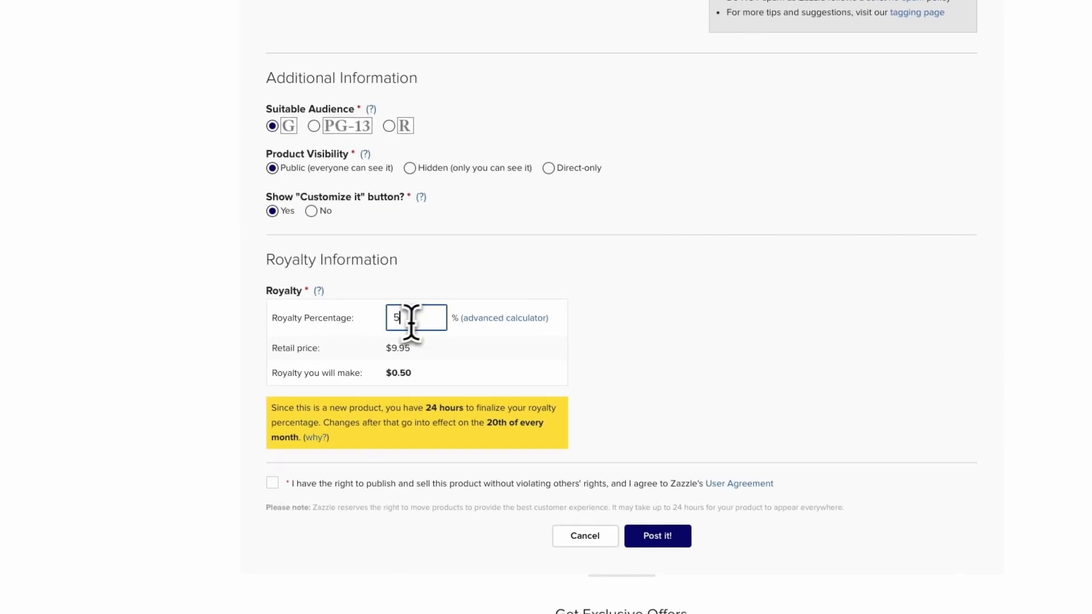
pyautogui.moveTo(410, 324); pyautogui.dragTo(326, 337)
pyautogui.write('10')
pyautogui.click(401, 330)
pyautogui.write('15')
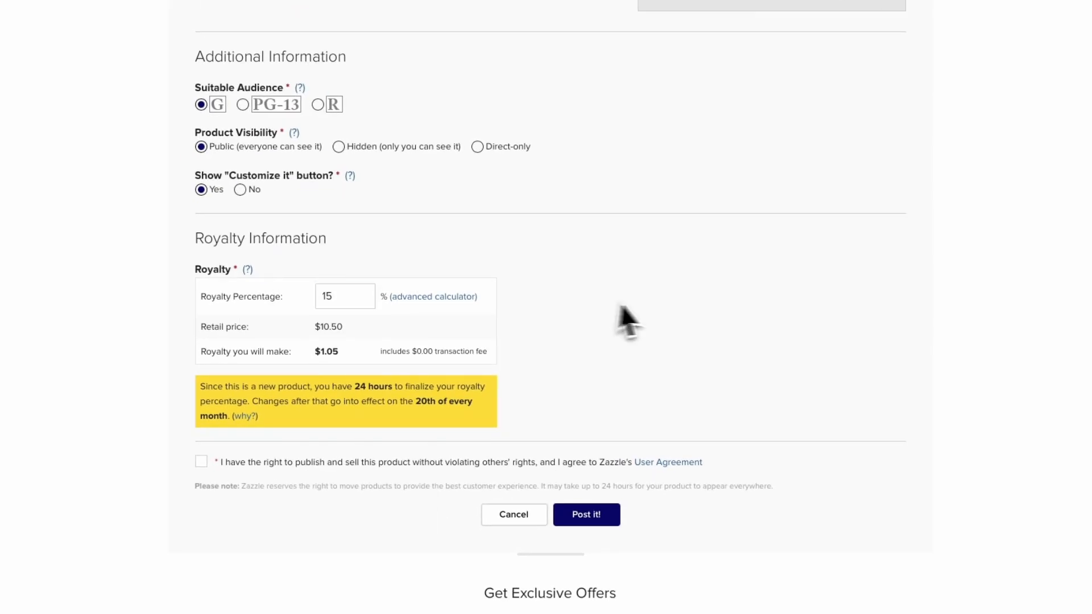
# Accept the publishing rights statement and post the mug for sale.
pyautogui.click(201, 462)
pyautogui.click(589, 516)
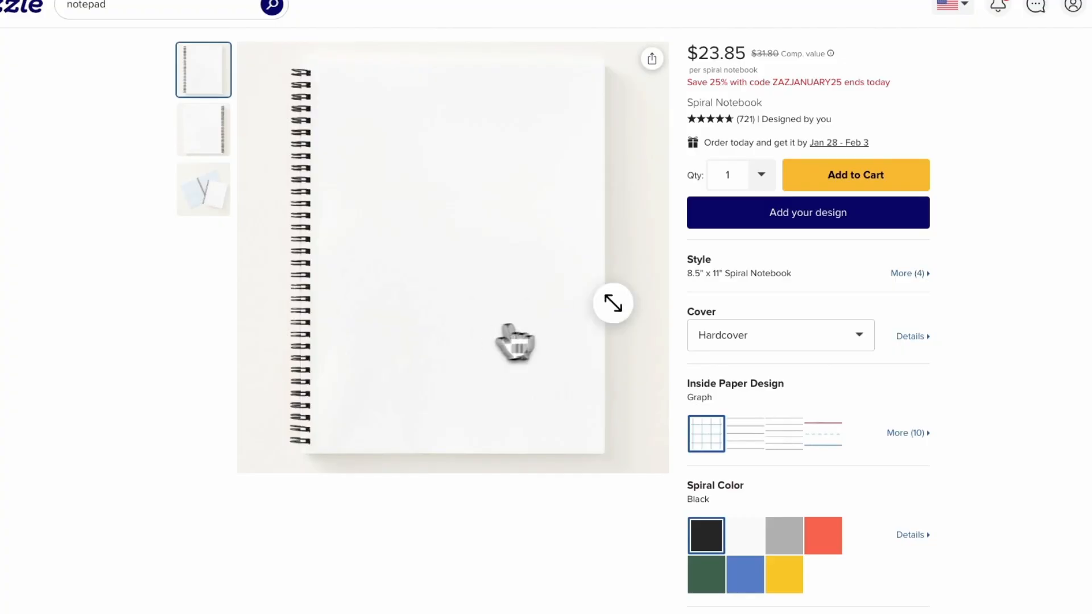
# Start designing the spiral notebook and upload the exported Repper tile PNG images from the Downloads folder.
pyautogui.click(811, 233)
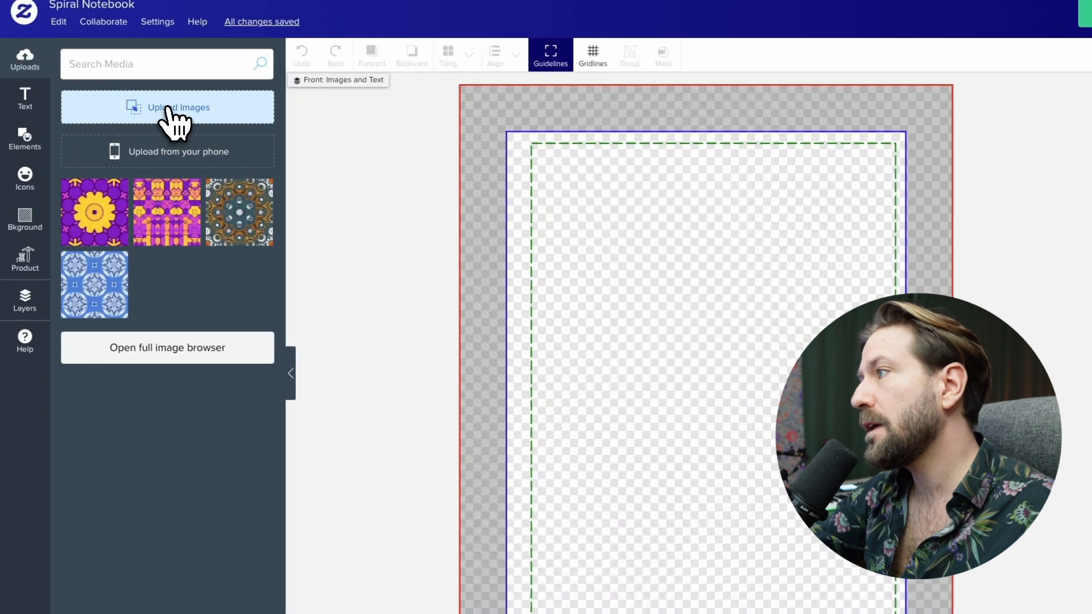
pyautogui.click(171, 114)
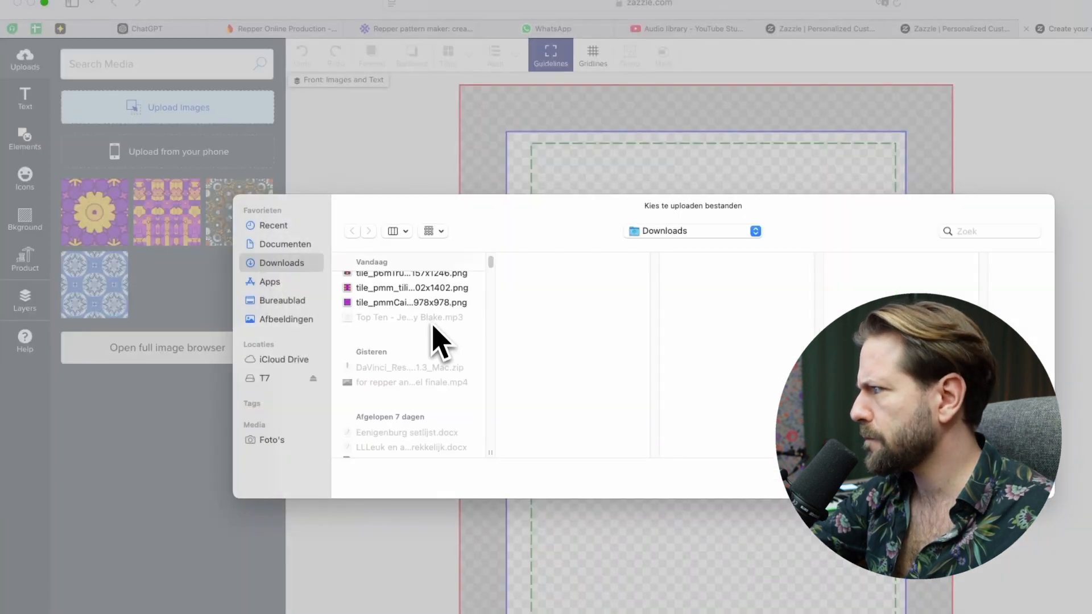
pyautogui.click(407, 309)
pyautogui.press('Return')
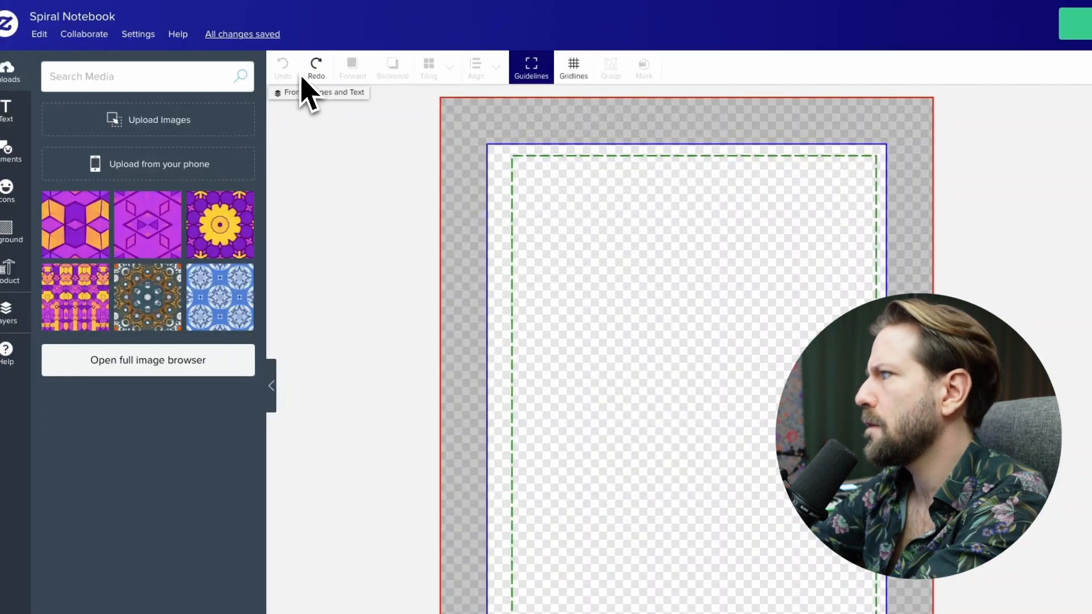
# Place the orange and purple tile on the front cover, apply Centered tiling and shrink it to about 5.26 in square.
pyautogui.click(96, 221)
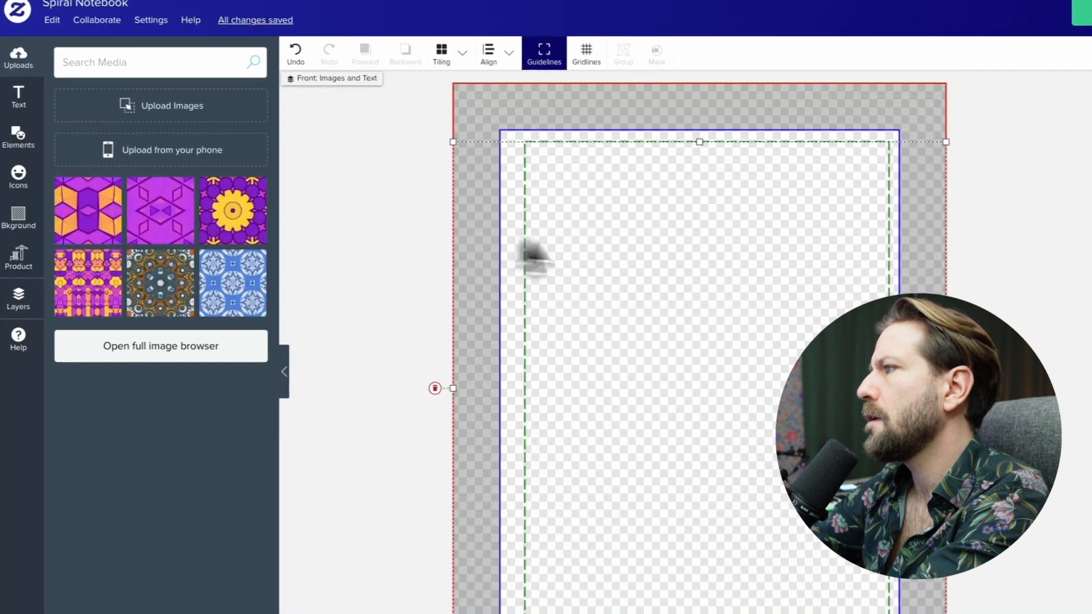
pyautogui.click(106, 215)
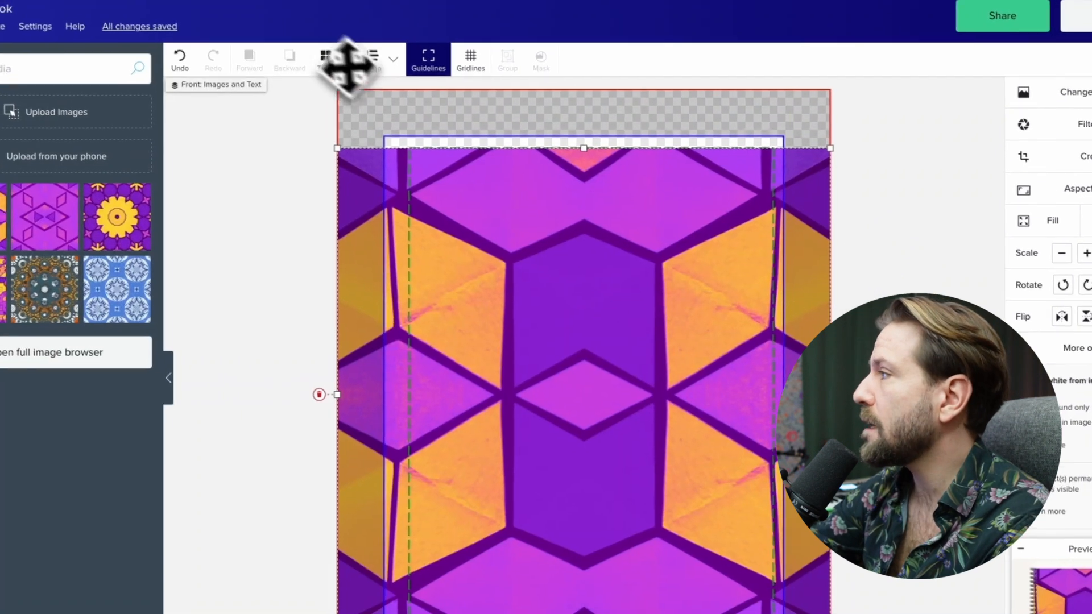
pyautogui.click(323, 56)
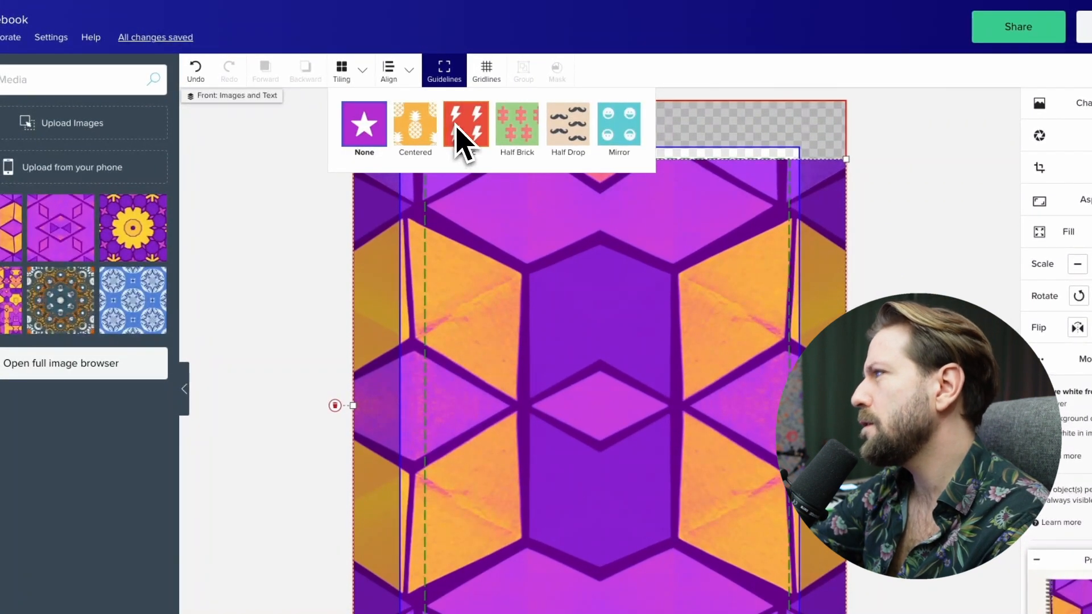
pyautogui.click(422, 139)
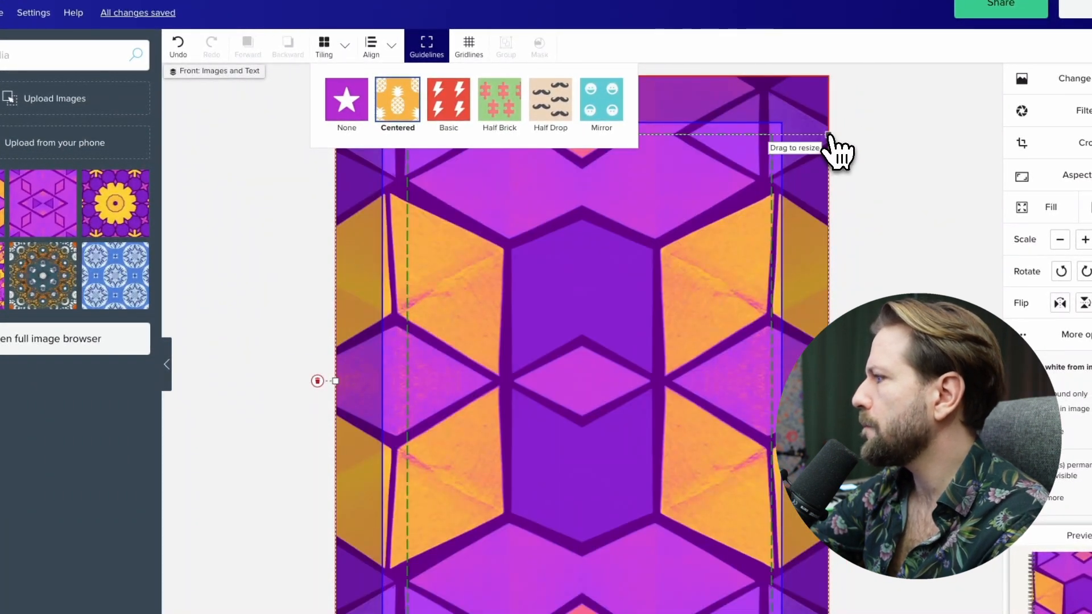
pyautogui.moveTo(833, 139); pyautogui.dragTo(629, 414)
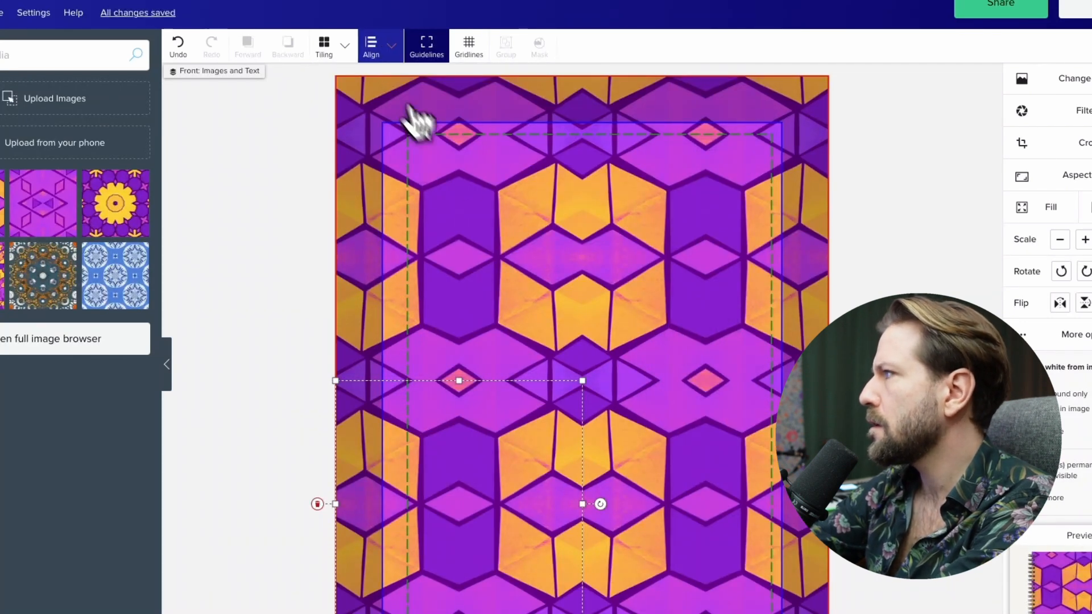
# Switch the pattern to Basic tiling and reposition the tile at the center of the notebook cover.
pyautogui.click(329, 51)
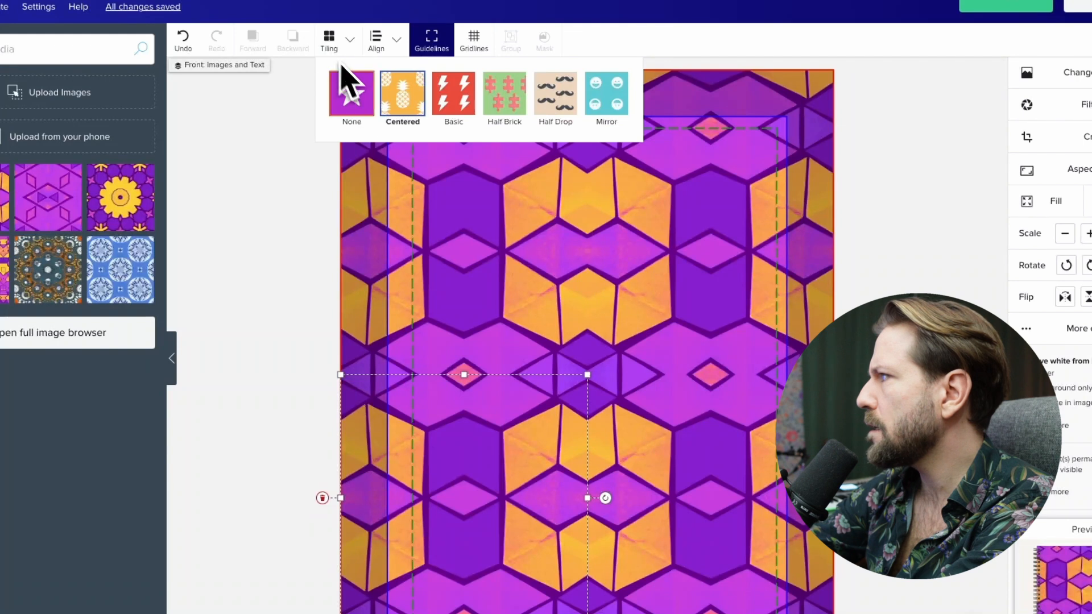
pyautogui.click(467, 111)
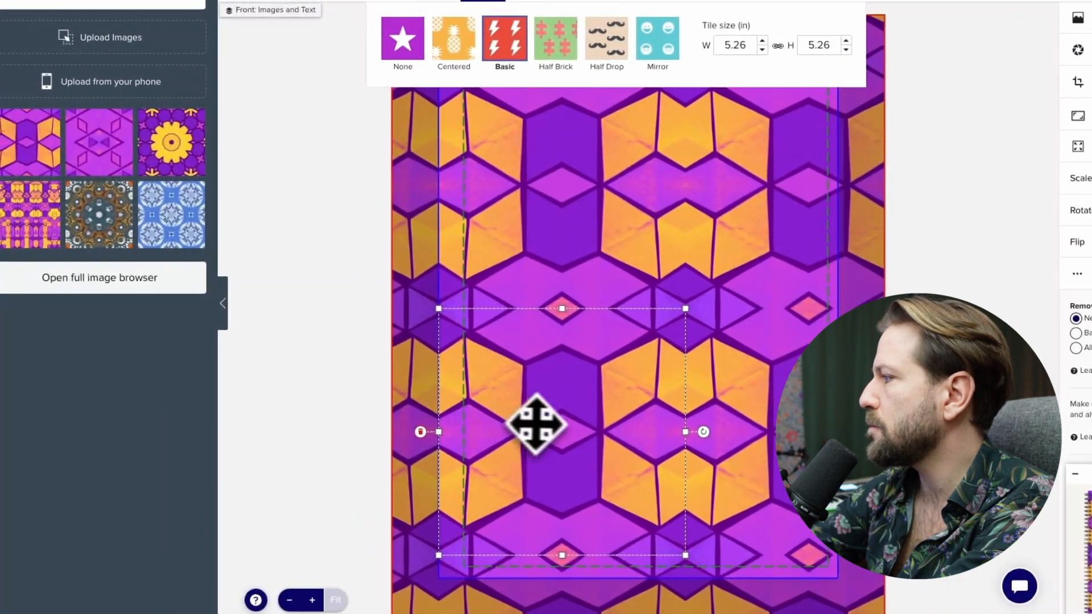
pyautogui.moveTo(506, 500); pyautogui.dragTo(526, 463)
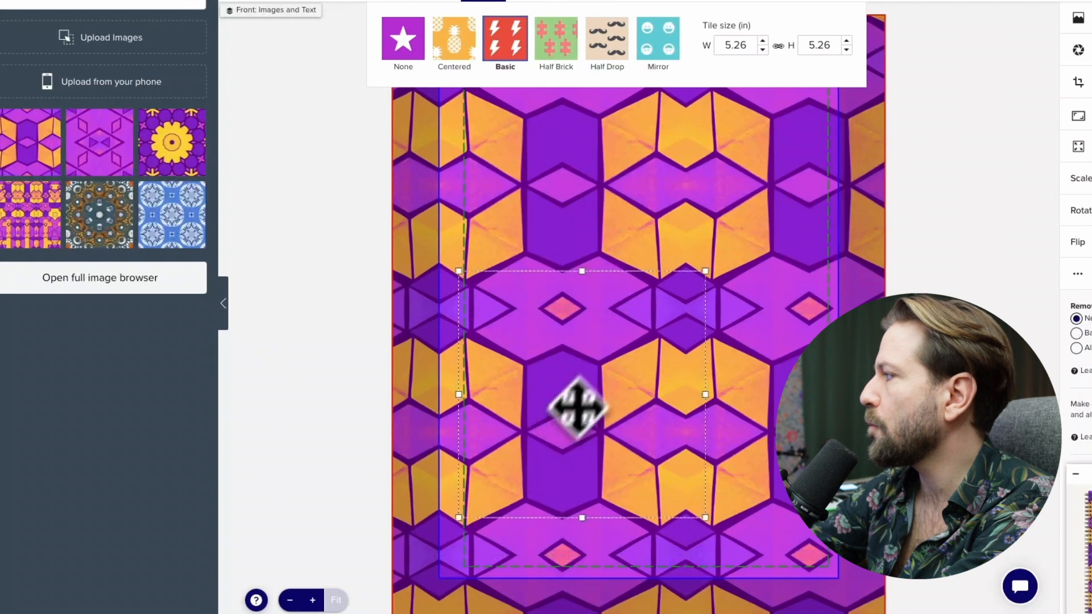
pyautogui.moveTo(577, 407); pyautogui.dragTo(646, 293)
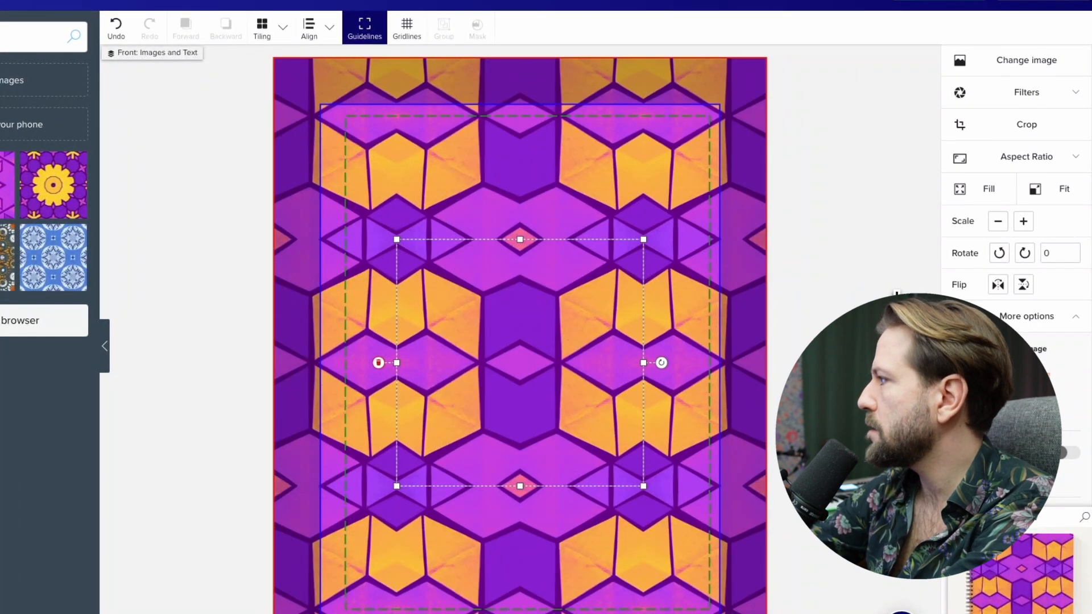
pyautogui.click(821, 317)
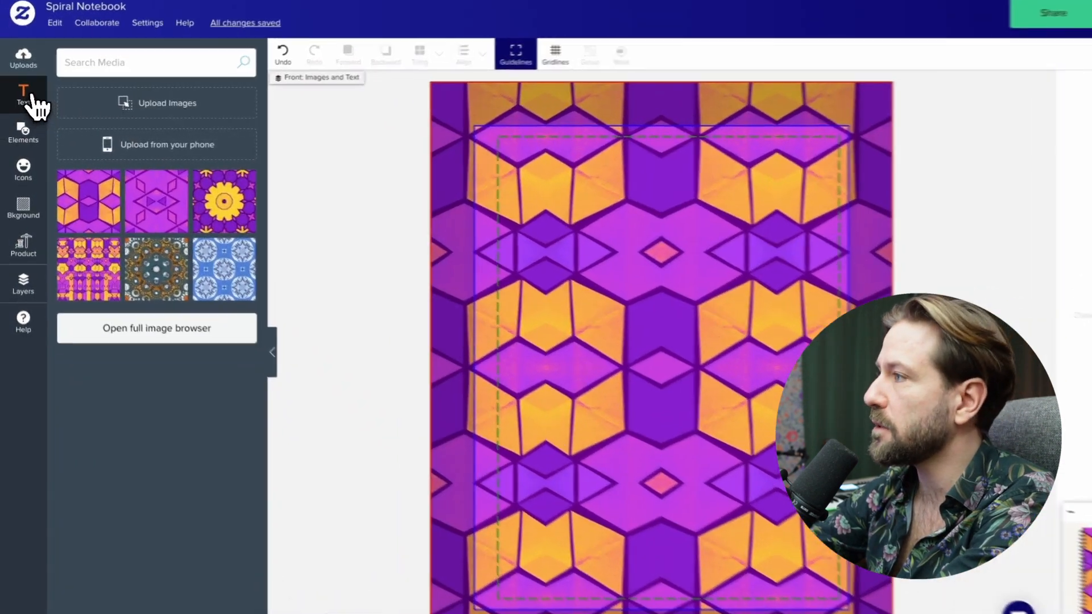
# Add the text "Repper" to the front cover.
pyautogui.click(26, 97)
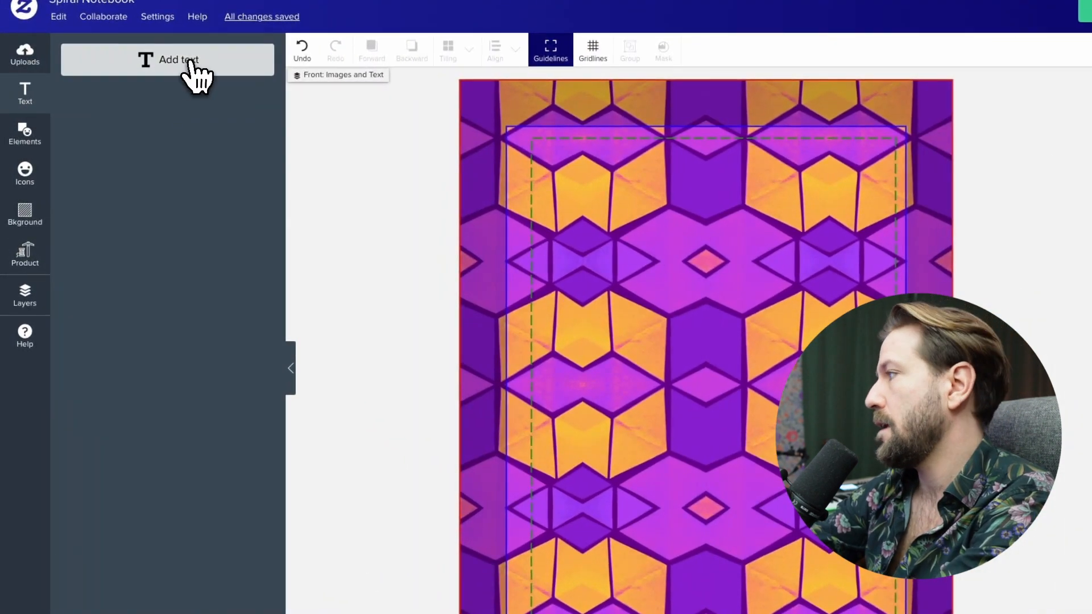
pyautogui.click(189, 62)
pyautogui.write('Re')
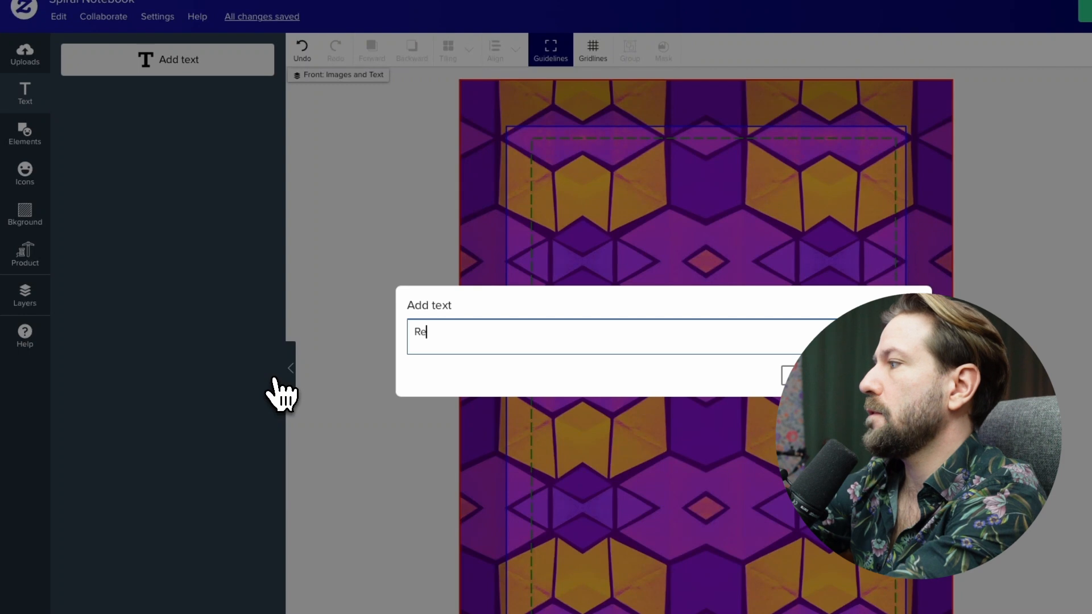
pyautogui.write('pper')
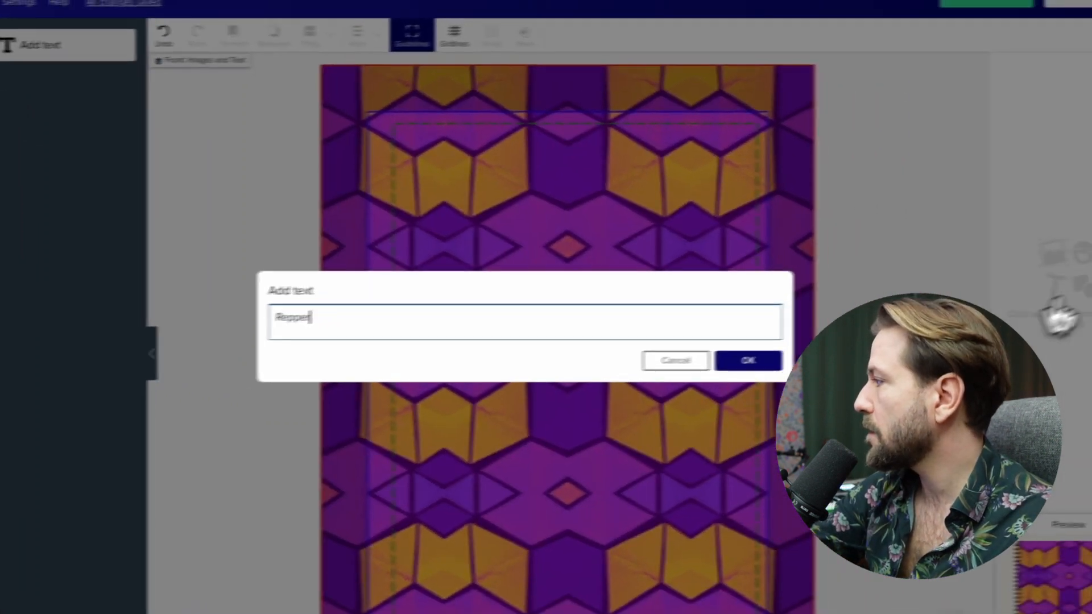
pyautogui.click(748, 361)
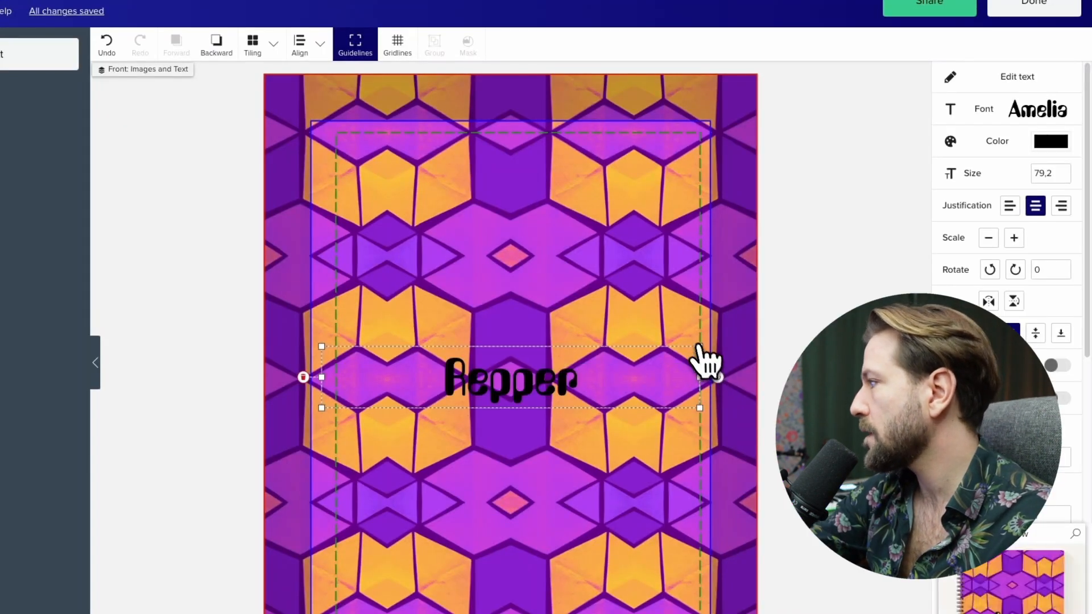
# Browse the available fonts and set the "Repper" text to Spicy Rice.
pyautogui.click(1052, 117)
pyautogui.scroll(-1, 856, 361)
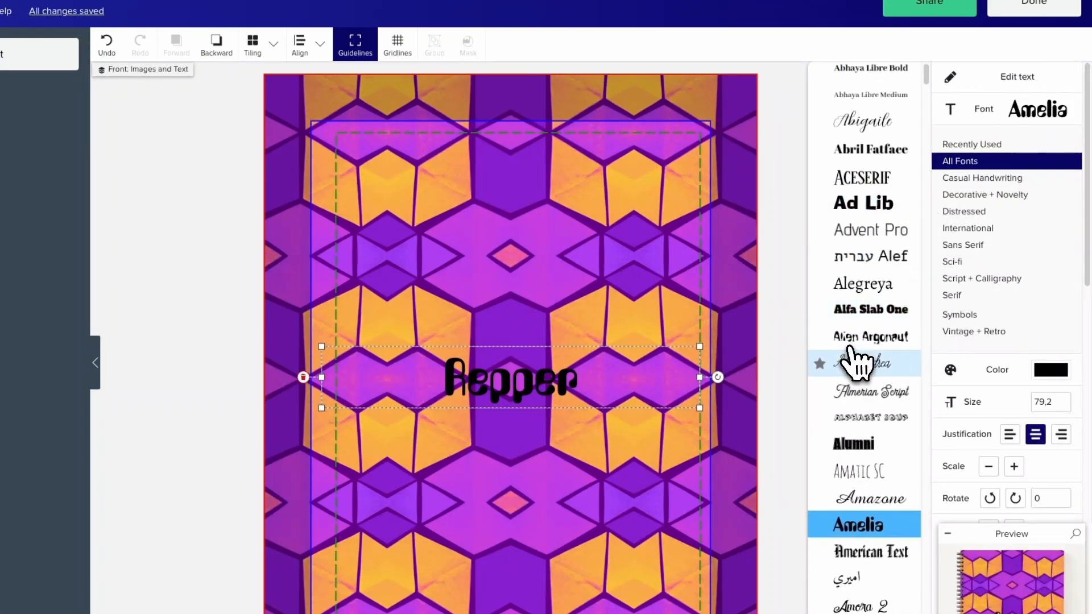
pyautogui.scroll(-5, 856, 361)
pyautogui.scroll(6, 870, 387)
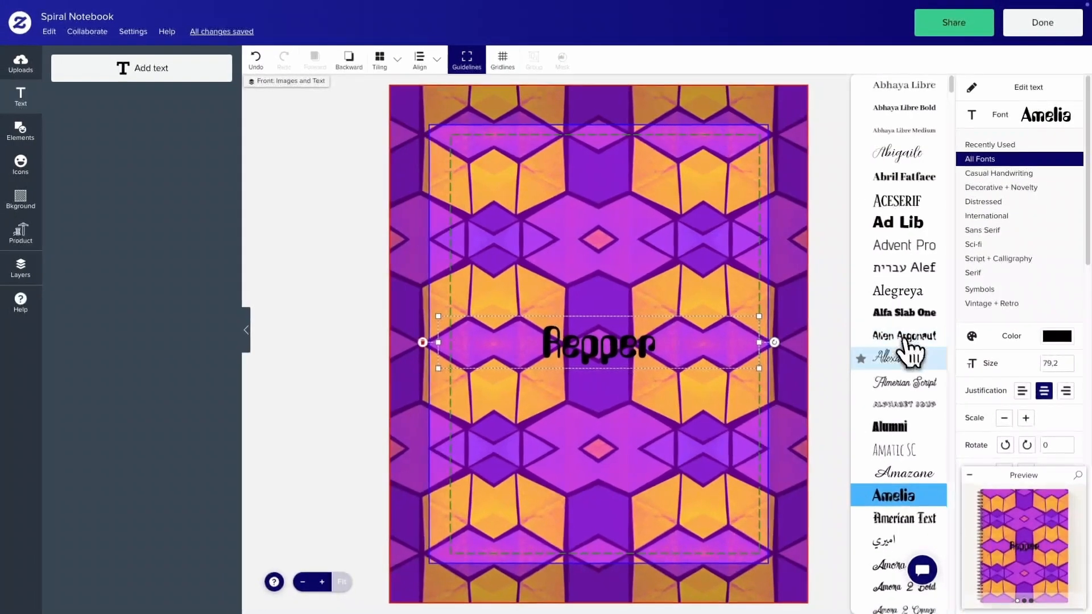
pyautogui.moveTo(949, 484); pyautogui.dragTo(942, 537)
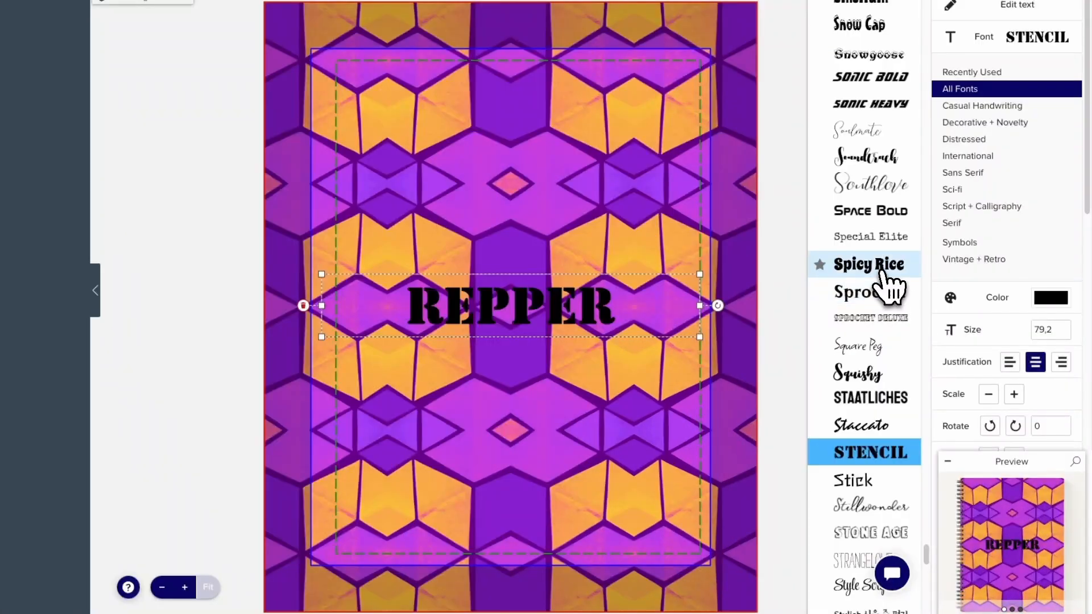
pyautogui.click(887, 275)
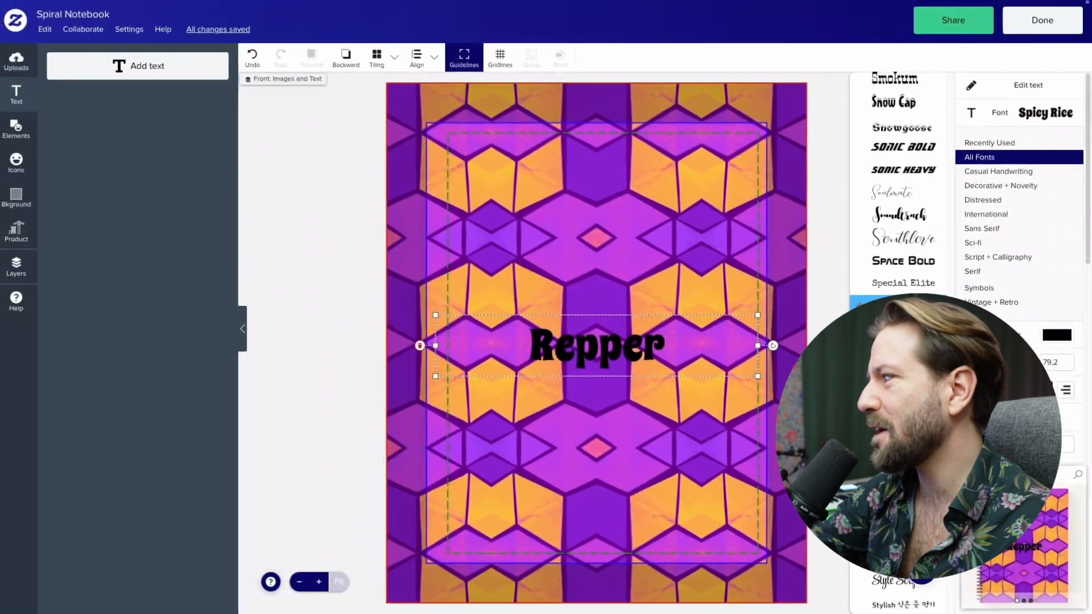
# Color the "Repper" text bright yellow (#FFF200) and set its size to 100.
pyautogui.click(1056, 141)
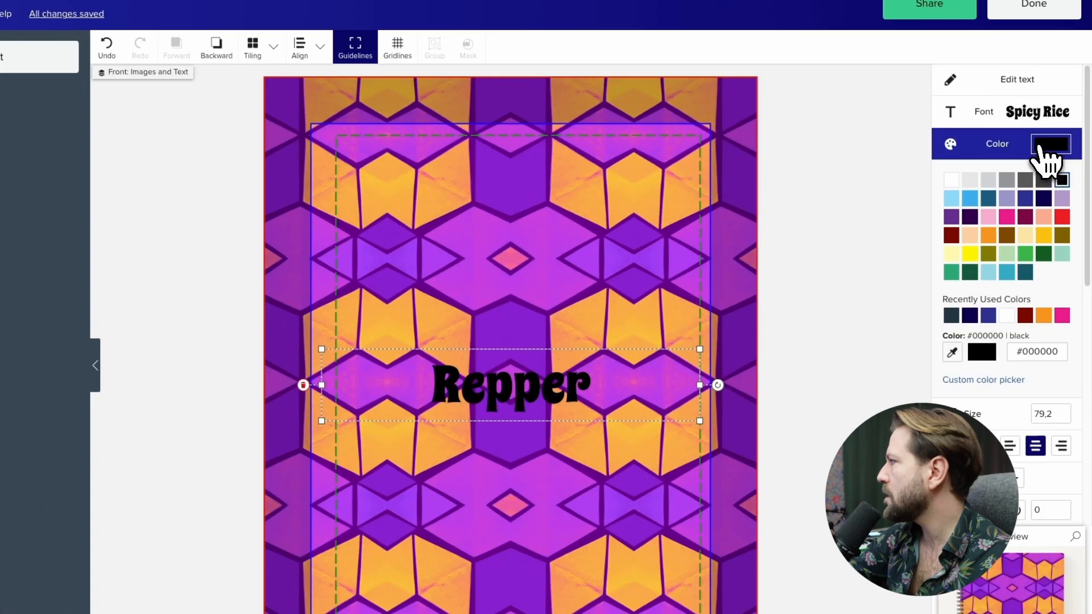
pyautogui.click(969, 253)
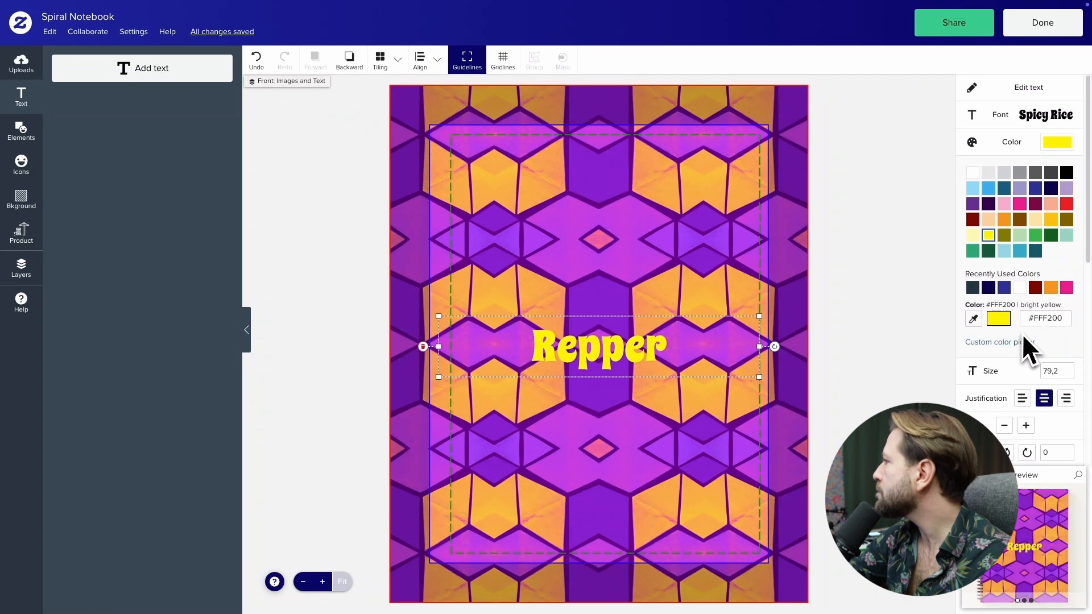
pyautogui.scroll(-2, 1037, 258)
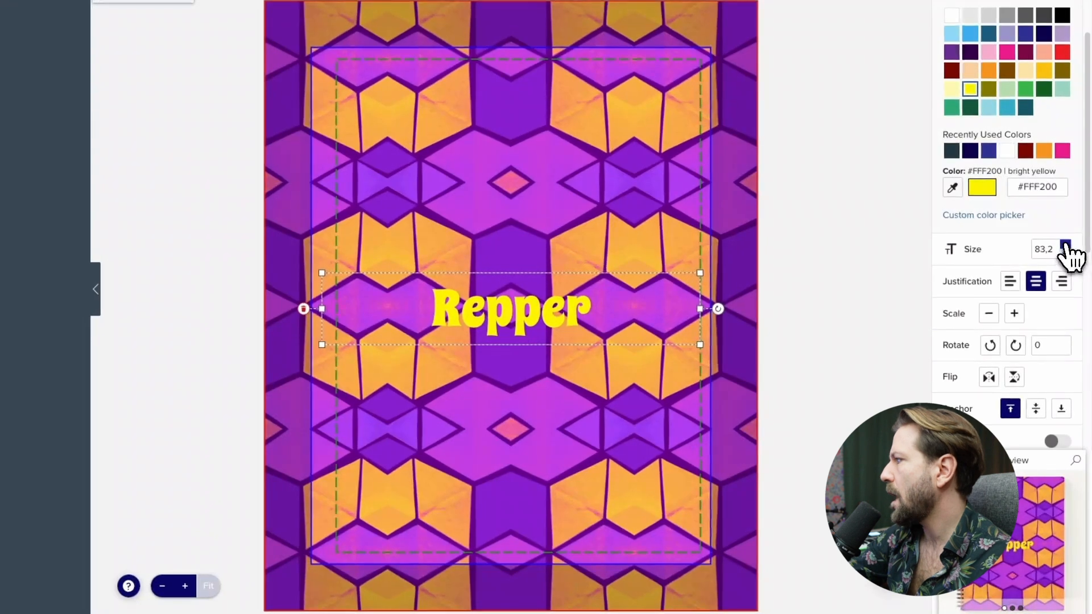
pyautogui.click(1065, 246)
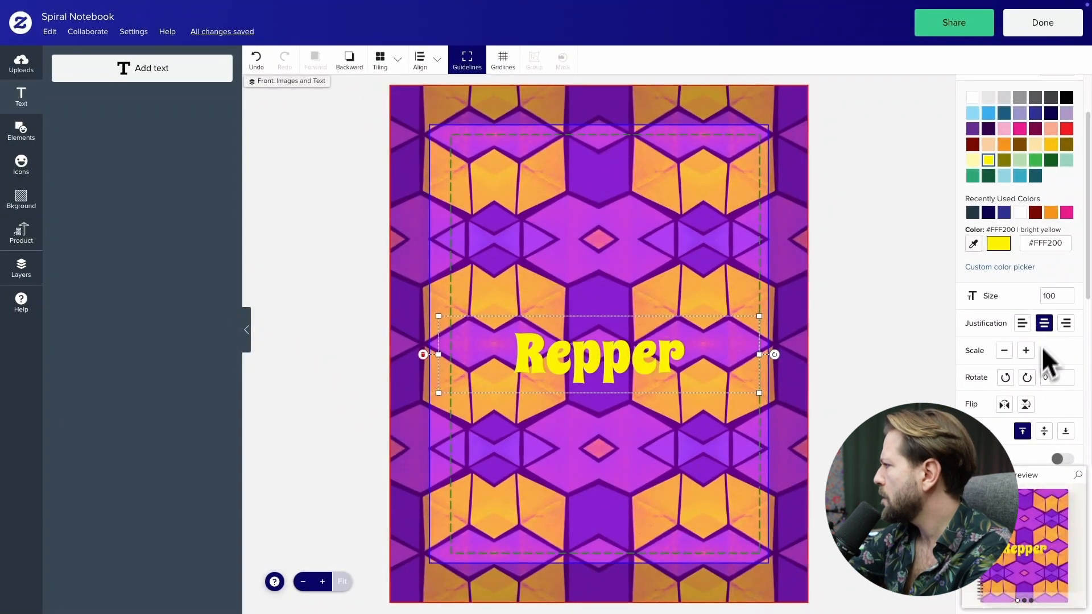
# Give the text a stroke in dark purple (#630186) sampled from the pattern, with a thickness of 200.
pyautogui.scroll(-5, 1044, 349)
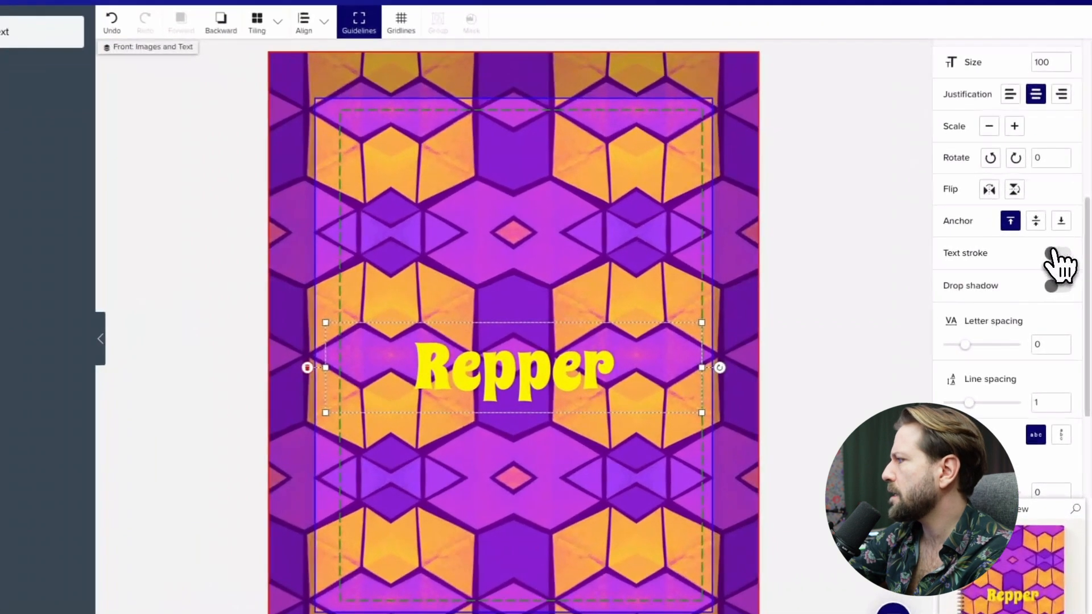
pyautogui.click(1062, 257)
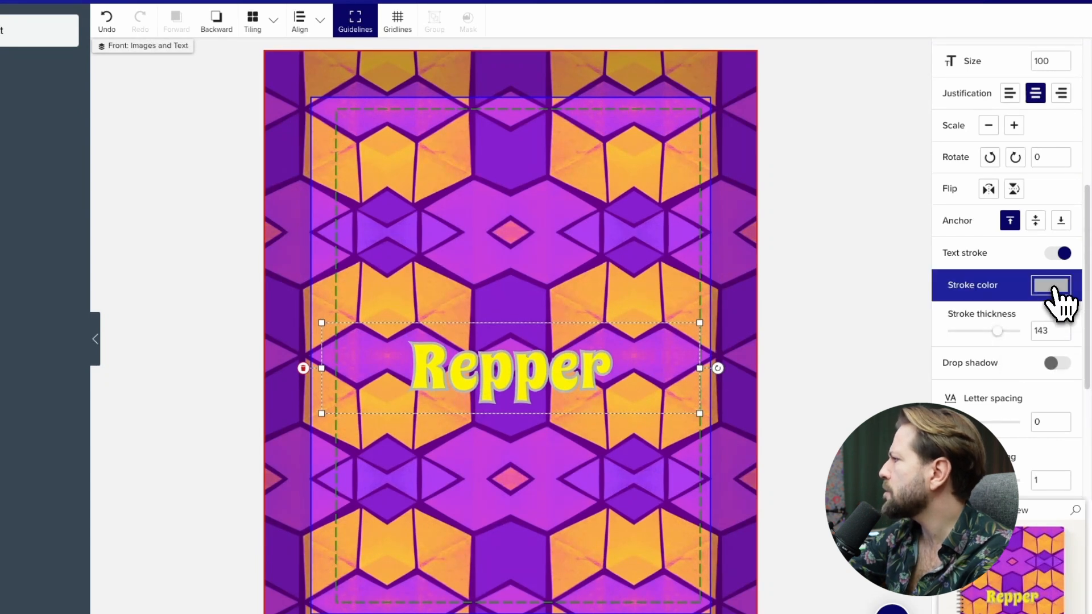
pyautogui.click(1052, 286)
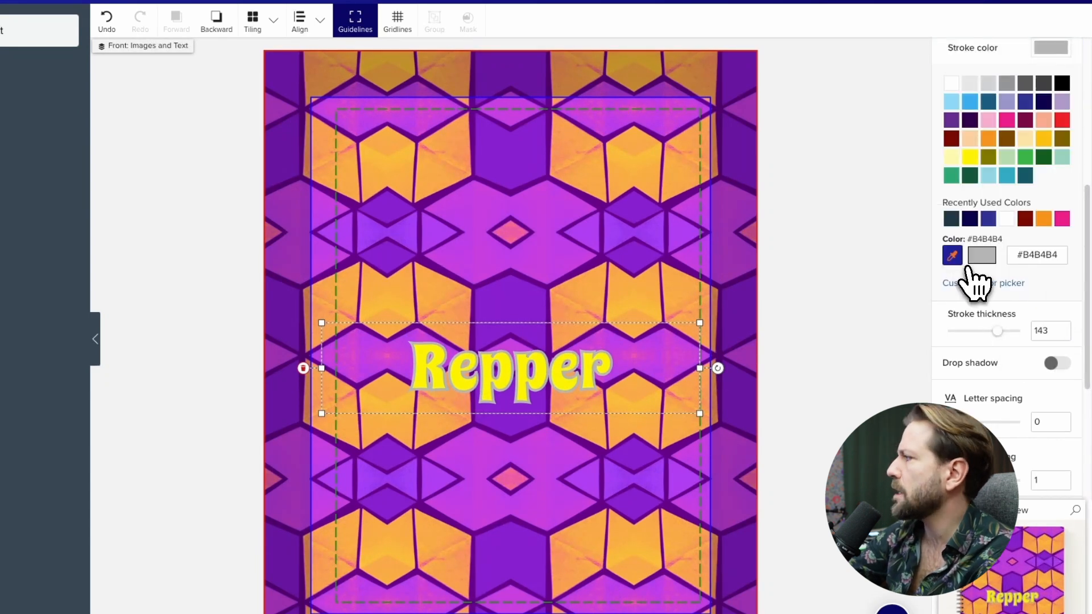
pyautogui.click(953, 256)
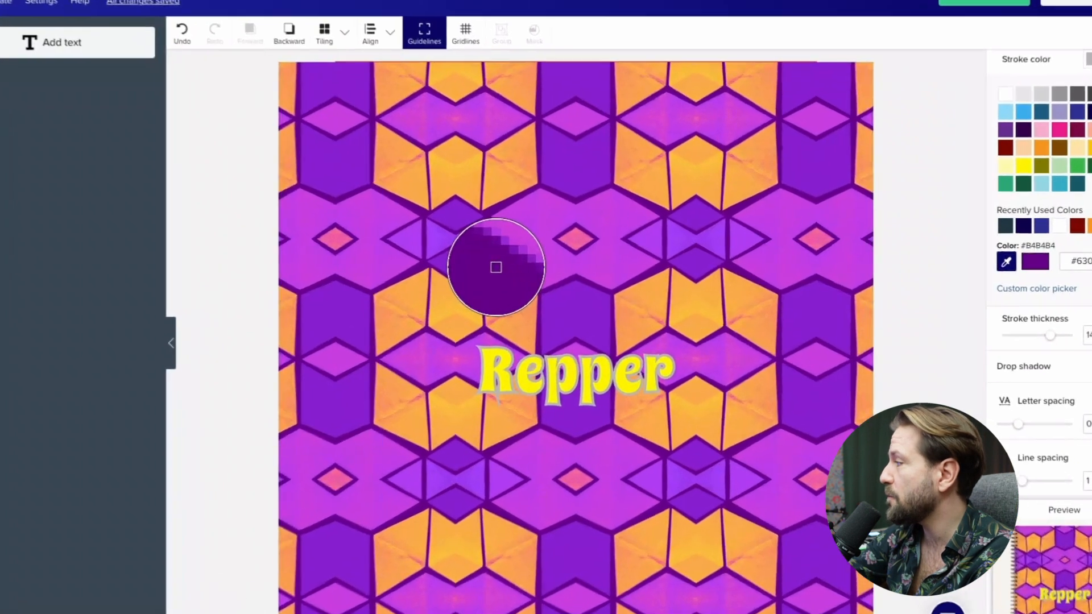
pyautogui.click(530, 264)
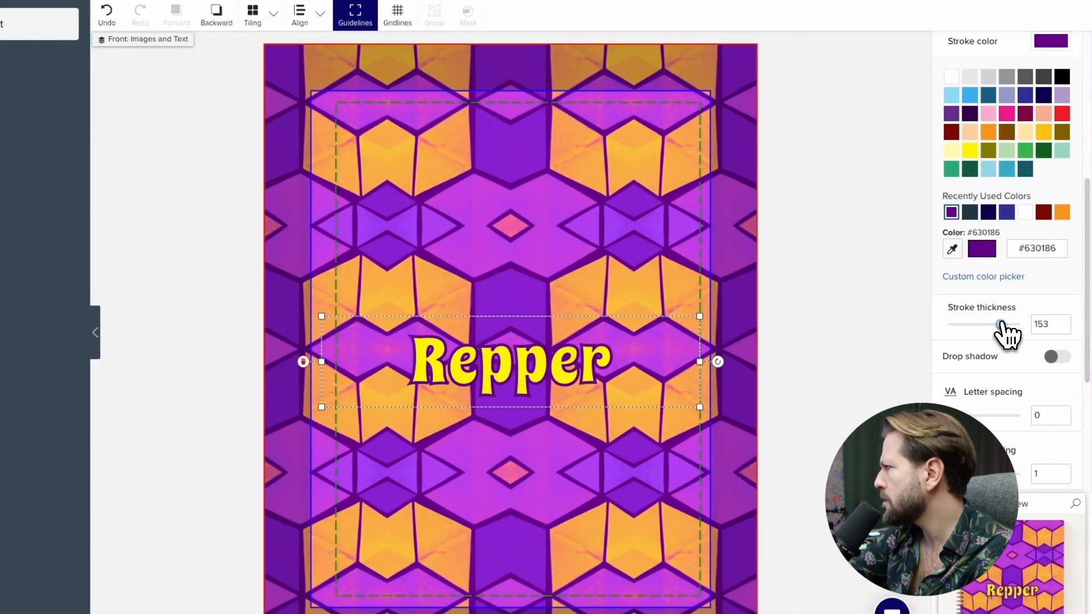
pyautogui.moveTo(1001, 323); pyautogui.dragTo(1016, 324)
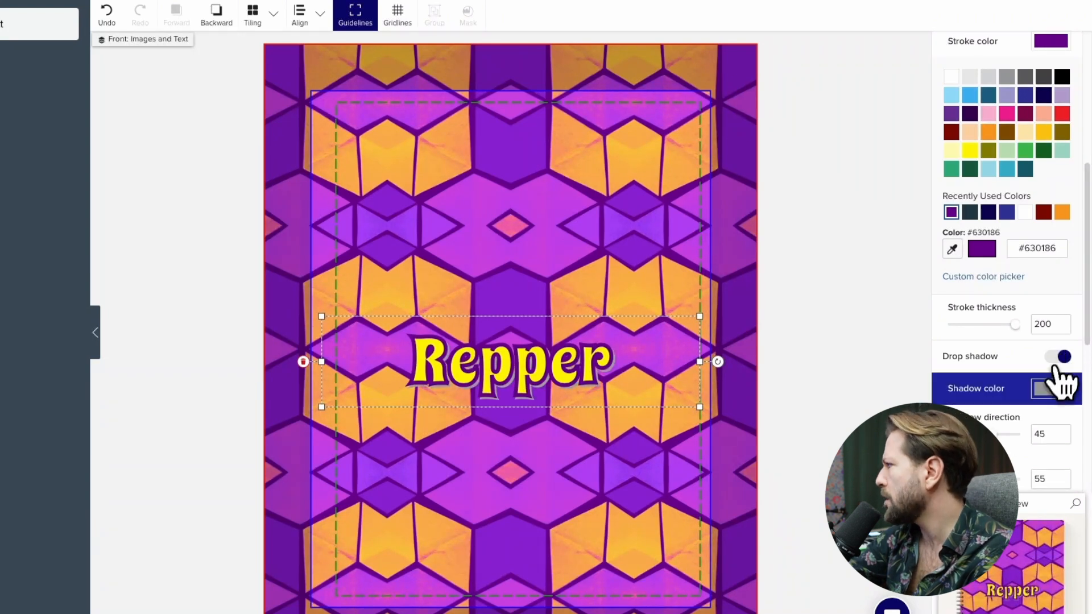
# Add a drop shadow to the text, sampling the pattern's light purple (#C33DE2) as the shadow color.
pyautogui.click(1061, 388)
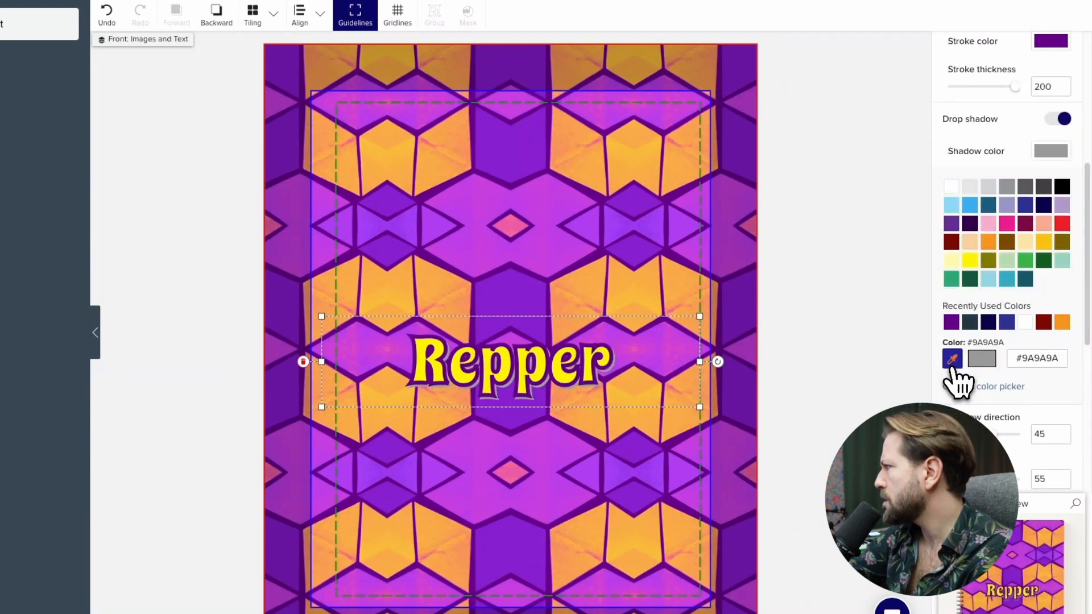
pyautogui.click(952, 358)
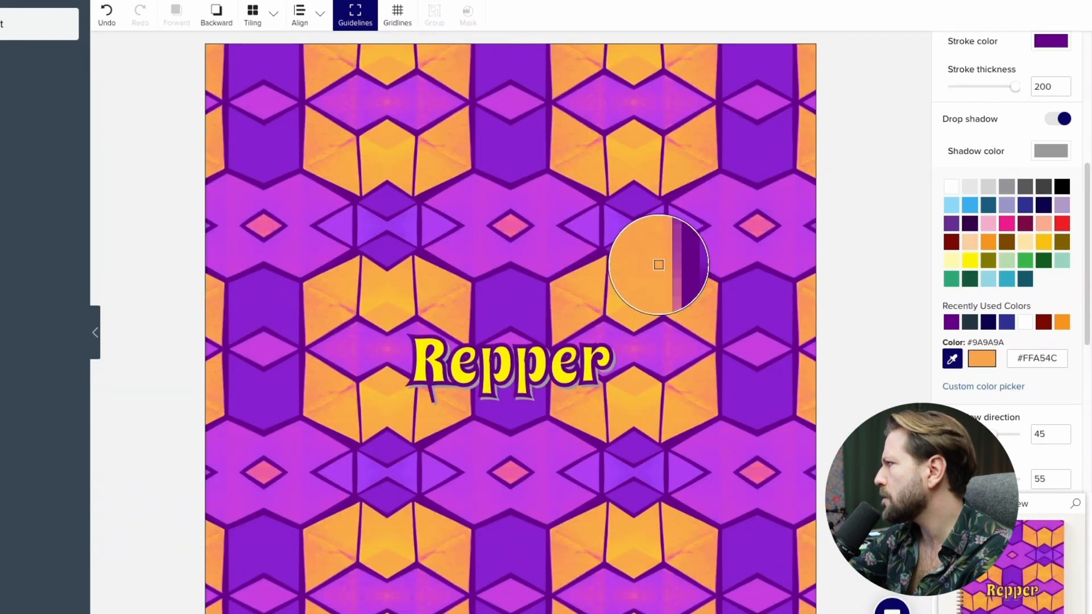
pyautogui.click(714, 245)
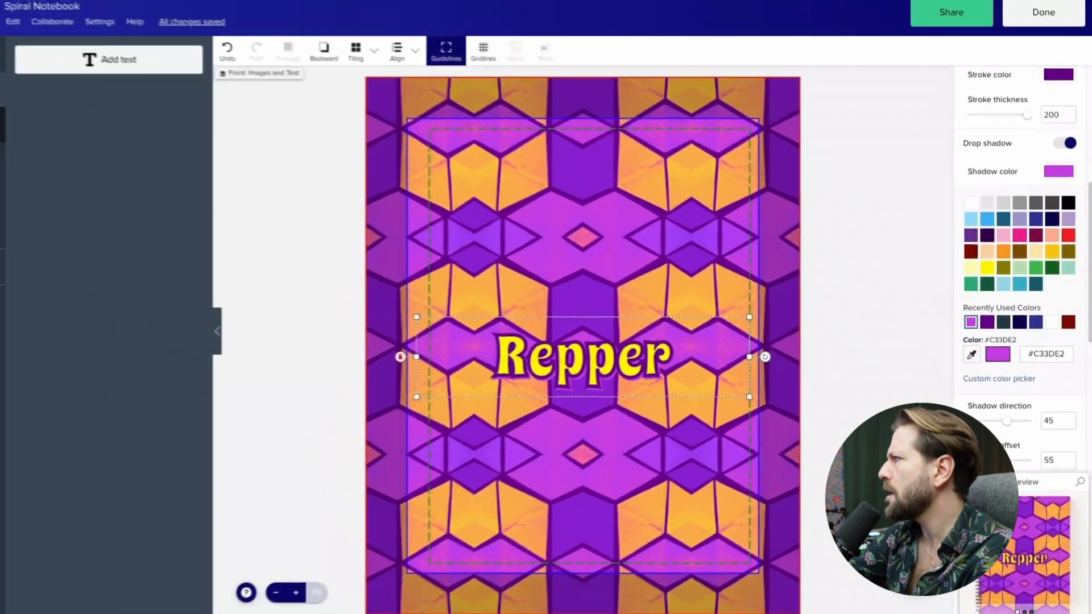
pyautogui.scroll(5, 1018, 267)
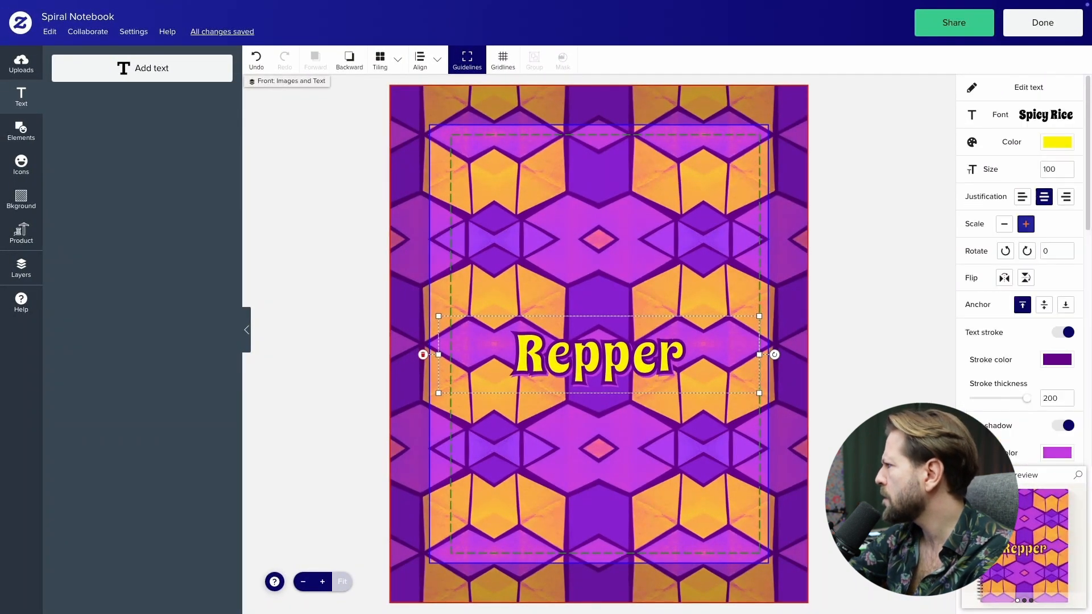
# Set the "Repper" text size to 110 and move it up onto the cover's upper pink-diamond band, centered horizontally.
pyautogui.click(1046, 170)
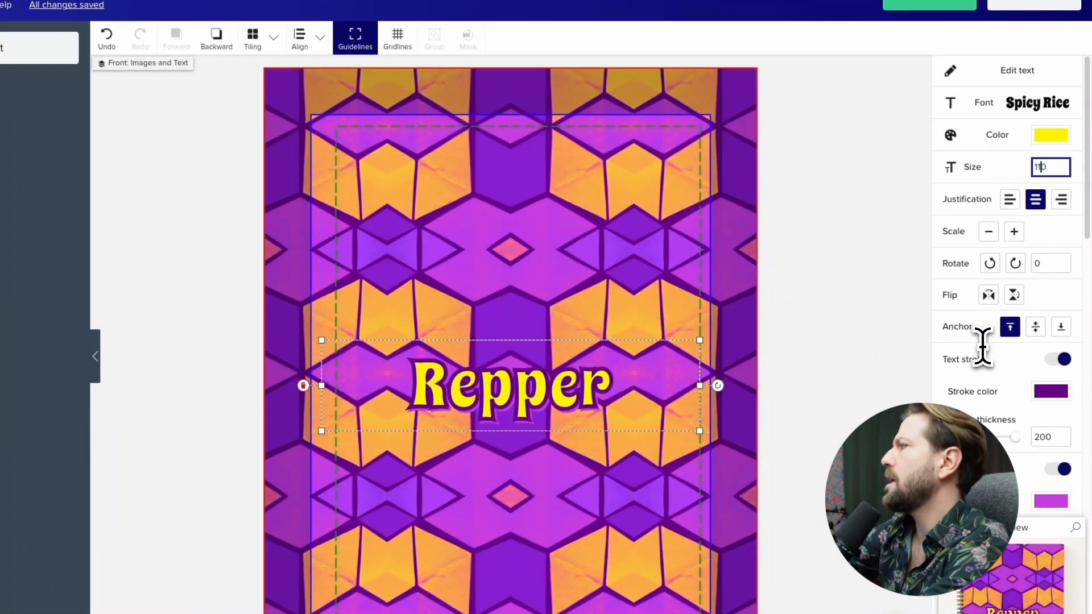
pyautogui.write('110')
pyautogui.press('Return')
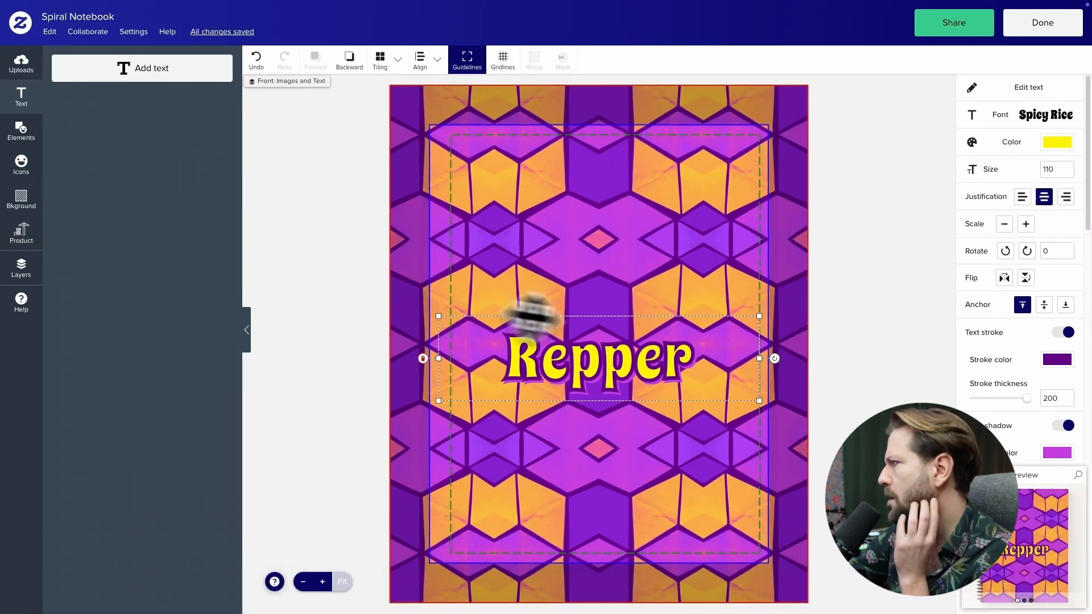
pyautogui.moveTo(595, 366); pyautogui.dragTo(571, 375)
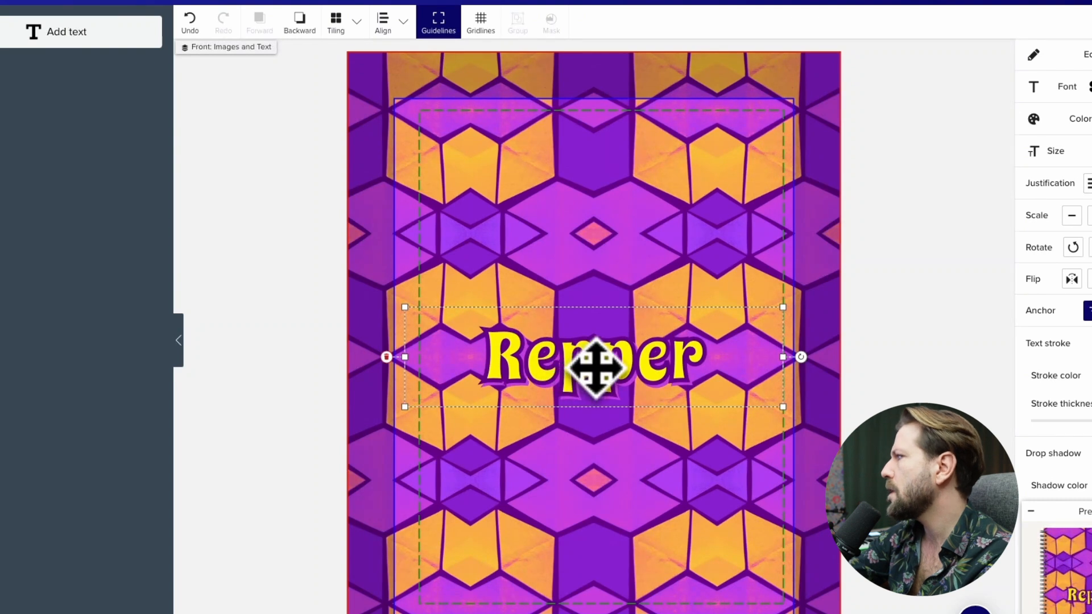
pyautogui.moveTo(596, 366); pyautogui.dragTo(598, 230)
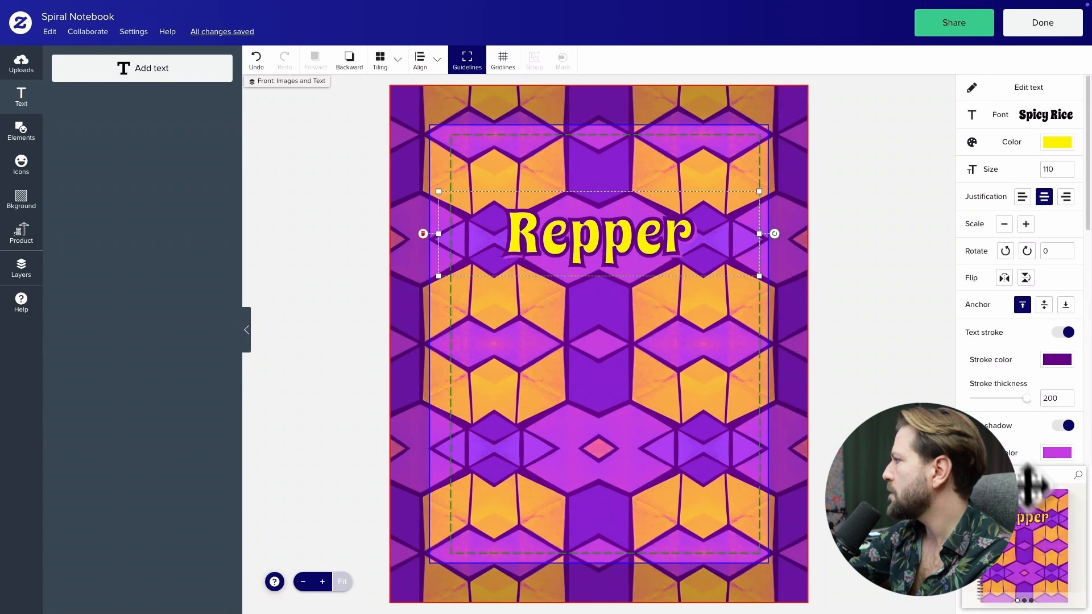
# Enlarge the "Repper" text to size 140 and recenter it on the upper diamond band.
pyautogui.click(1056, 169)
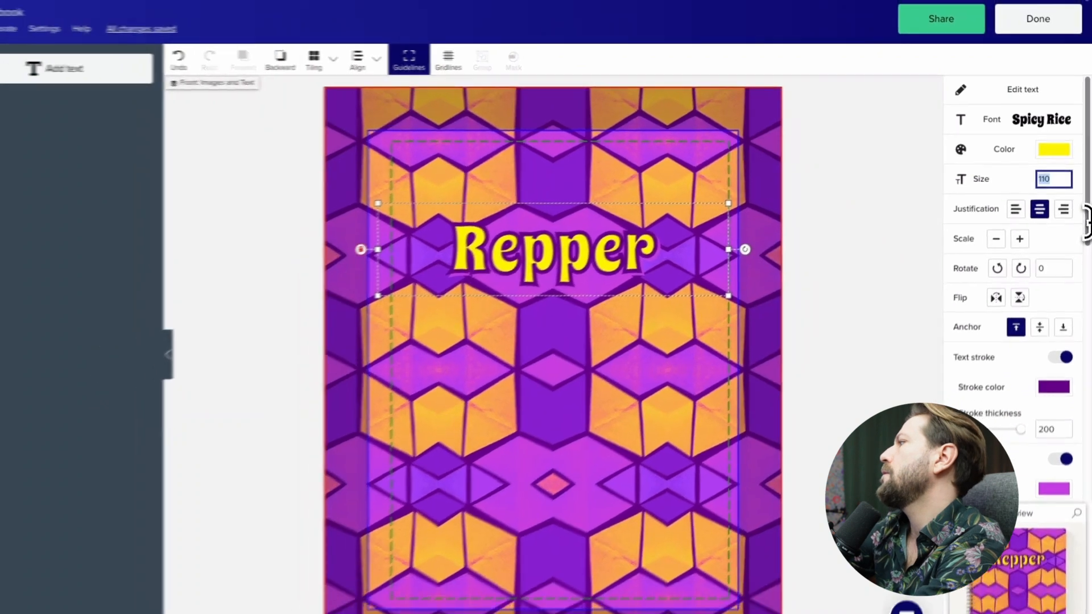
pyautogui.write('140')
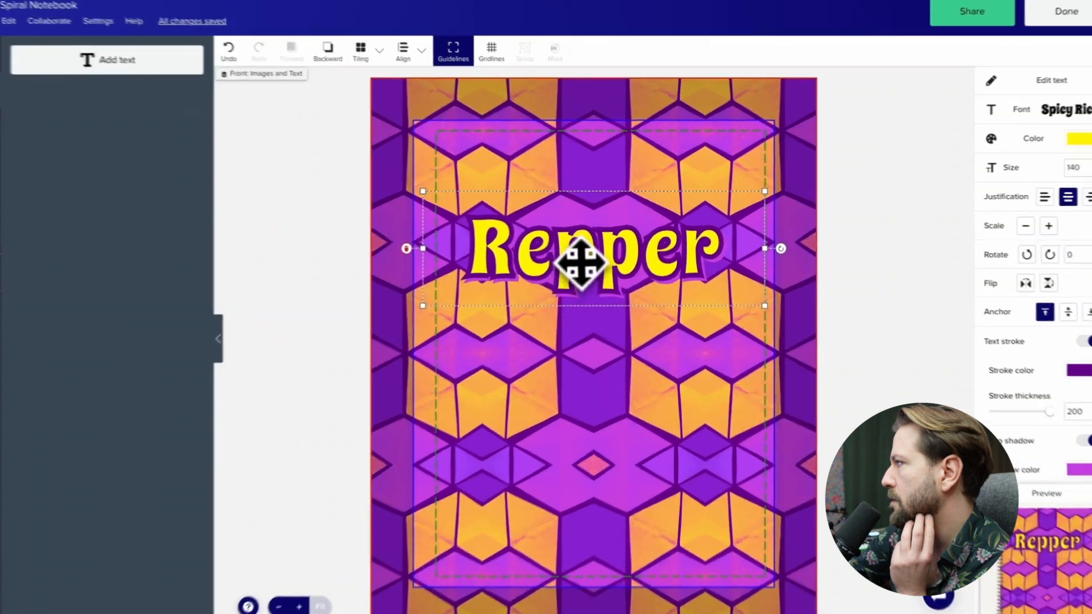
pyautogui.moveTo(587, 256)
pyautogui.mouseDown()
pyautogui.moveTo(589, 247)
pyautogui.moveTo(573, 251)
pyautogui.mouseUp()
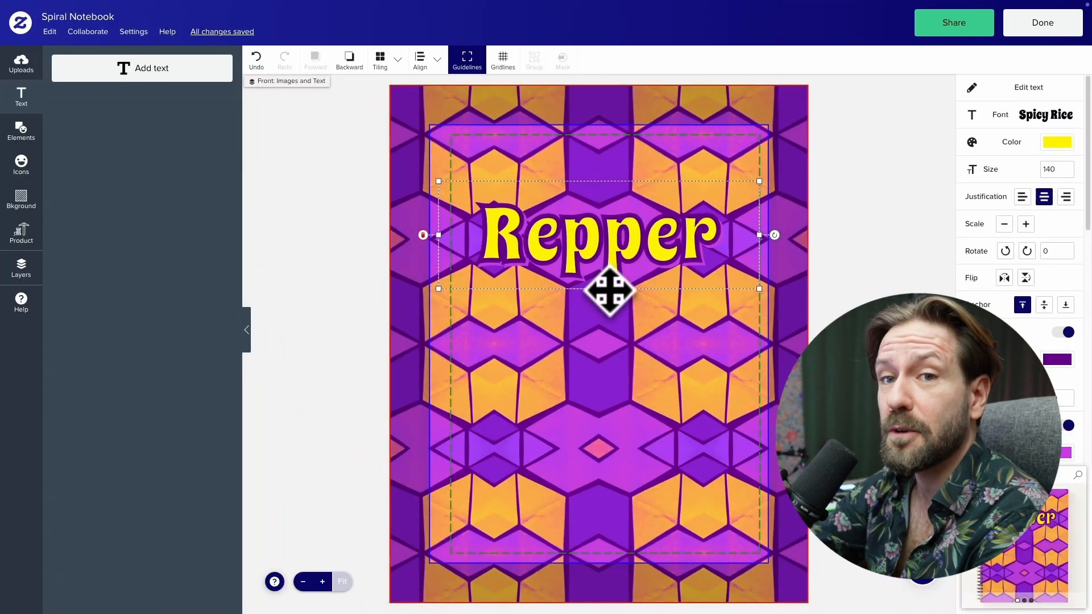
# Make the "Repper" text a template object with product page label "Name" and URL parameter "name", and finish the design.
pyautogui.scroll(-5, 1065, 343)
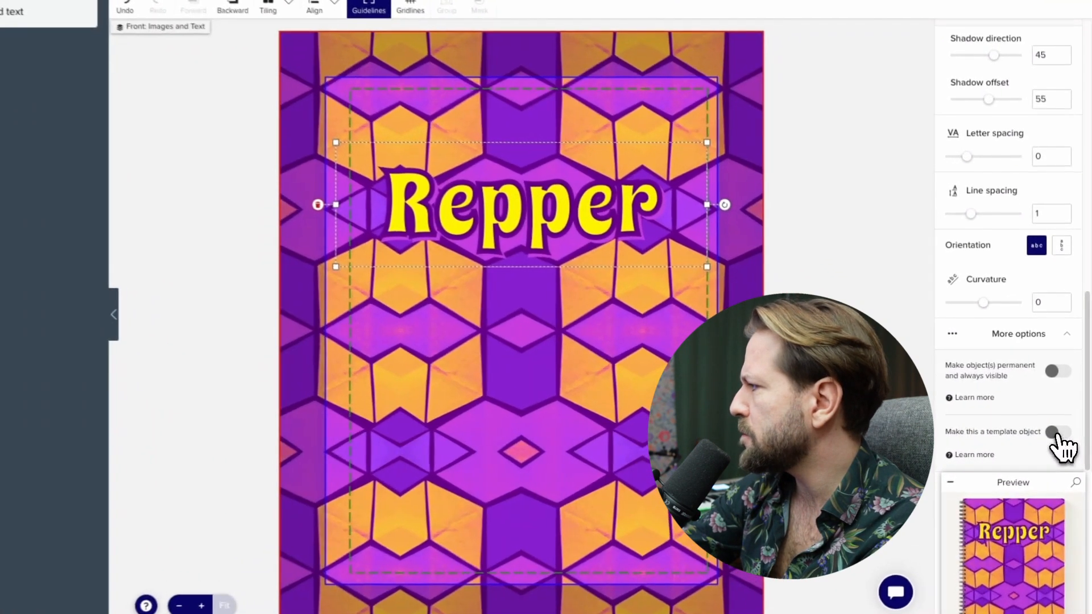
pyautogui.click(1061, 432)
pyautogui.scroll(-1, 1042, 432)
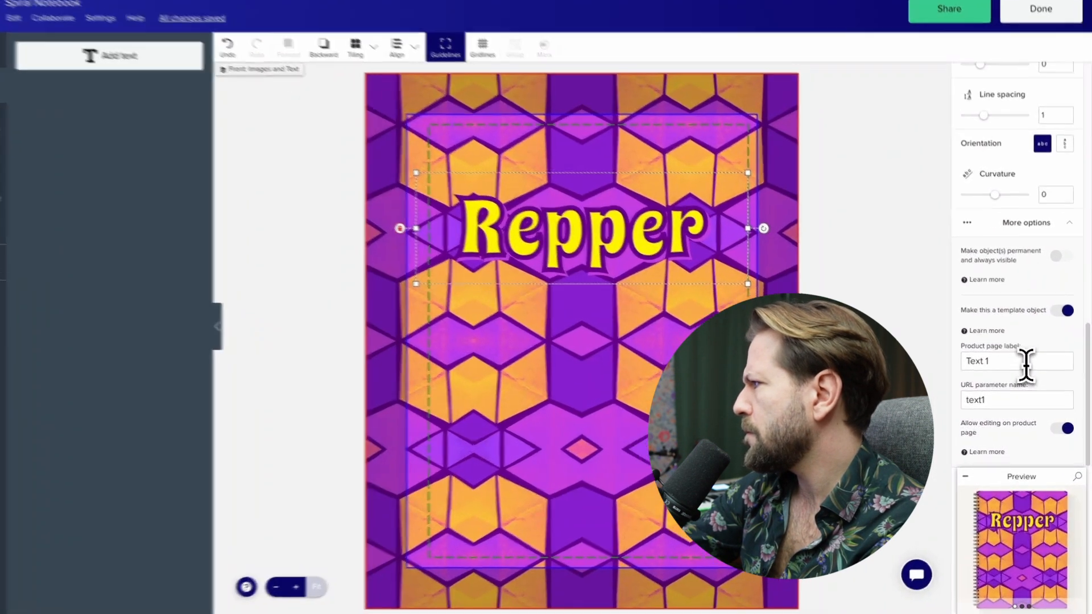
pyautogui.click(1024, 364)
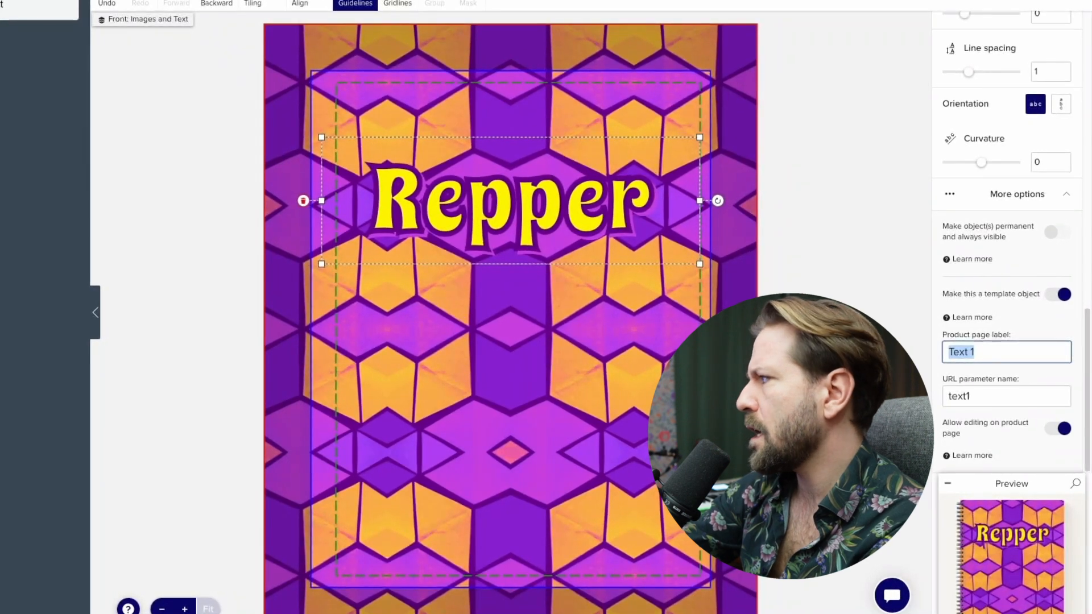
pyautogui.write('Name')
pyautogui.press('Tab')
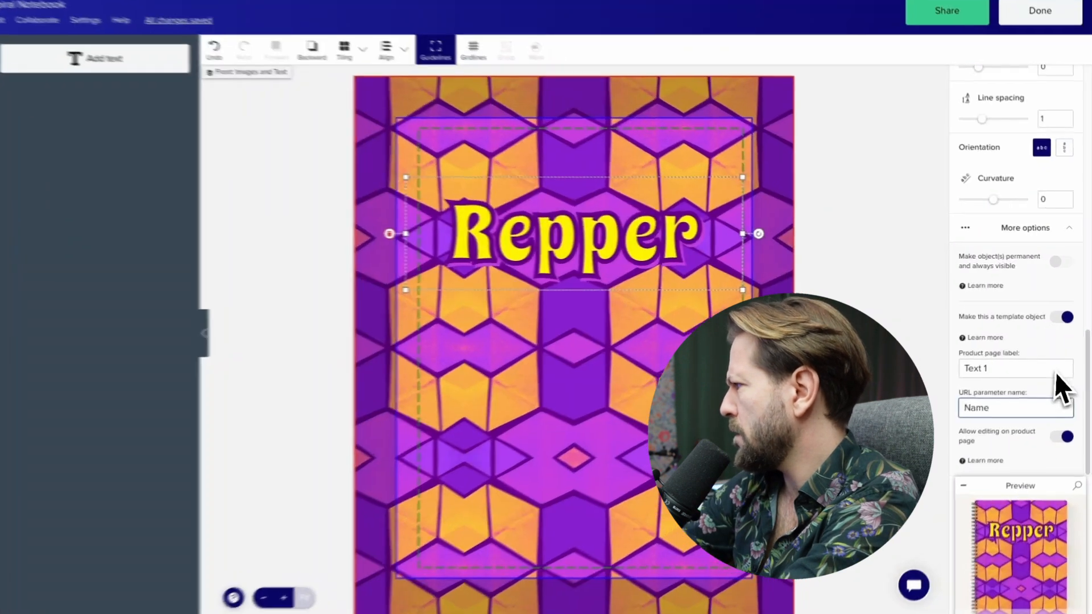
pyautogui.click(1058, 364)
pyautogui.write('N')
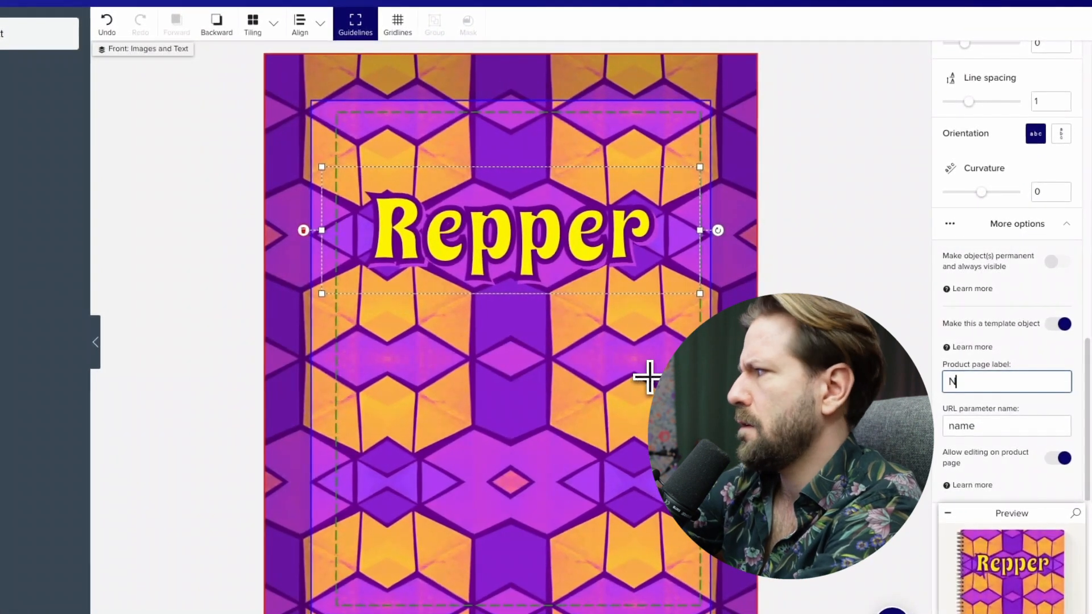
pyautogui.write('ame')
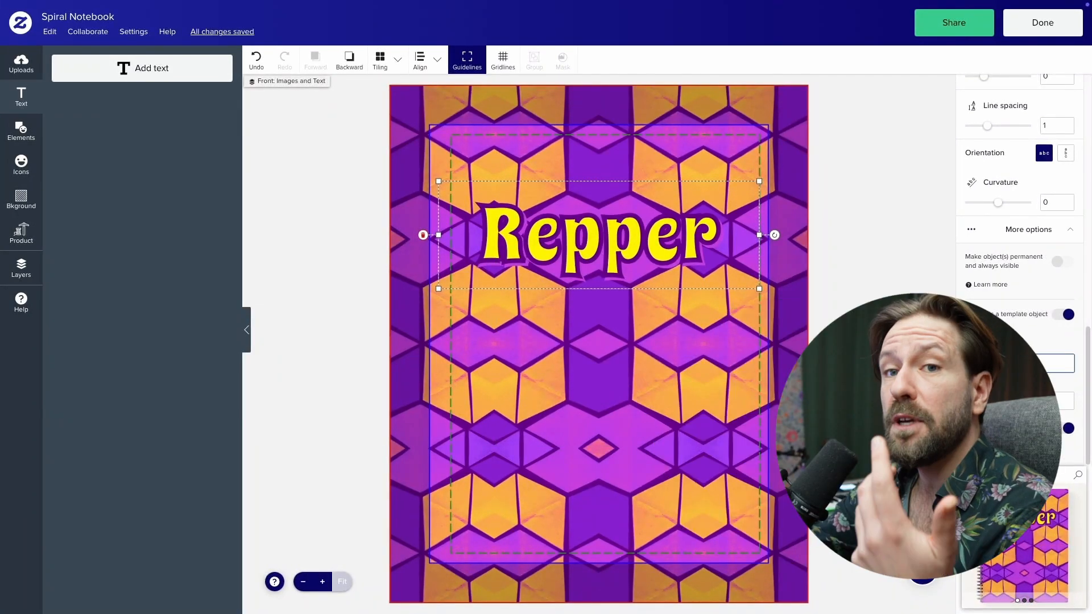
pyautogui.moveTo(757, 585)
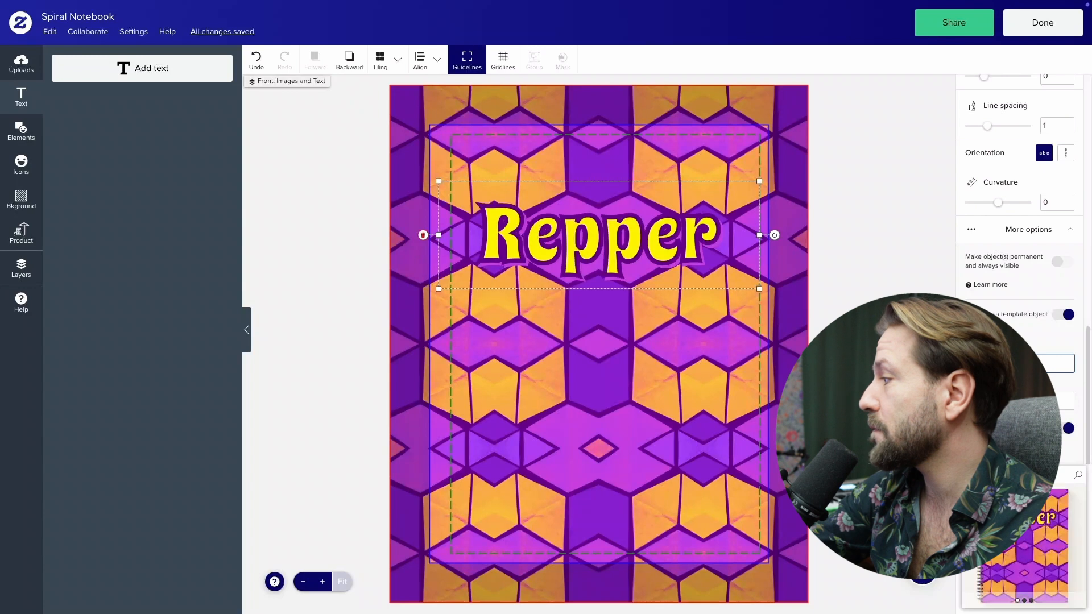
pyautogui.click(1035, 37)
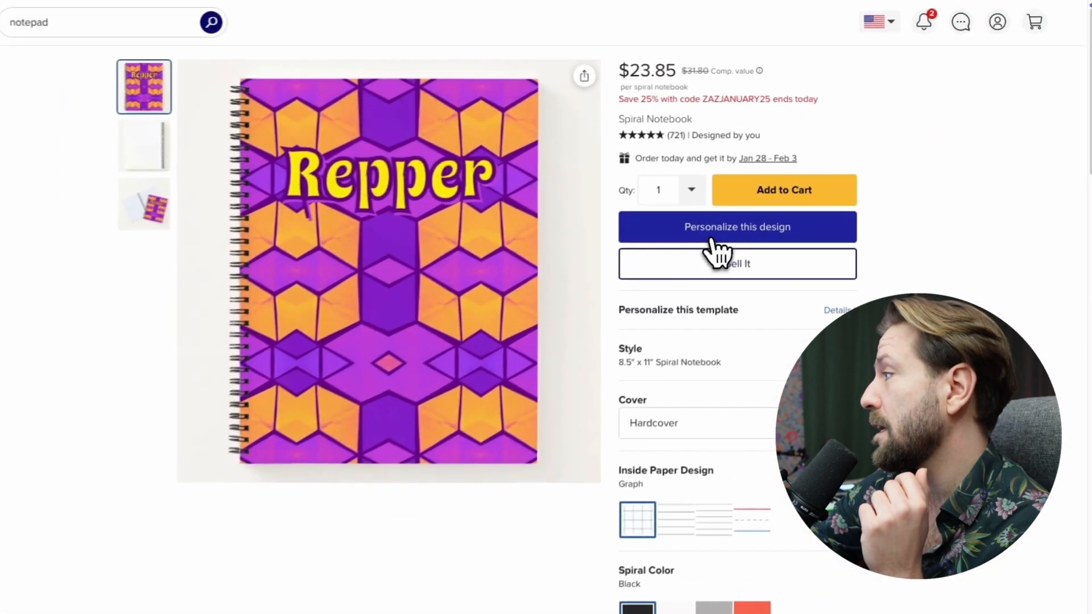
# Test the notebook's personalization by replacing the cover text with a person's first name.
pyautogui.click(762, 208)
pyautogui.doubleClick(653, 121)
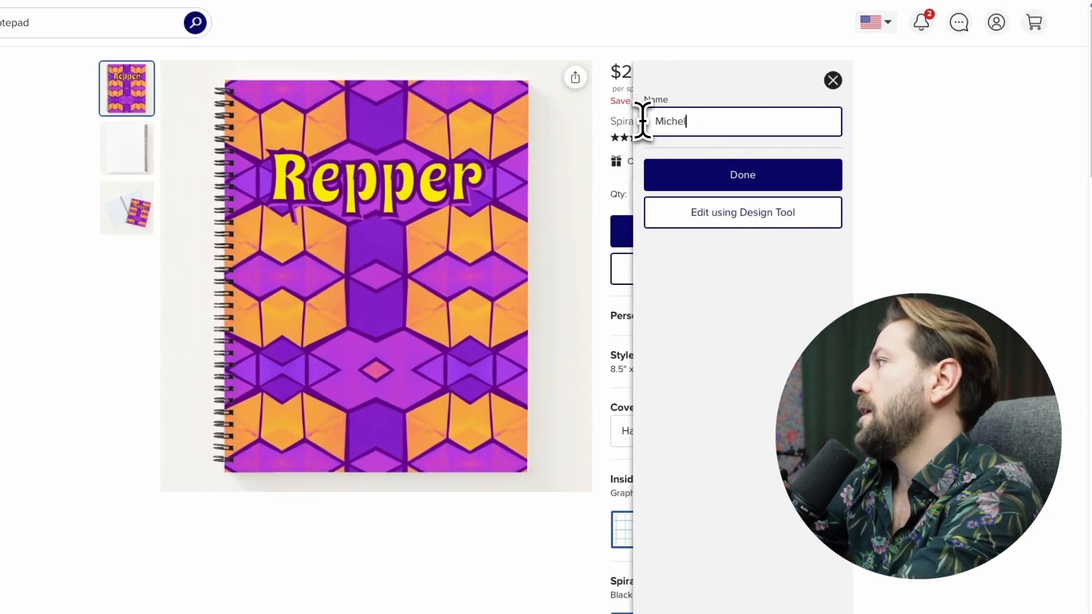
pyautogui.write('Michel')
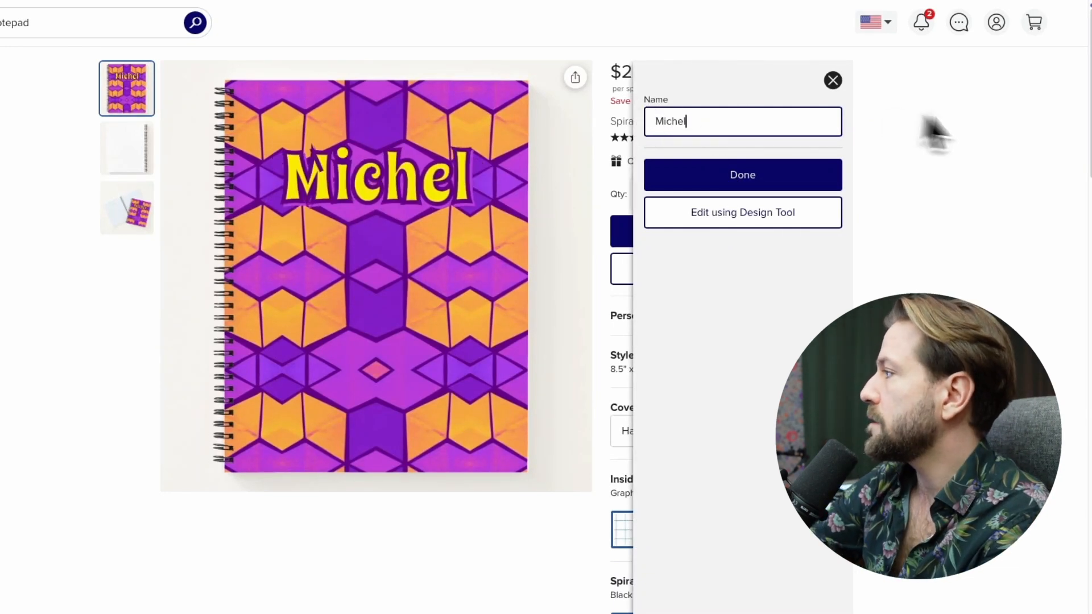
pyautogui.click(751, 194)
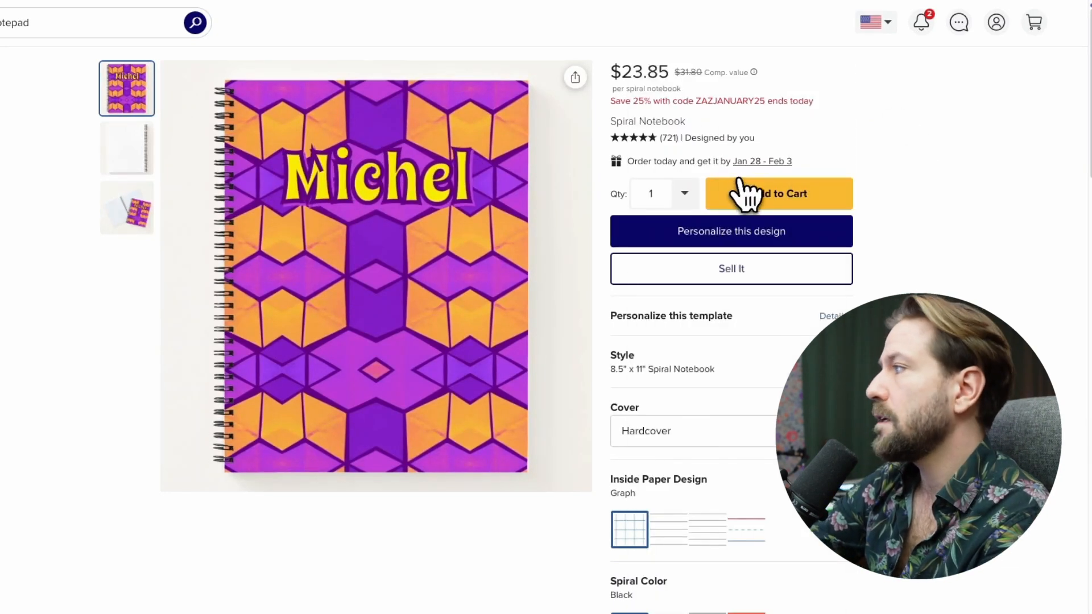
pyautogui.rightClick(701, 239)
pyautogui.click(903, 234)
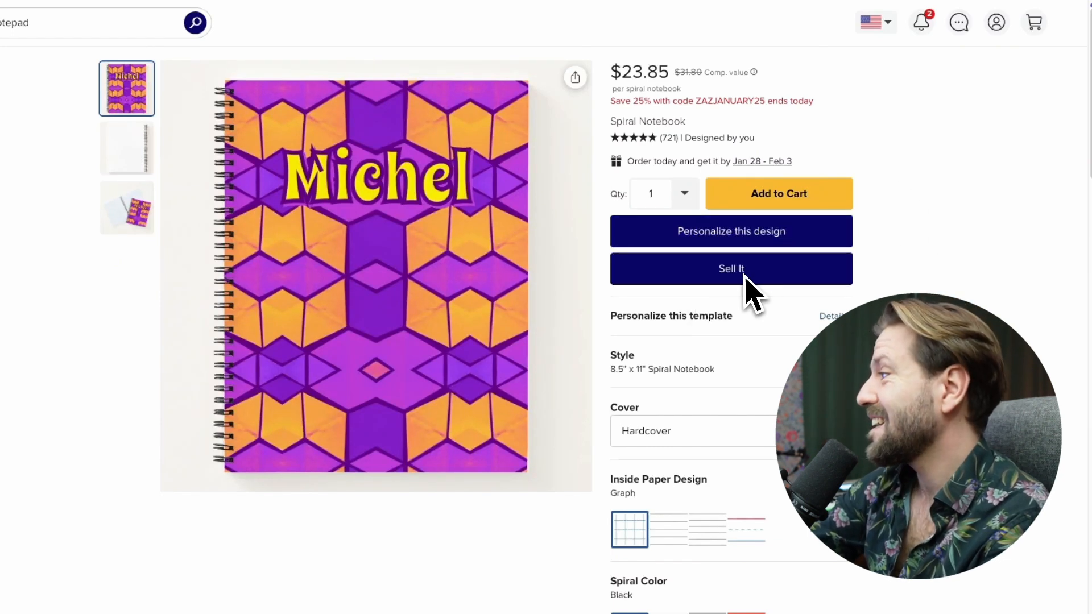
# Personalize the notebook again, setting the Name text back to "Repper".
pyautogui.click(740, 243)
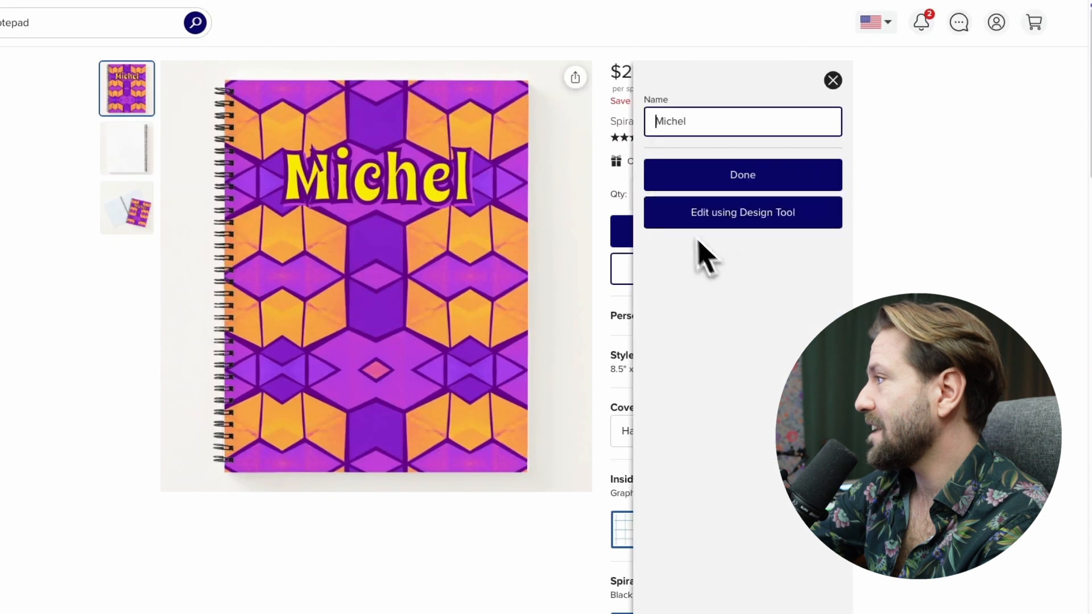
pyautogui.moveTo(720, 119); pyautogui.dragTo(368, 60)
pyautogui.write('Repper')
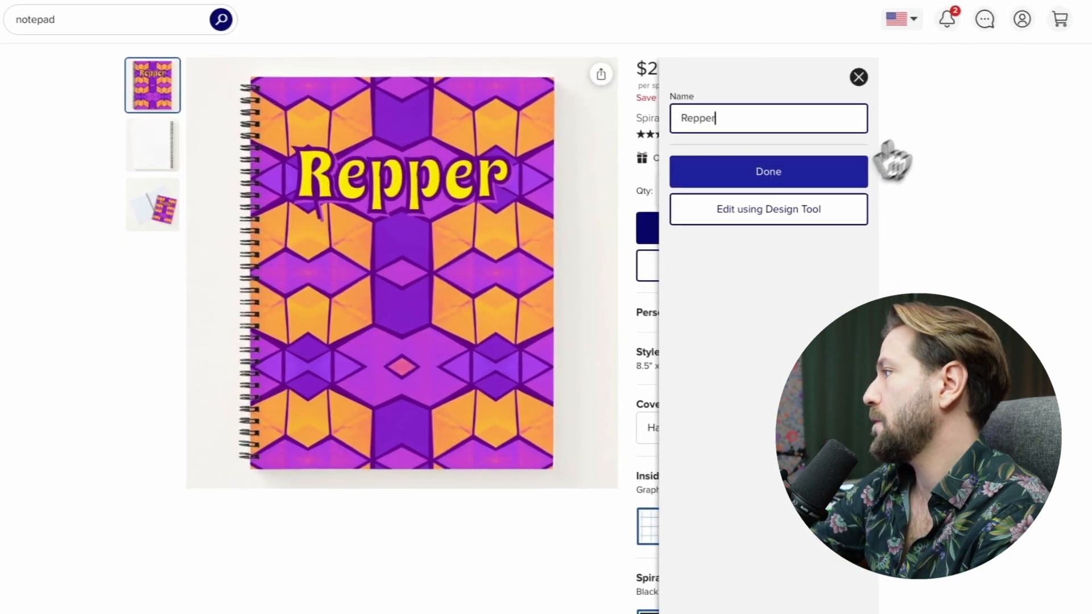
pyautogui.click(813, 175)
# Start selling the notebook, choose to edit its blank back, cover it with the yellow flower pattern in Basic tiling, and finish the design.
pyautogui.click(772, 268)
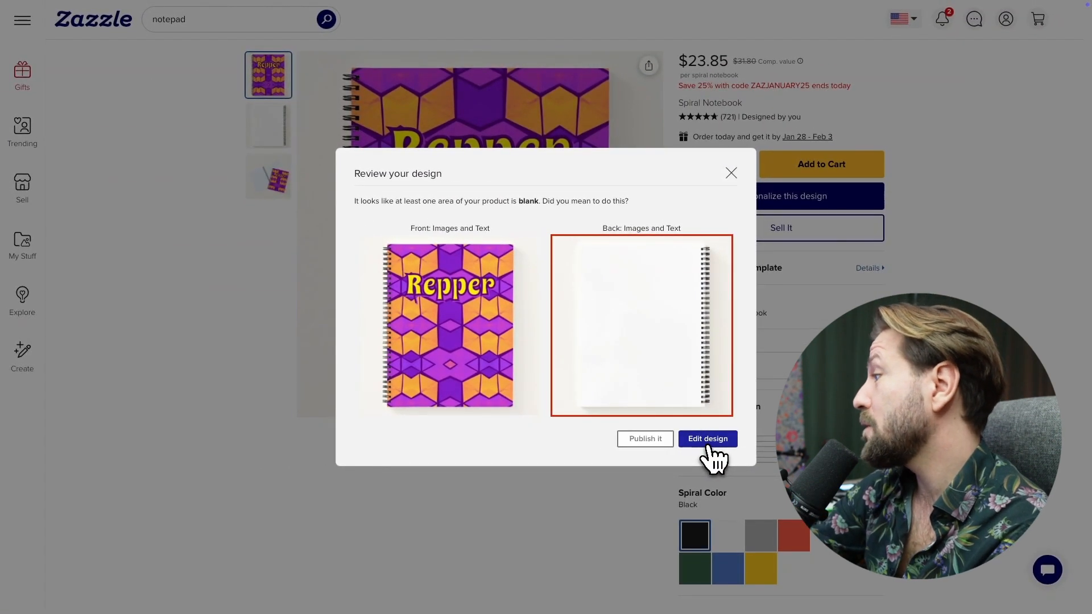
pyautogui.click(709, 446)
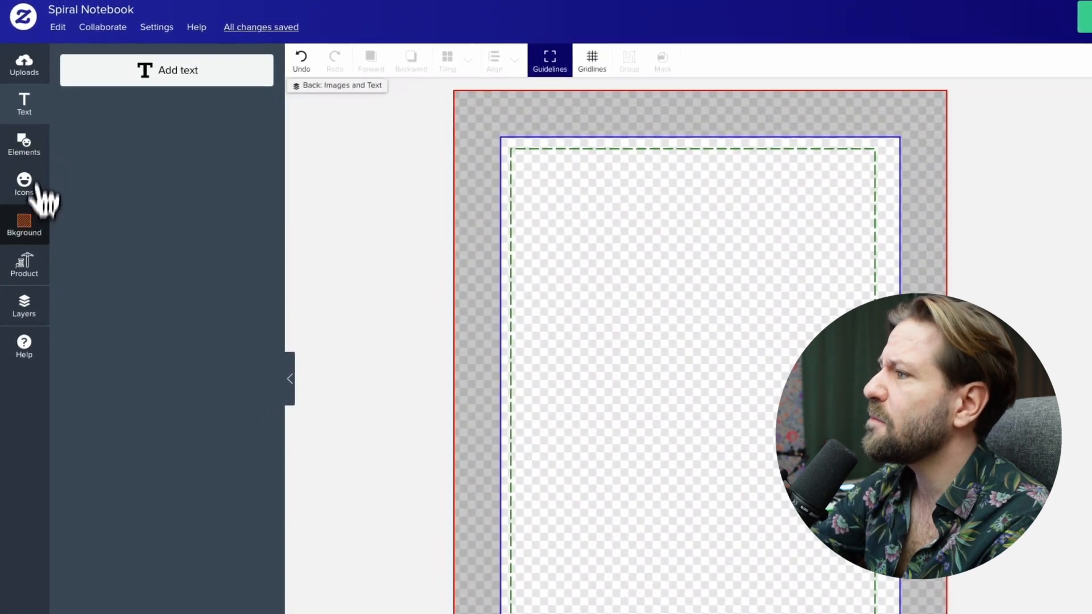
pyautogui.click(33, 239)
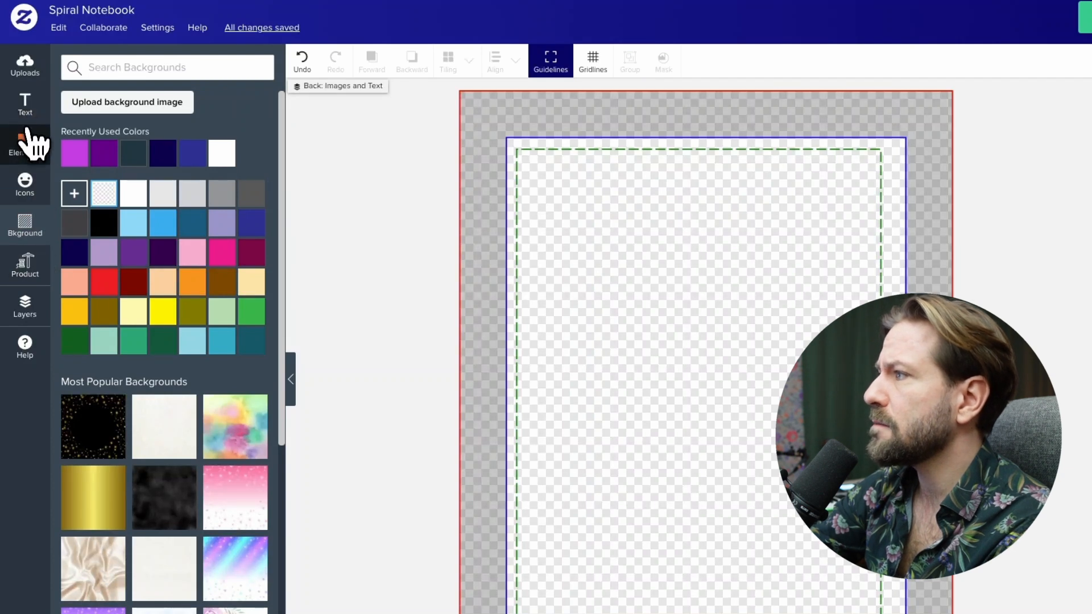
pyautogui.click(27, 80)
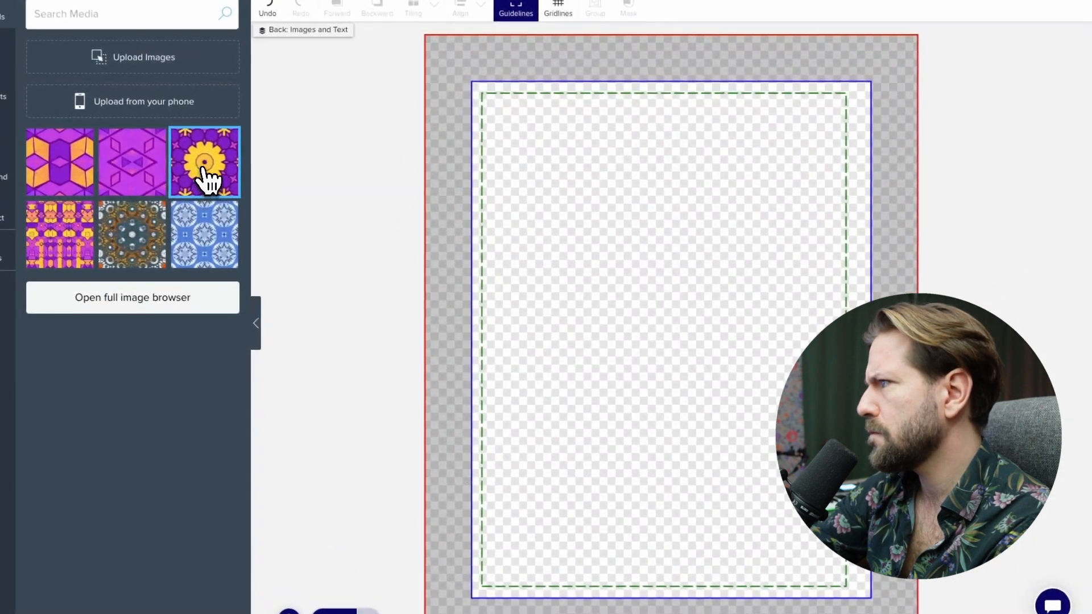
pyautogui.click(203, 170)
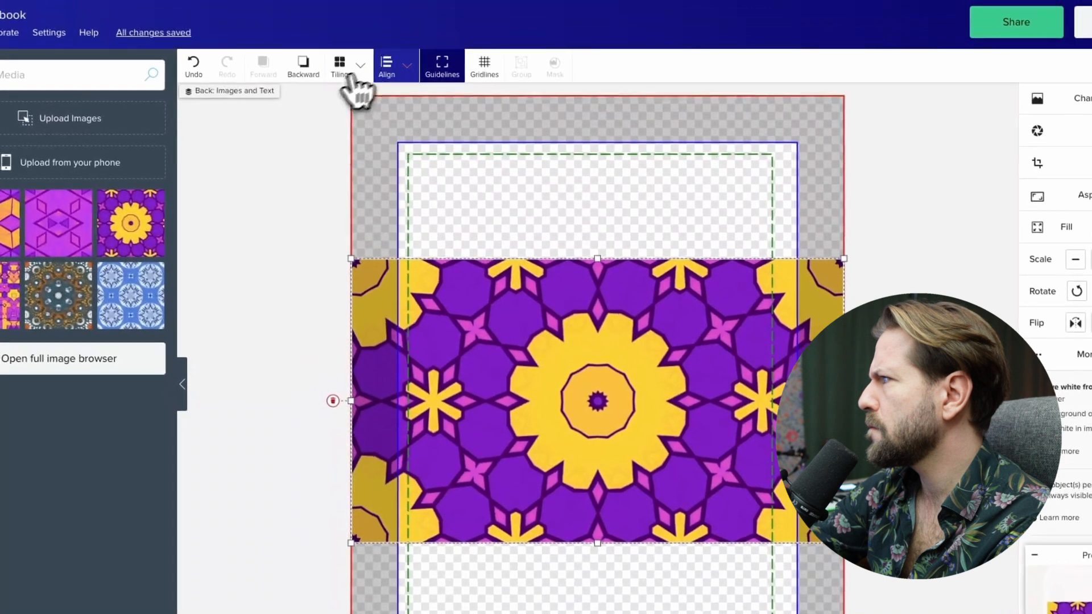
pyautogui.click(351, 73)
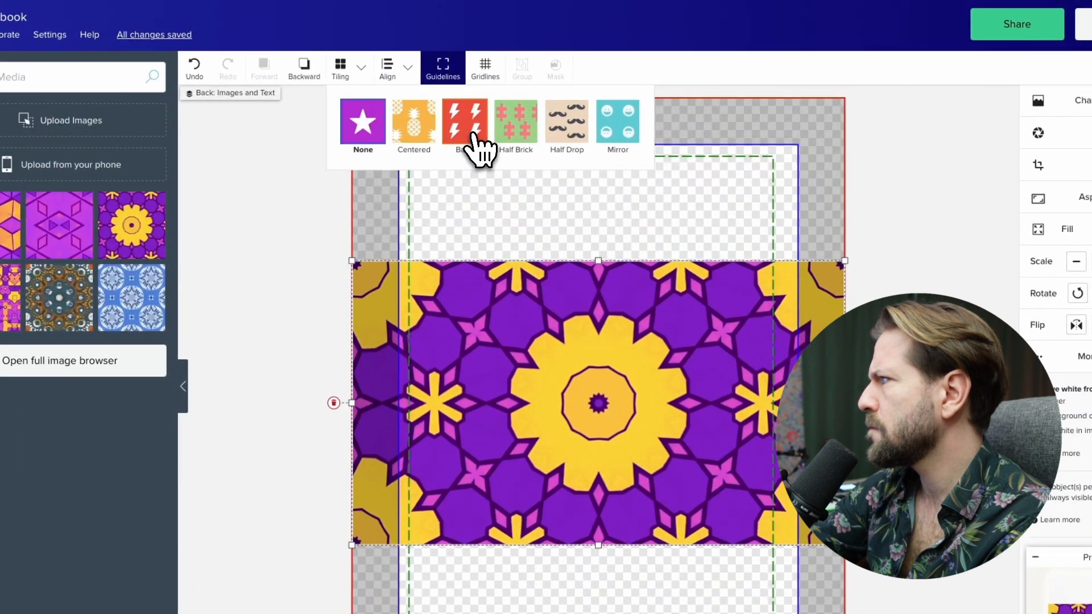
pyautogui.click(474, 136)
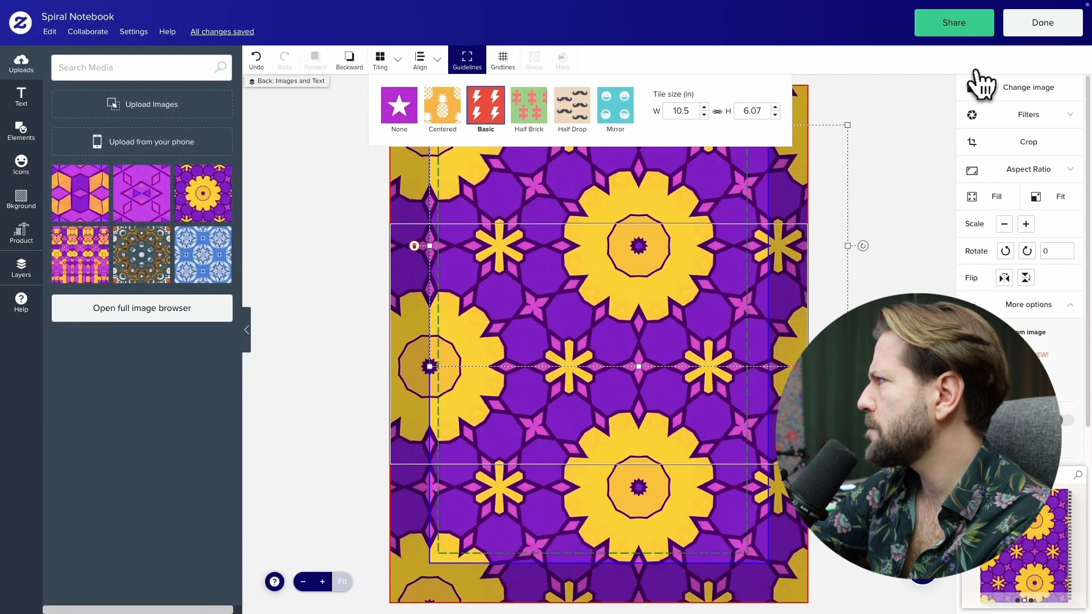
pyautogui.click(1024, 26)
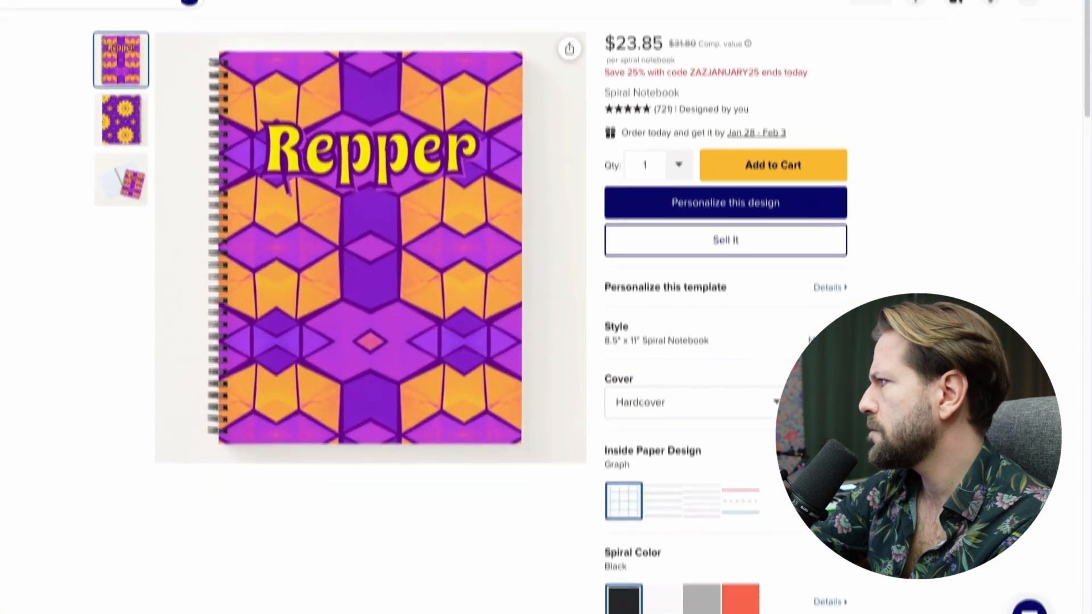